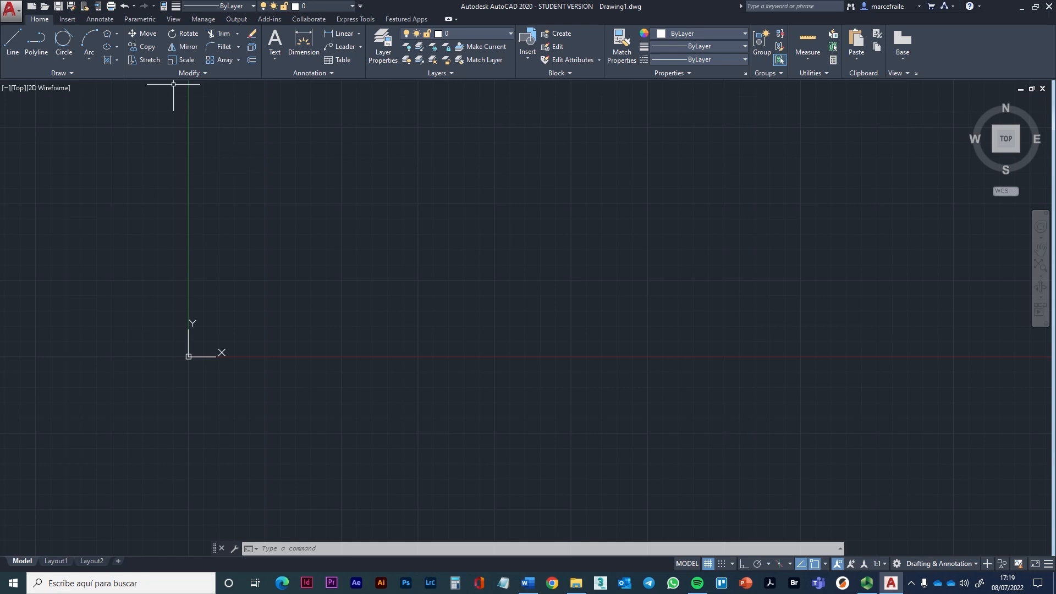
# Draw a circle with a radius of about 2930 units to the upper right of the origin
pyautogui.click(204, 74)
pyautogui.click(59, 43)
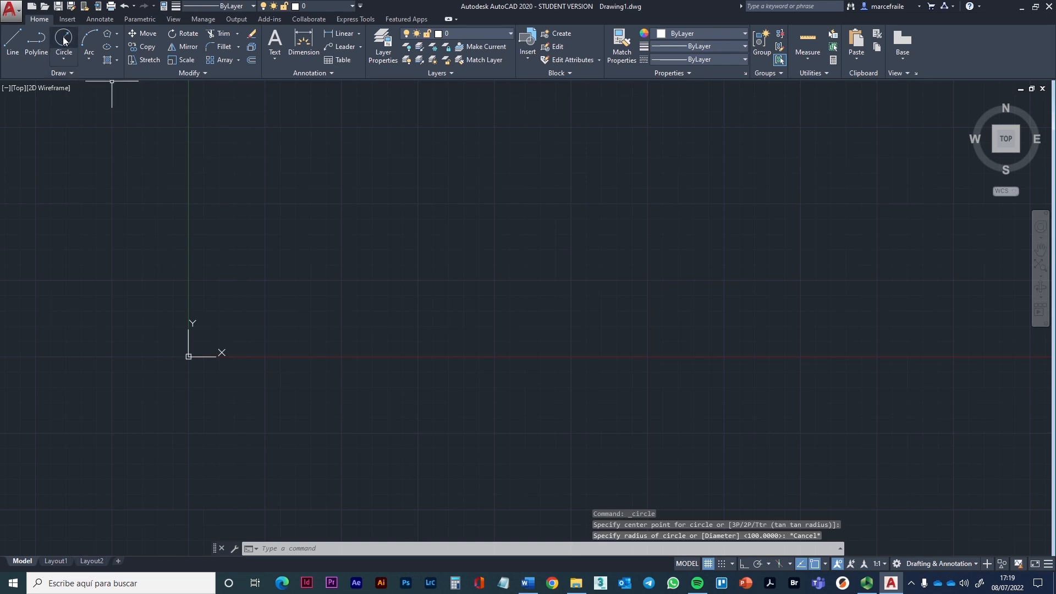
pyautogui.click(64, 39)
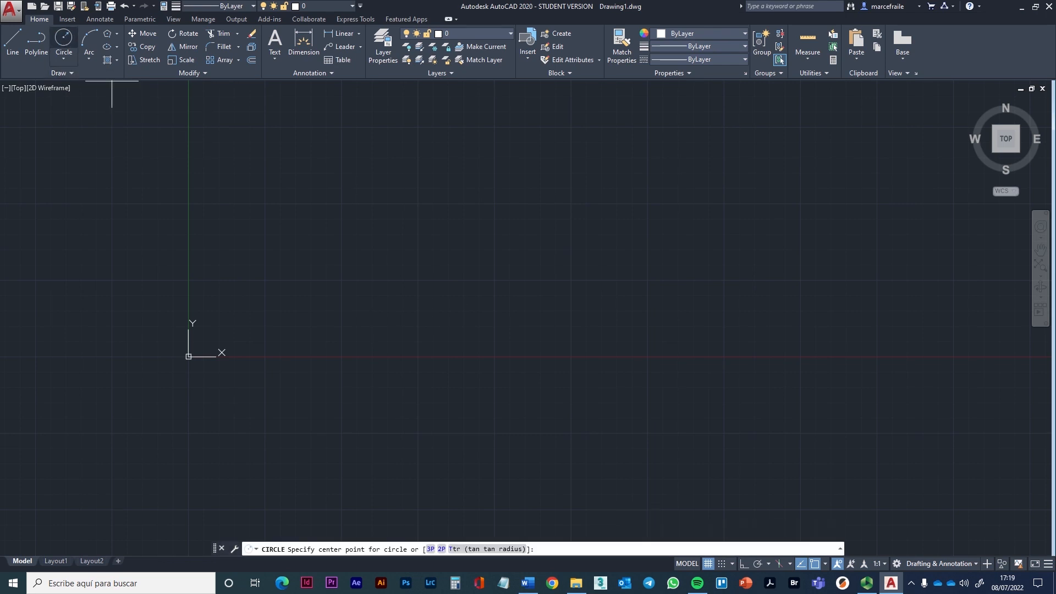
pyautogui.click(509, 269)
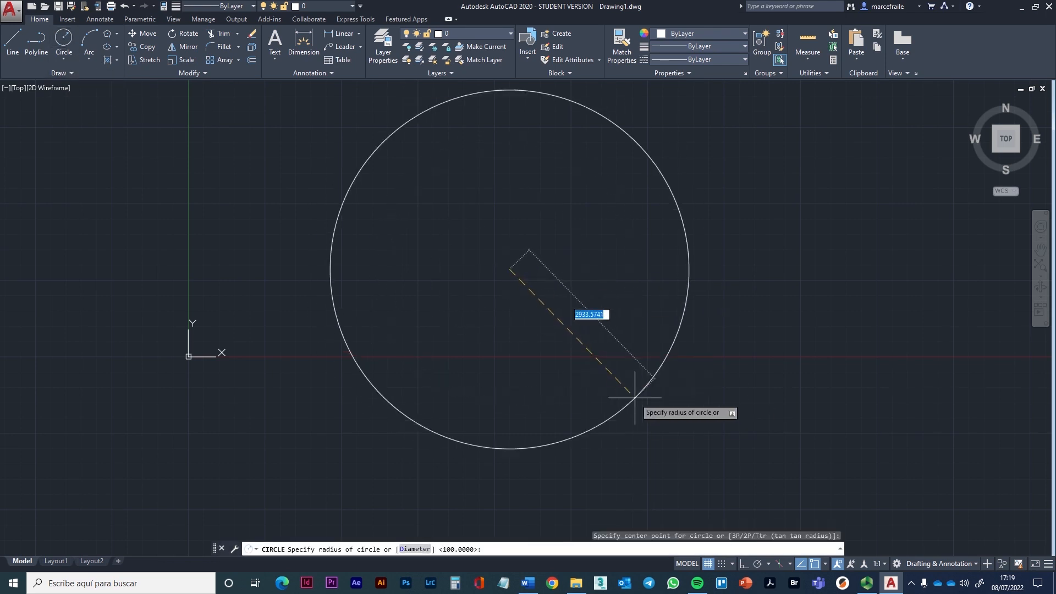
pyautogui.click(589, 383)
pyautogui.scroll(-1, 401, 353)
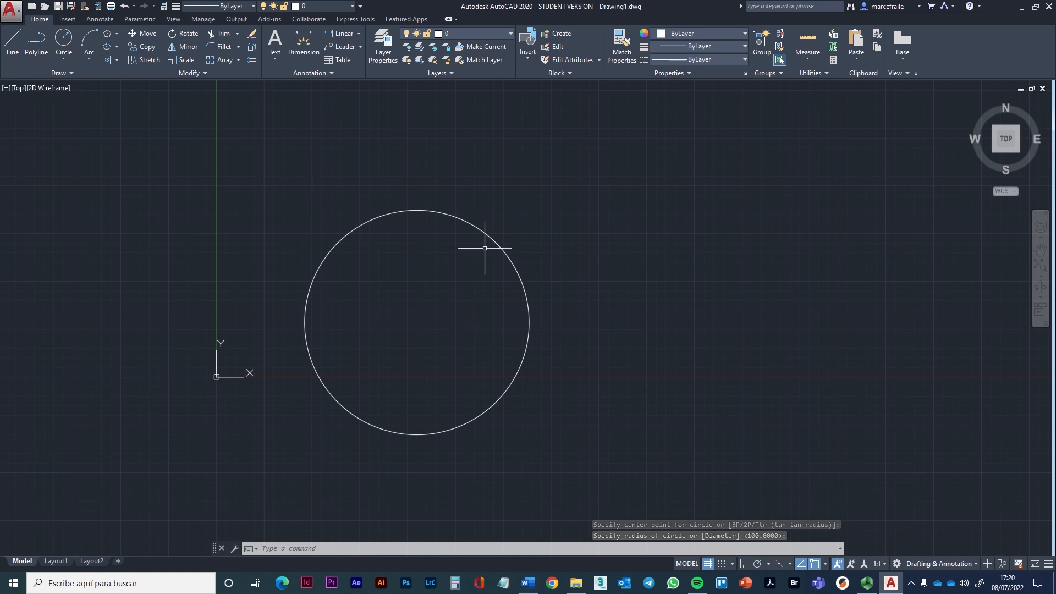
# Draw a nearly square rectangle, slightly larger than the circle, to the right of it
pyautogui.write('rec')
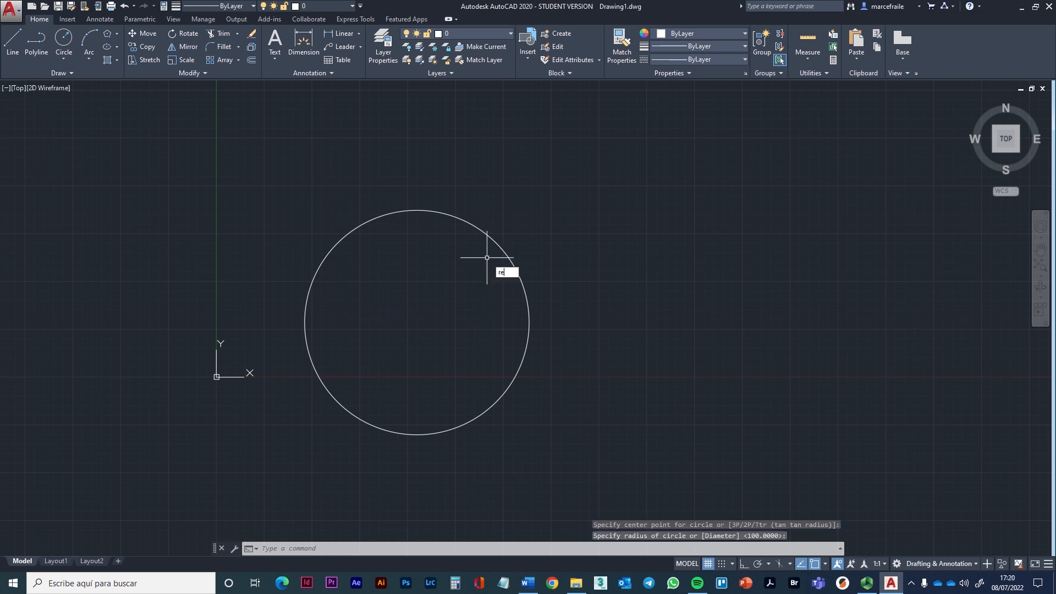
pyautogui.press('Return')
pyautogui.click(671, 206)
pyautogui.click(916, 462)
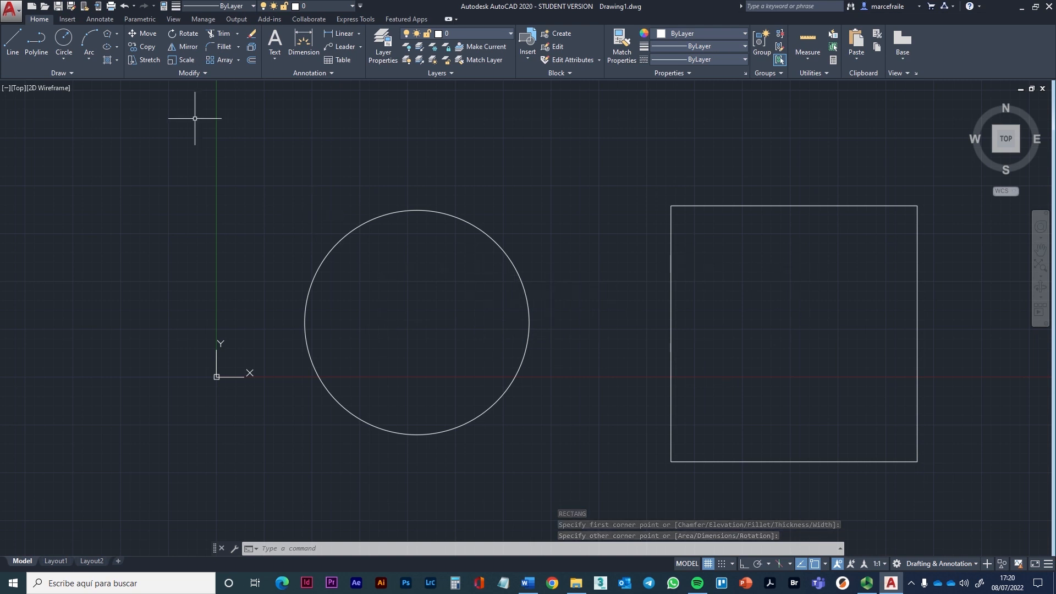
pyautogui.click(144, 33)
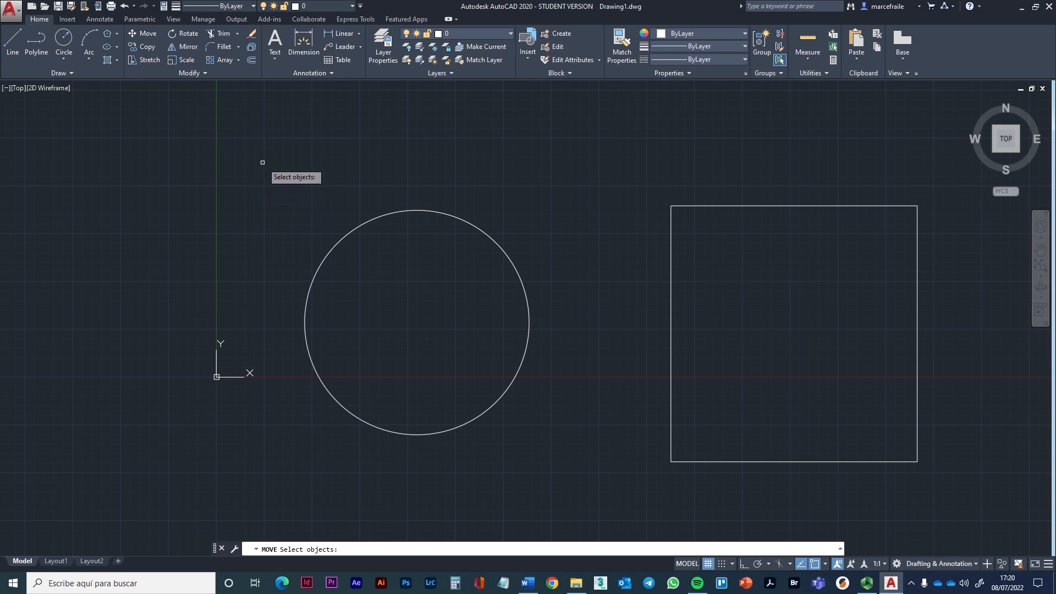
pyautogui.click(256, 162)
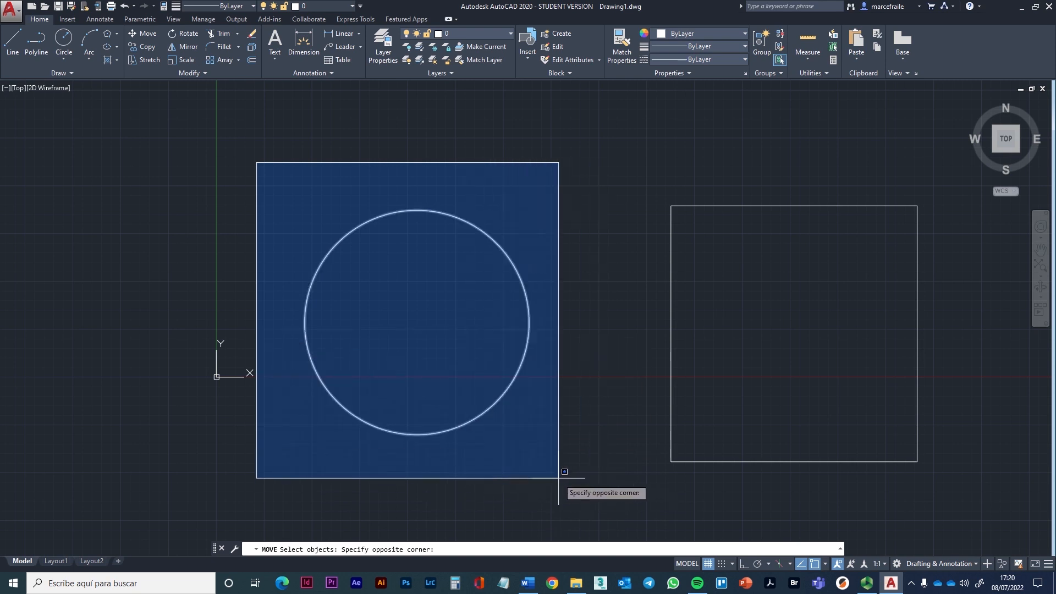
pyautogui.click(281, 199)
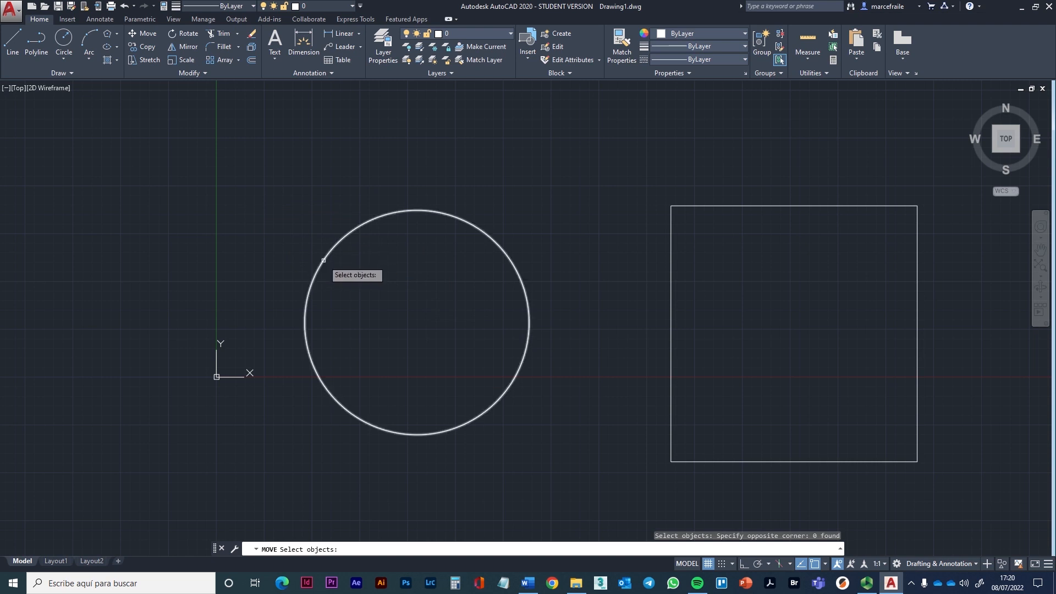
pyautogui.scroll(2, 315, 269)
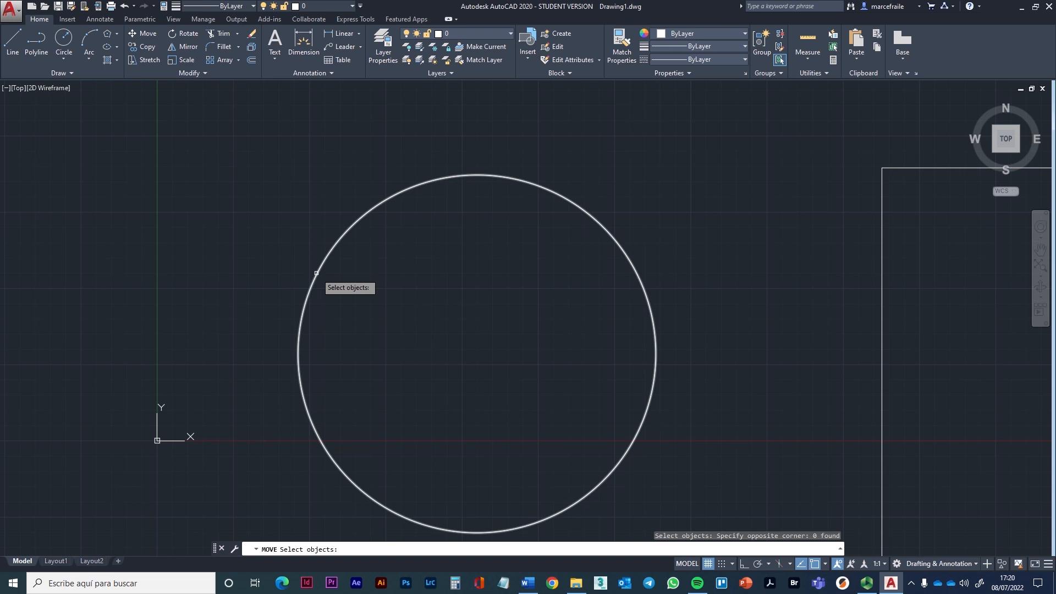
pyautogui.scroll(-2, 317, 273)
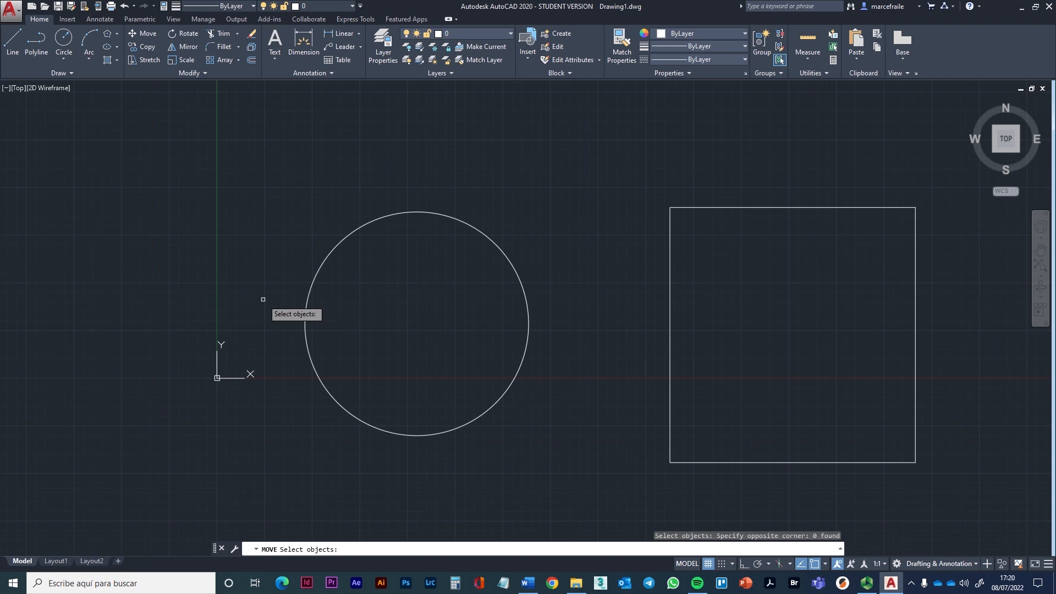
pyautogui.click(309, 290)
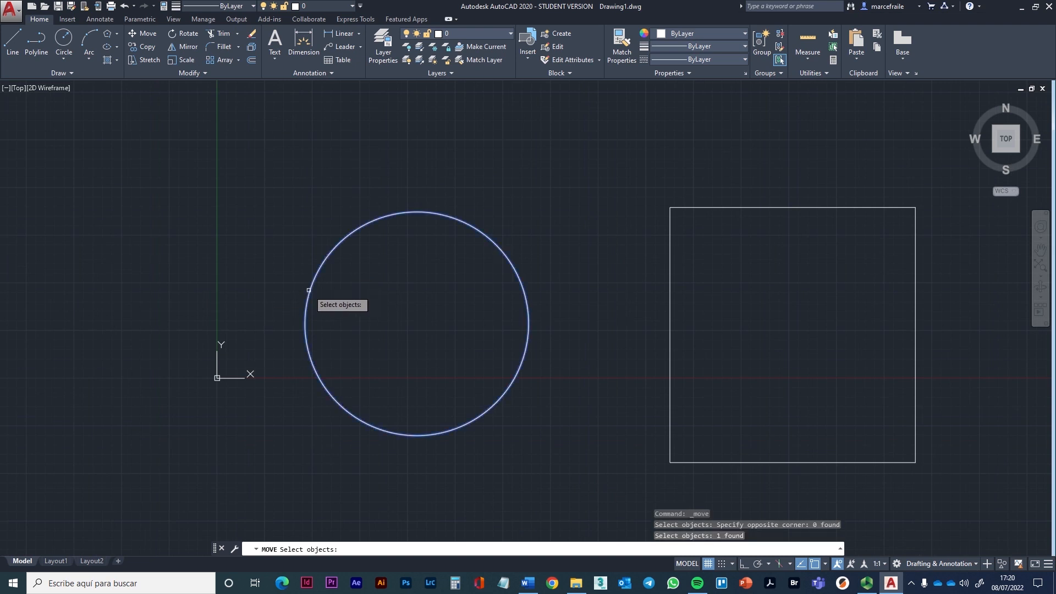
pyautogui.press('Escape')
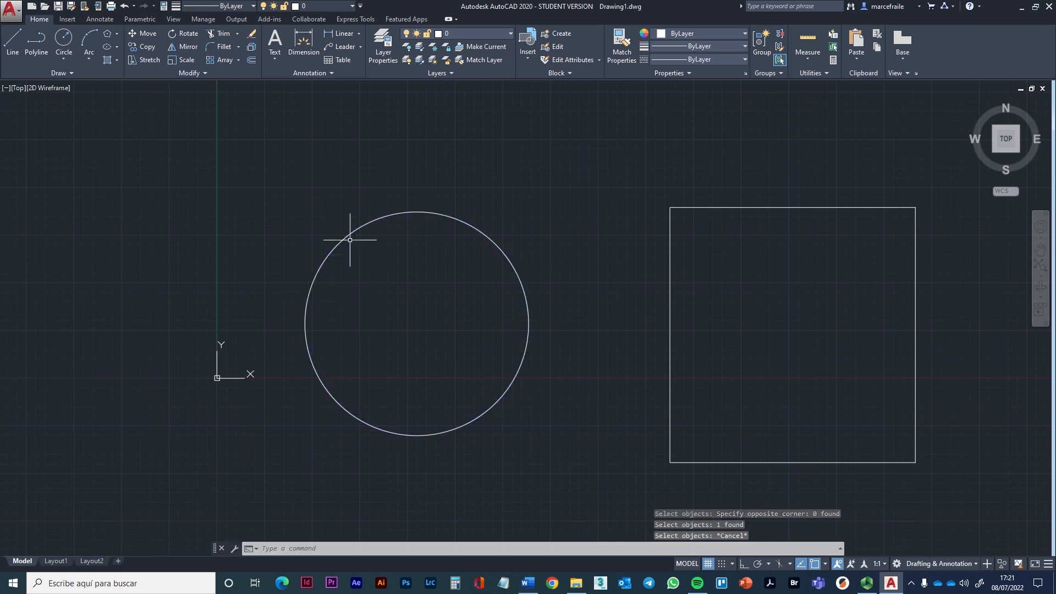
pyautogui.press('space')
pyautogui.click(391, 243)
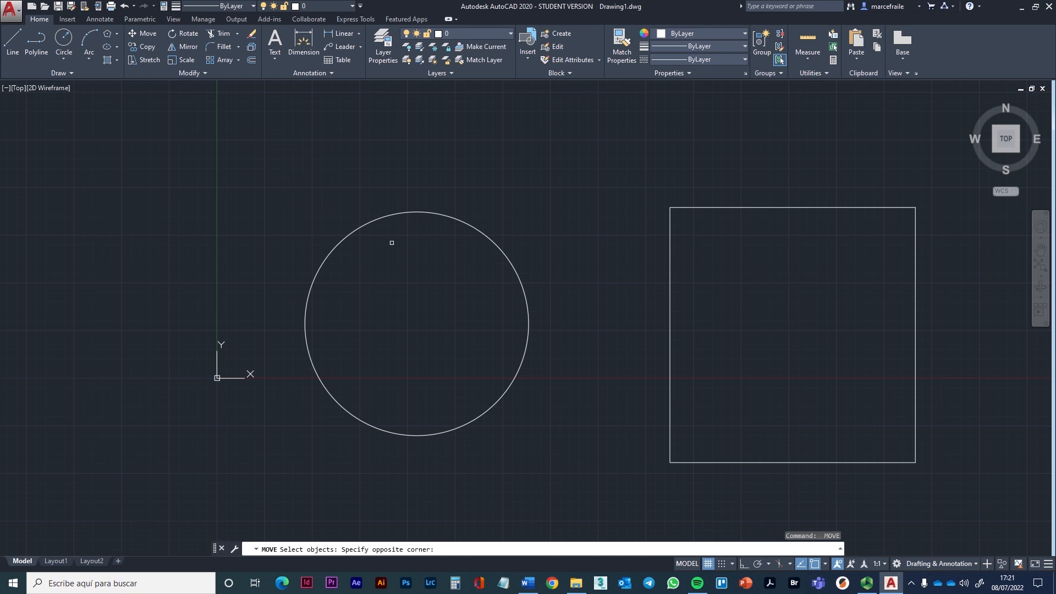
pyautogui.click(532, 459)
pyautogui.click(580, 466)
pyautogui.click(478, 387)
pyautogui.click(228, 156)
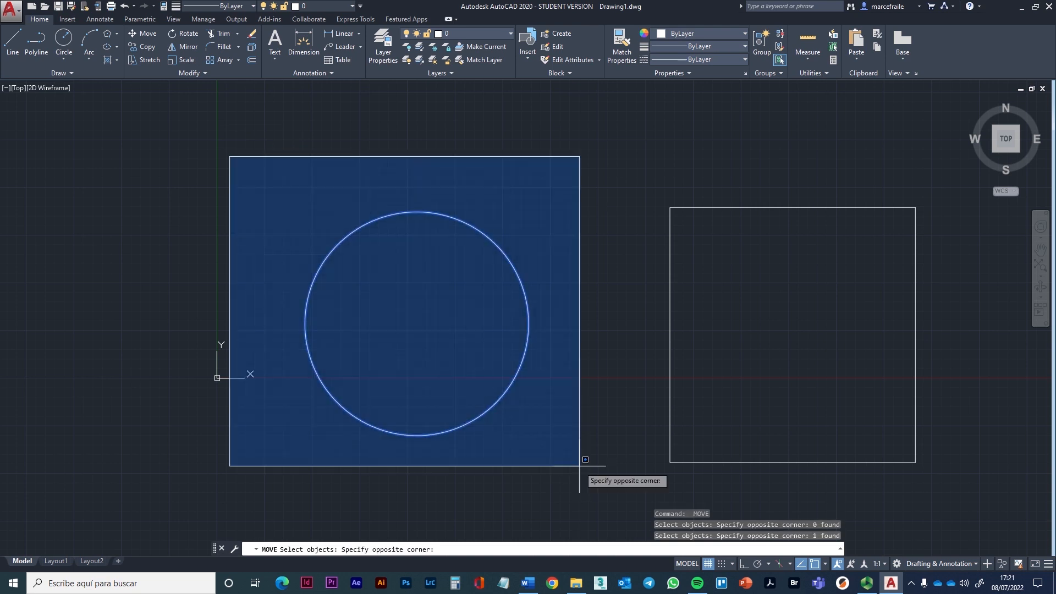
pyautogui.click(578, 466)
pyautogui.press('Escape')
# Move the circle 10000 units horizontally to the right, using its left quadrant as the base point
pyautogui.press('space')
pyautogui.click(253, 168)
pyautogui.click(567, 439)
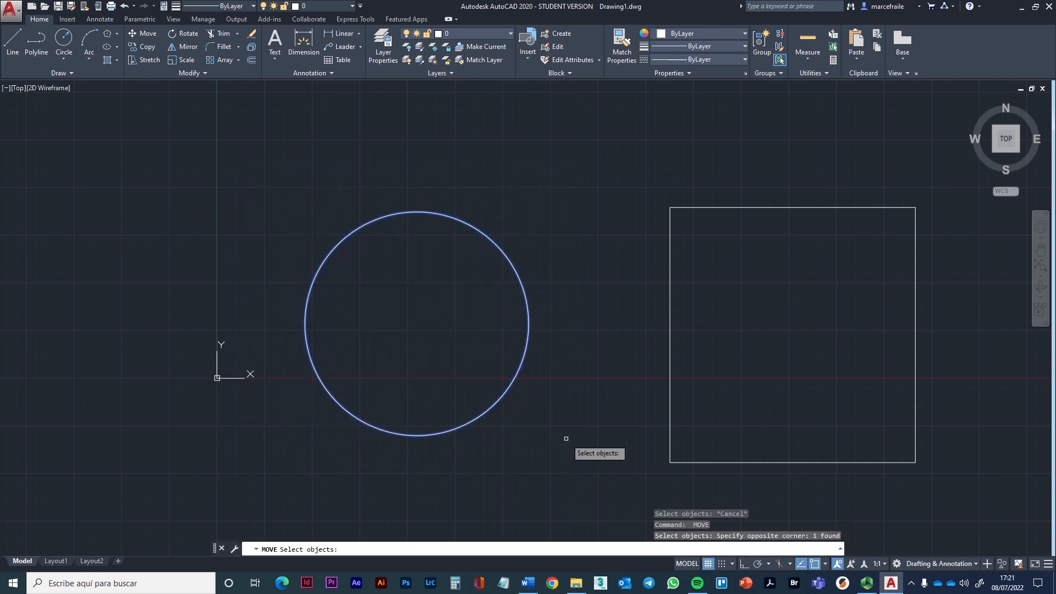
pyautogui.doubleClick(566, 439)
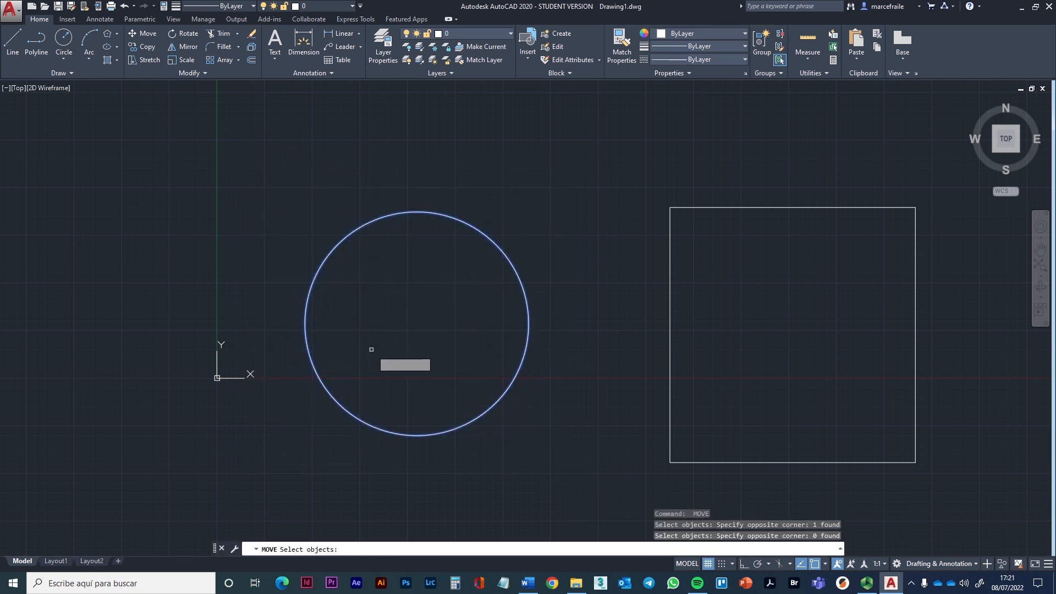
pyautogui.press('space')
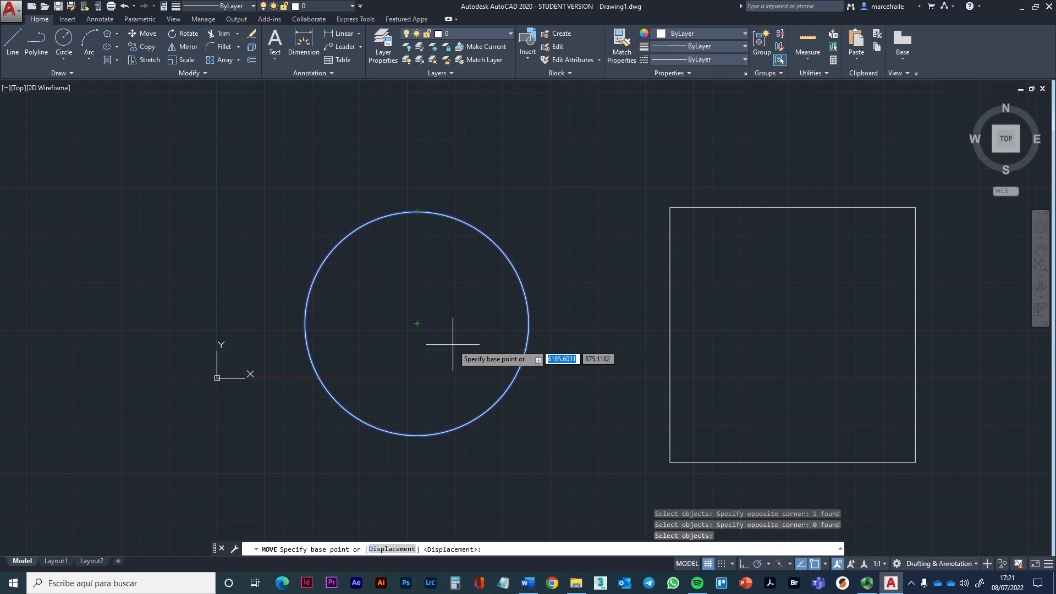
pyautogui.click(304, 324)
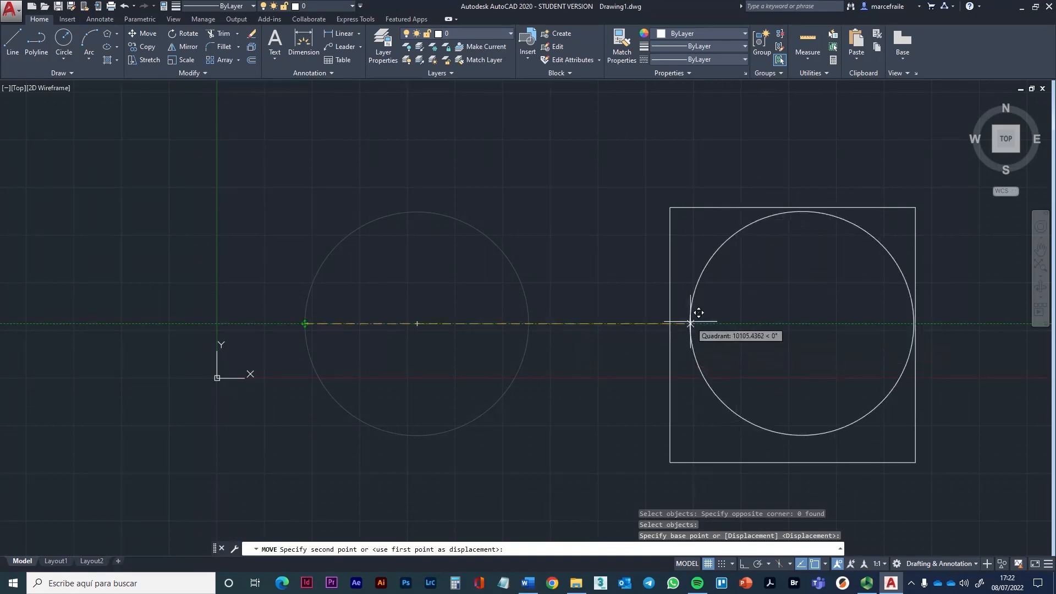
pyautogui.write('10000')
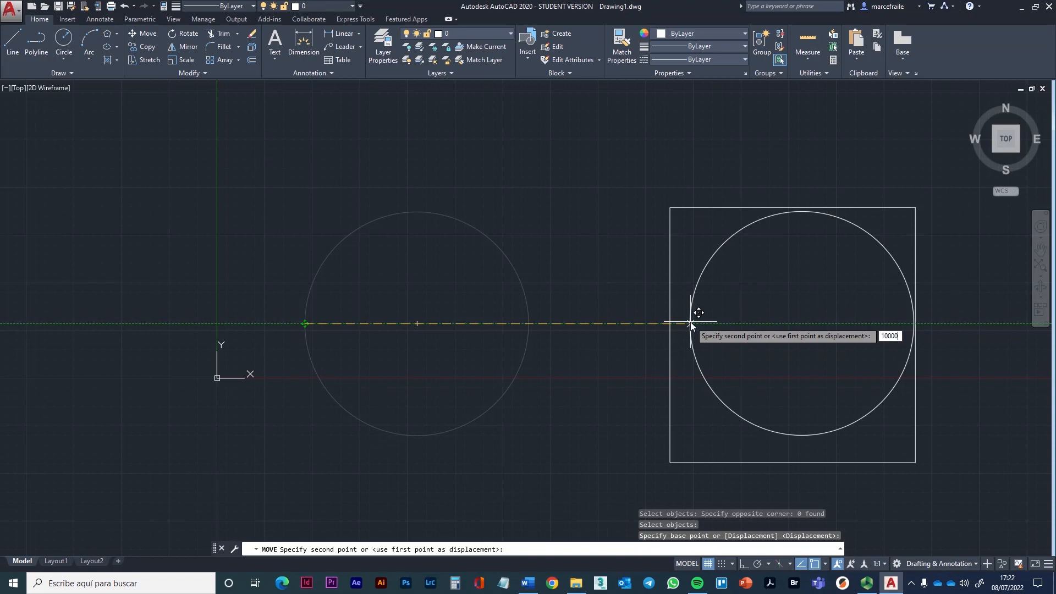
pyautogui.press('Return')
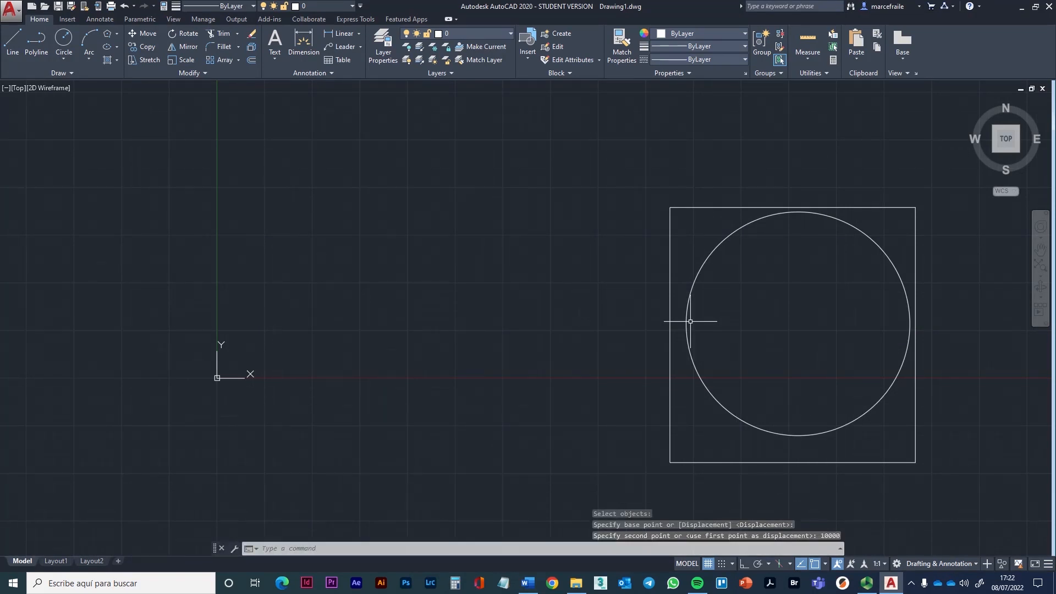
# Undo the circle's 10000-unit move and the view changes made before it
pyautogui.write('u')
pyautogui.press('Return')
pyautogui.click(322, 269)
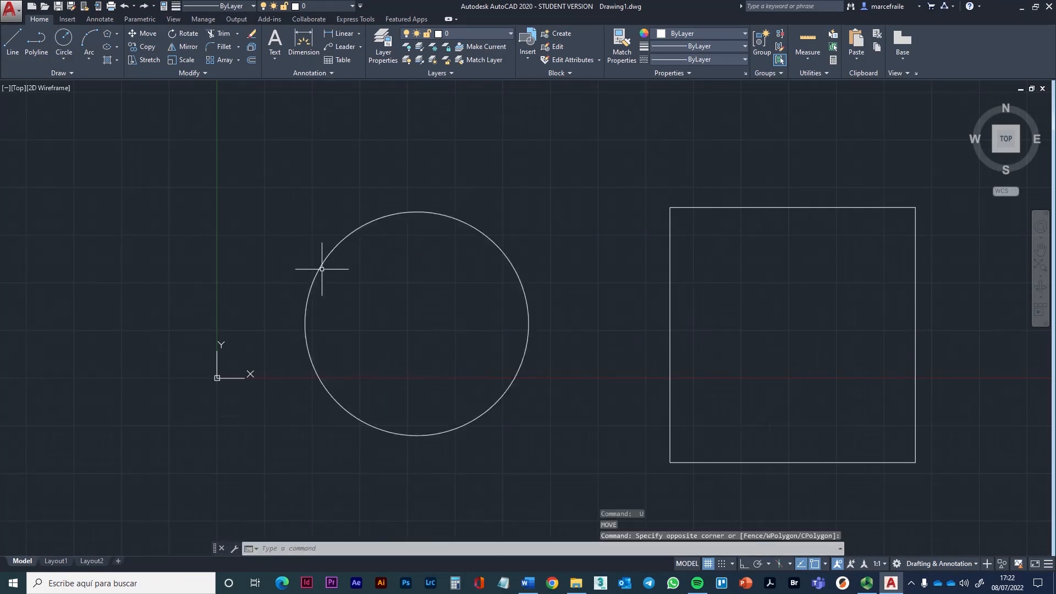
pyautogui.click(320, 271)
pyautogui.click(292, 304)
pyautogui.click(293, 307)
pyautogui.click(306, 339)
pyautogui.click(266, 182)
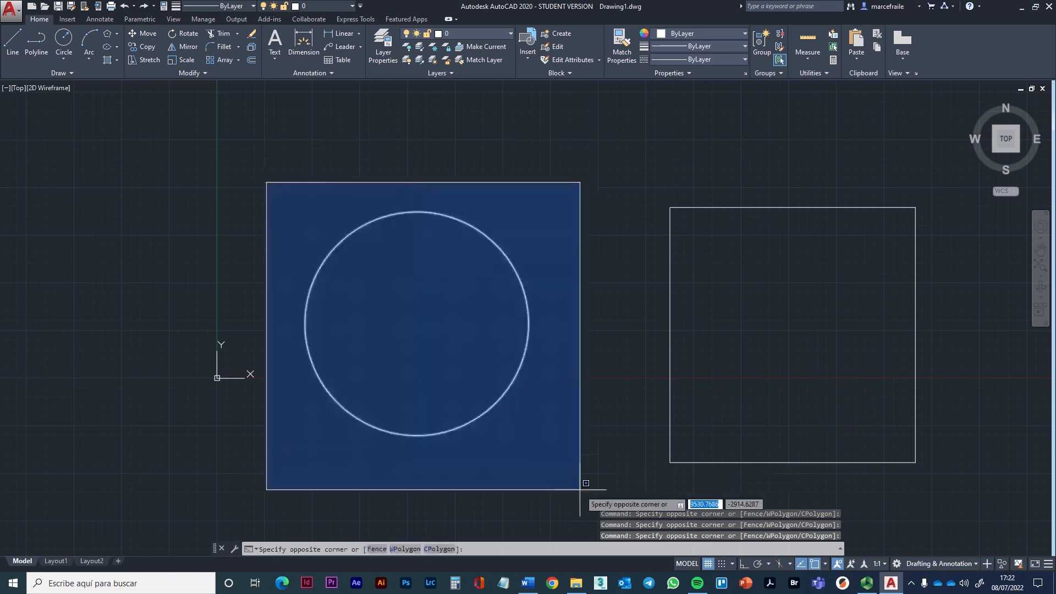
pyautogui.click(580, 489)
pyautogui.write('u')
pyautogui.press('Return')
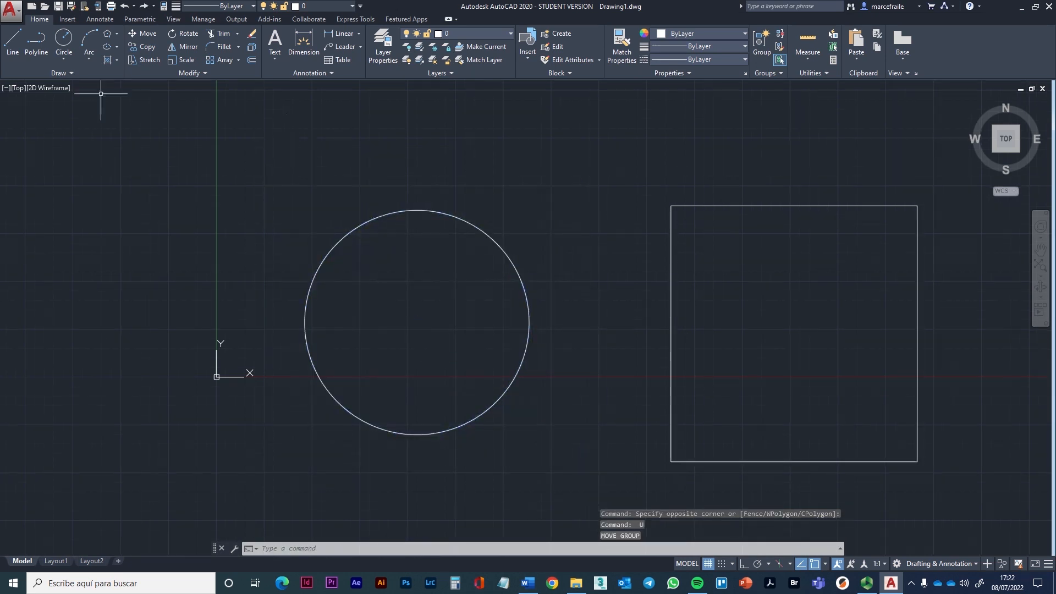
# Move the circle by its left quadrant horizontally onto the rectangle's left edge and undo the move
pyautogui.click(144, 33)
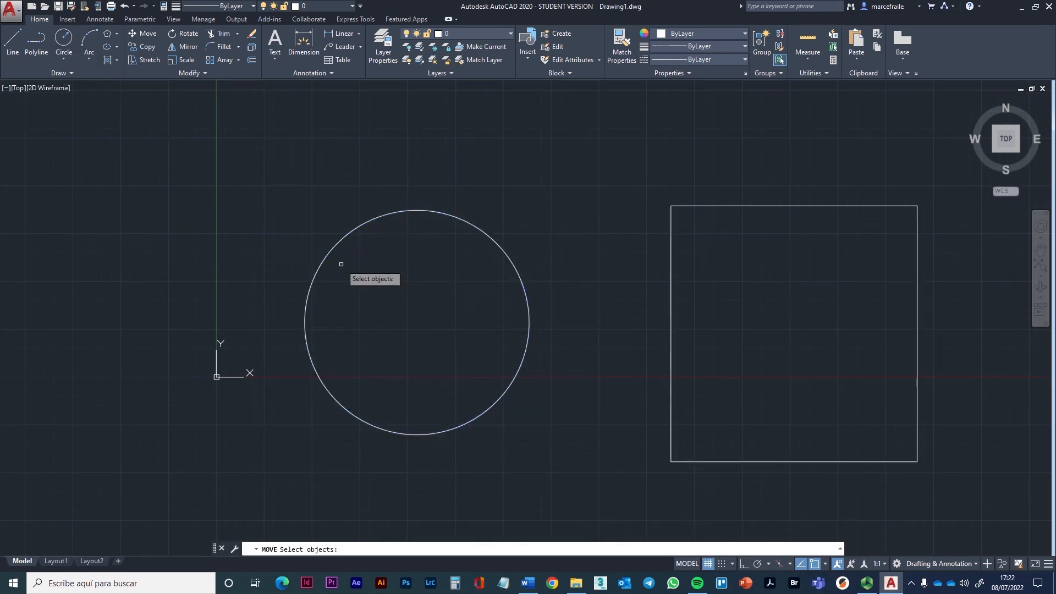
pyautogui.click(321, 255)
pyautogui.click(320, 257)
pyautogui.click(320, 265)
pyautogui.press('Return')
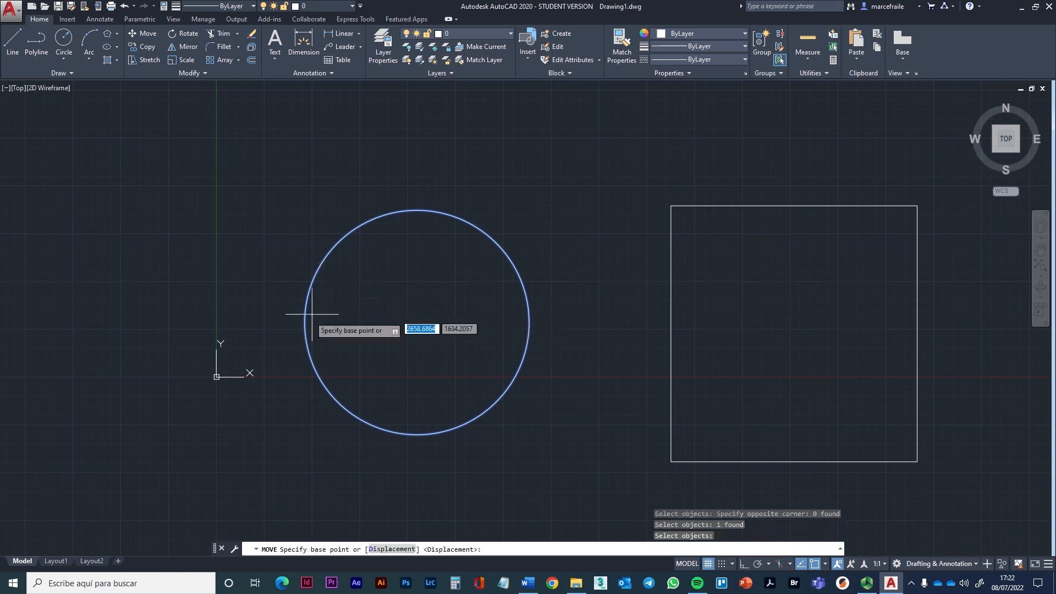
pyautogui.click(304, 322)
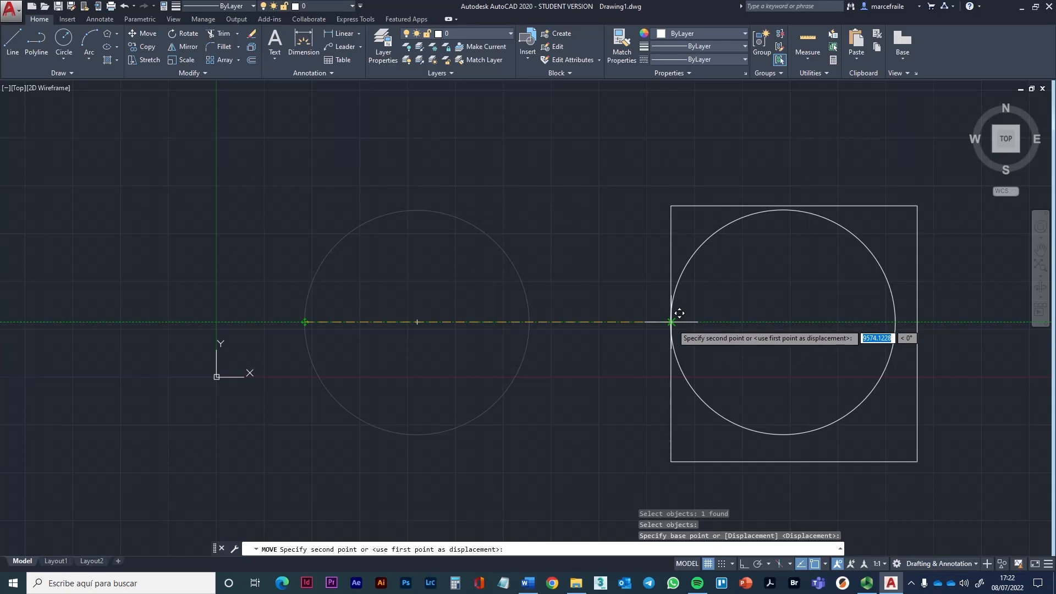
pyautogui.click(672, 323)
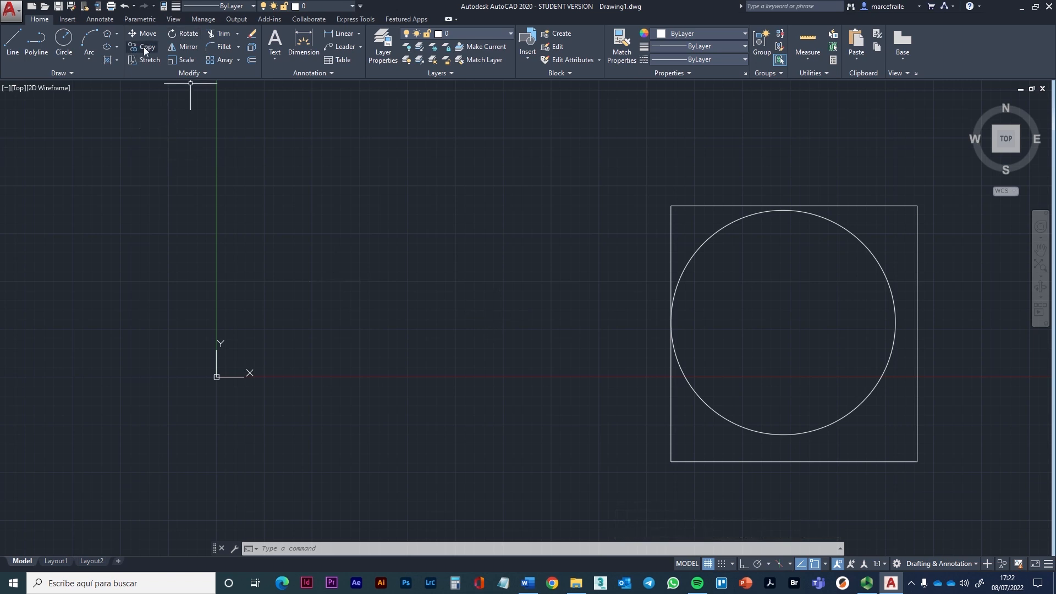
pyautogui.hotkey('ctrl', 'z')
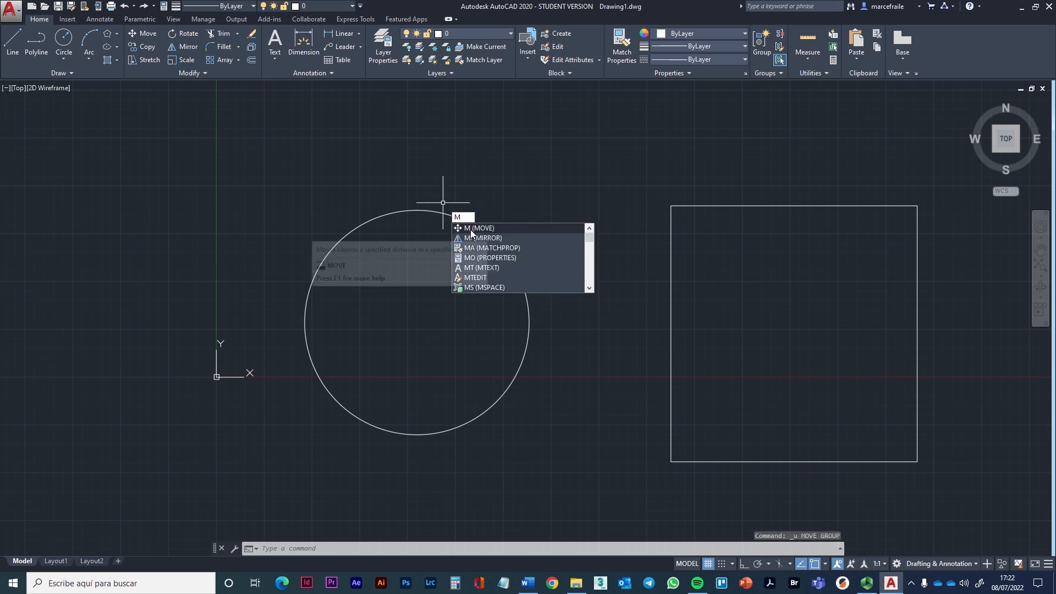
pyautogui.press('Return')
pyautogui.click(517, 273)
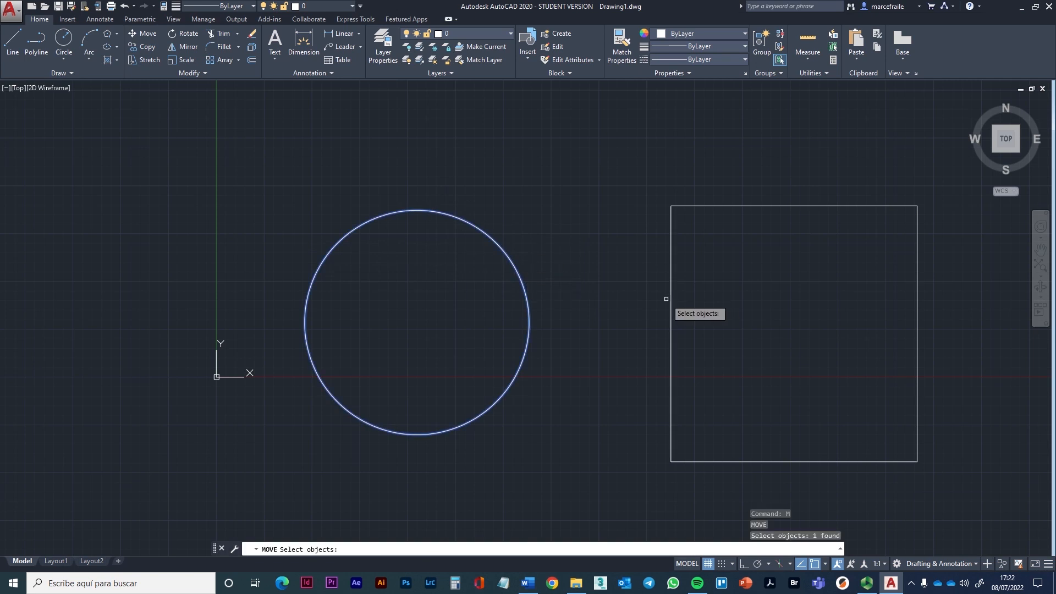
pyautogui.press('Return')
pyautogui.click(460, 316)
pyautogui.press('Escape')
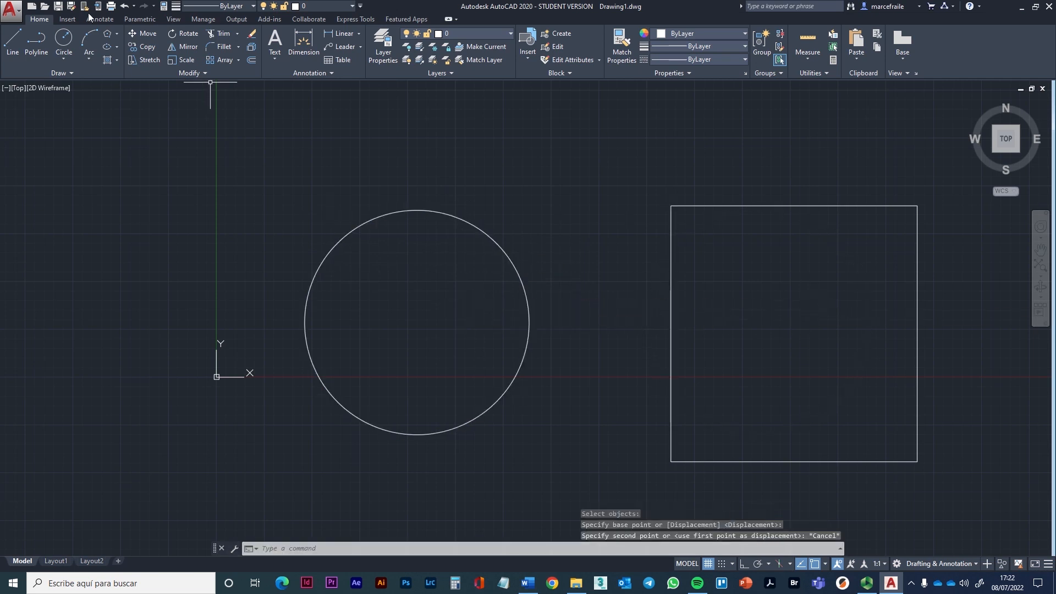
# Copy the circle horizontally by its left quadrant so that the copy starts on the rectangle's left edge
pyautogui.click(147, 48)
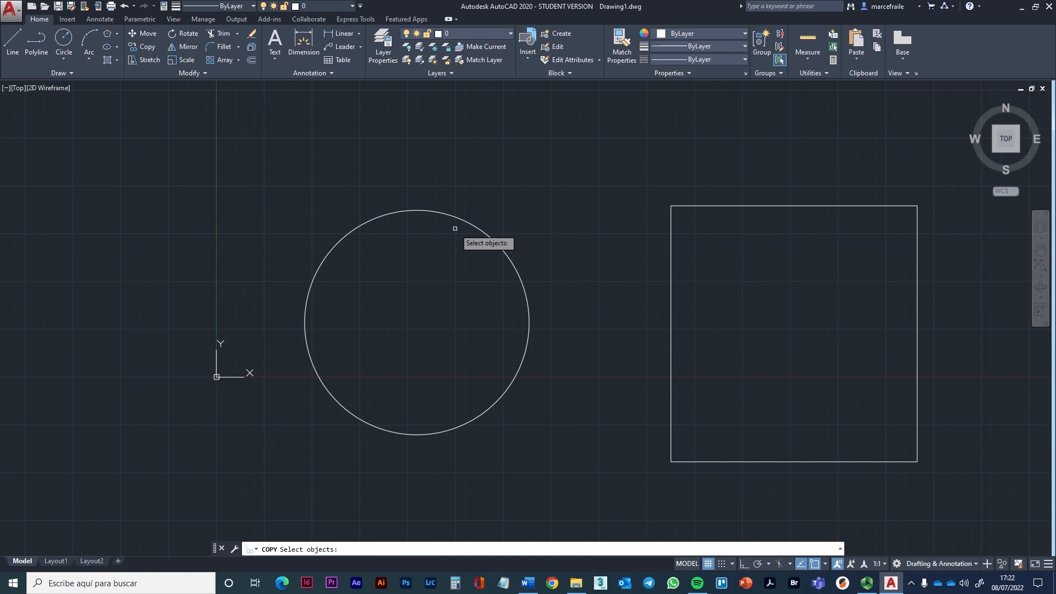
pyautogui.moveTo(455, 229); pyautogui.dragTo(337, 216, button='middle')
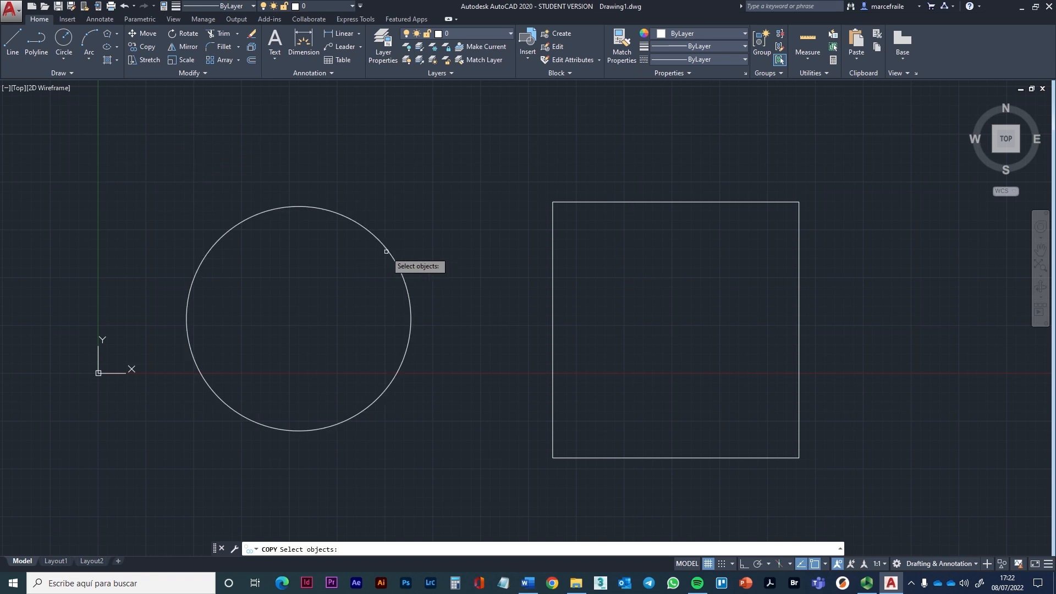
pyautogui.click(386, 251)
pyautogui.press('Return')
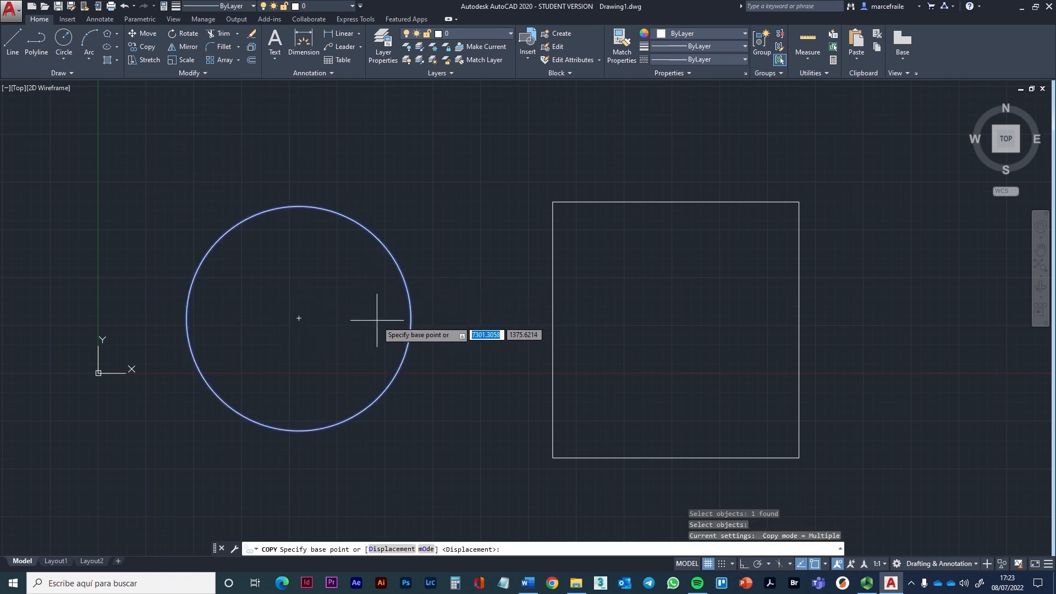
pyautogui.click(186, 318)
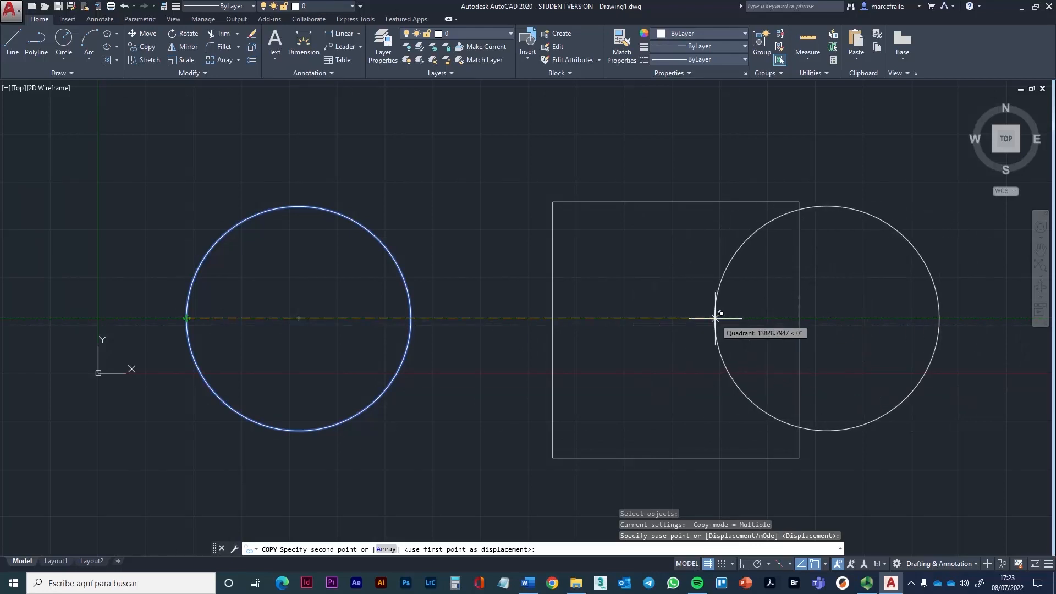
pyautogui.click(558, 313)
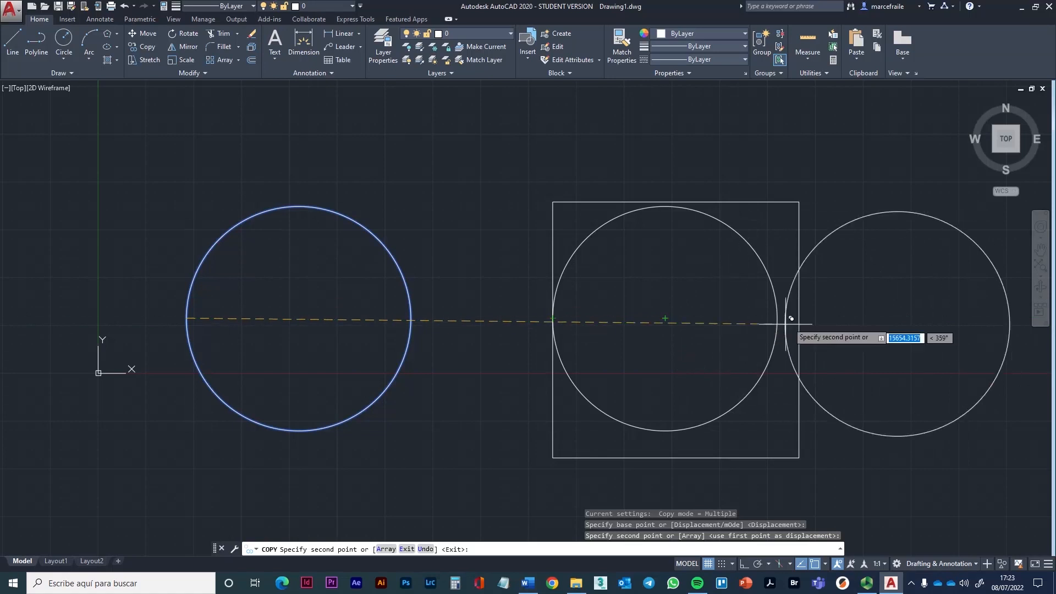
# Place four more copies of the circle in a row to the right, each starting at the previous copy's right quadrant
pyautogui.scroll(-3, 803, 314)
pyautogui.scroll(3, 725, 318)
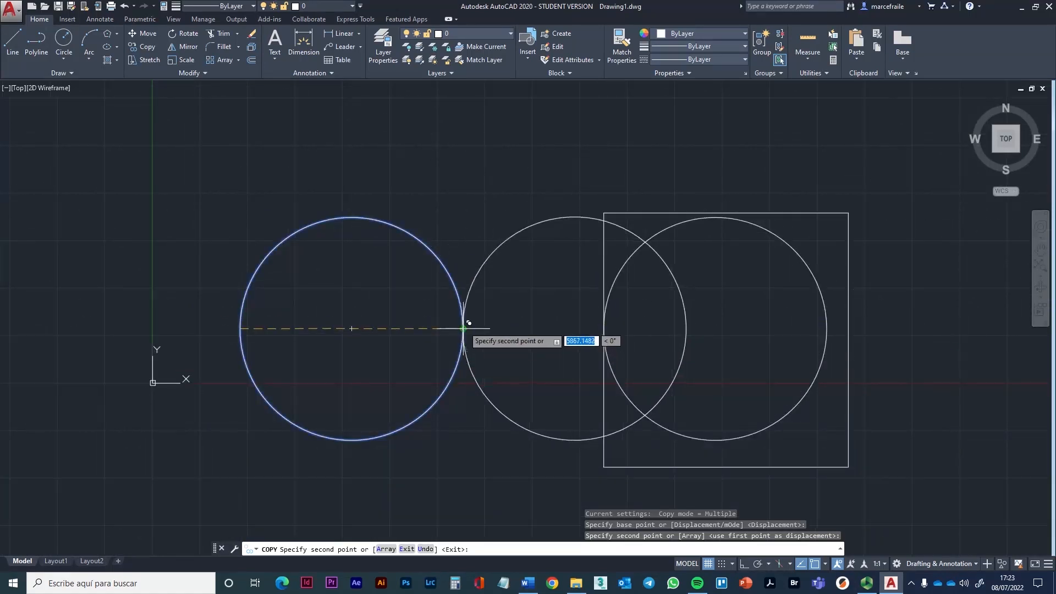
pyautogui.click(827, 328)
pyautogui.scroll(-4, 770, 325)
pyautogui.scroll(4, 632, 308)
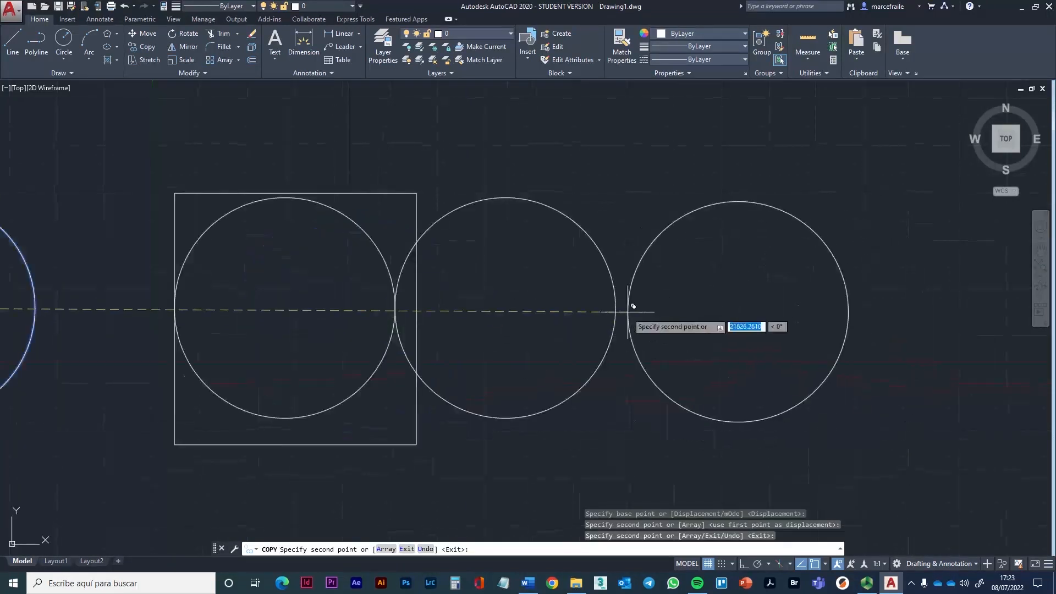
pyautogui.click(616, 307)
pyautogui.click(836, 309)
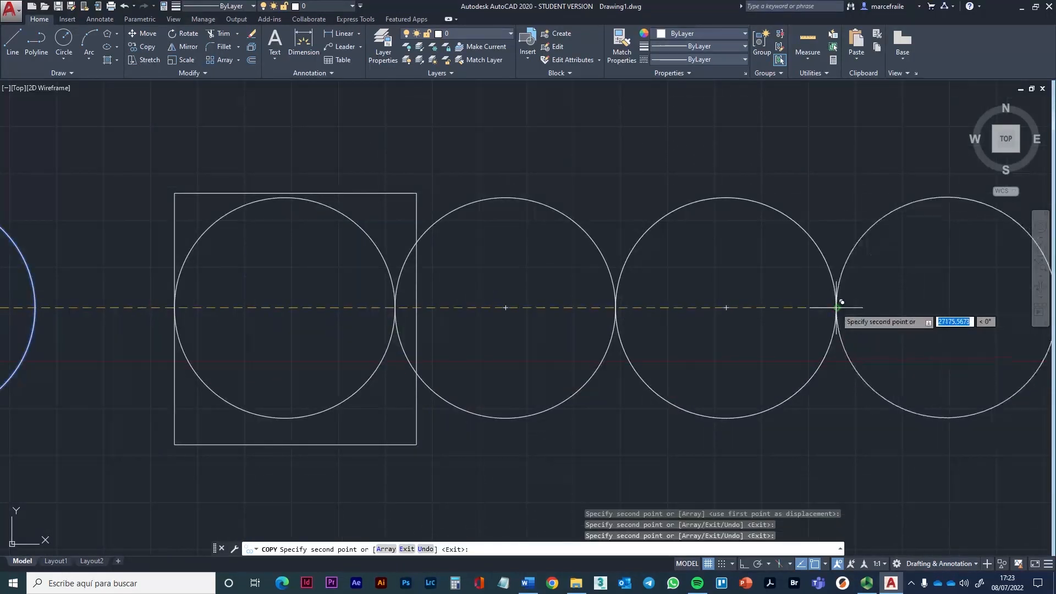
pyautogui.scroll(-4, 813, 322)
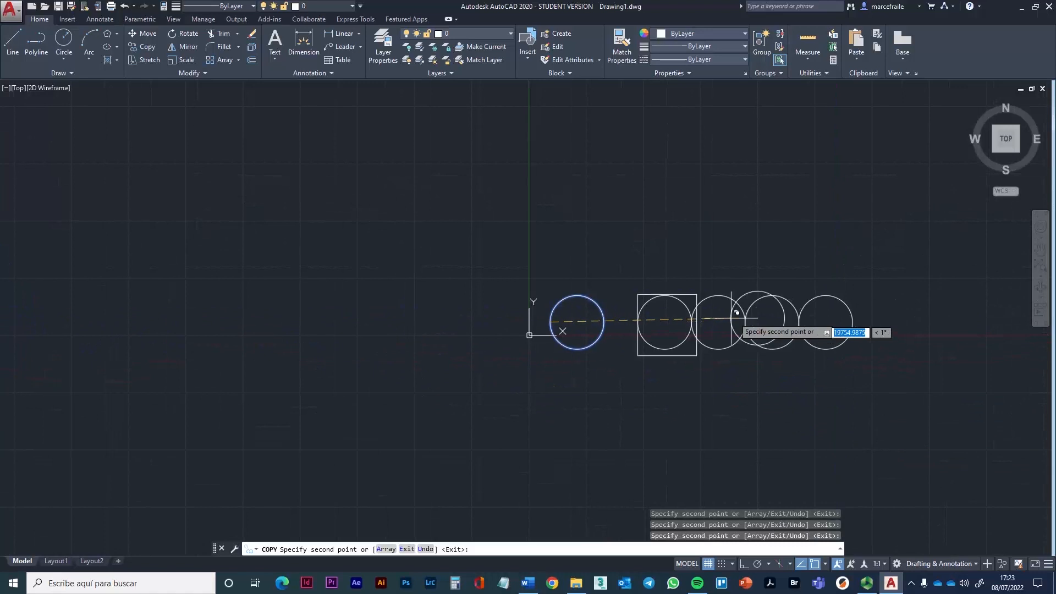
pyautogui.scroll(4, 865, 308)
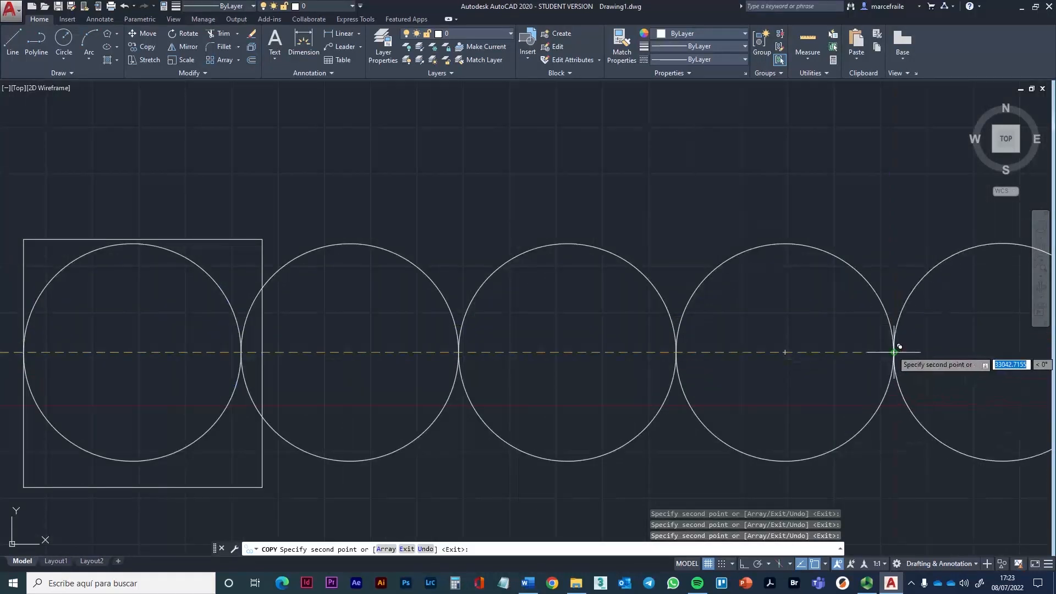
pyautogui.click(896, 351)
pyautogui.scroll(-6, 899, 348)
pyautogui.scroll(3, 737, 330)
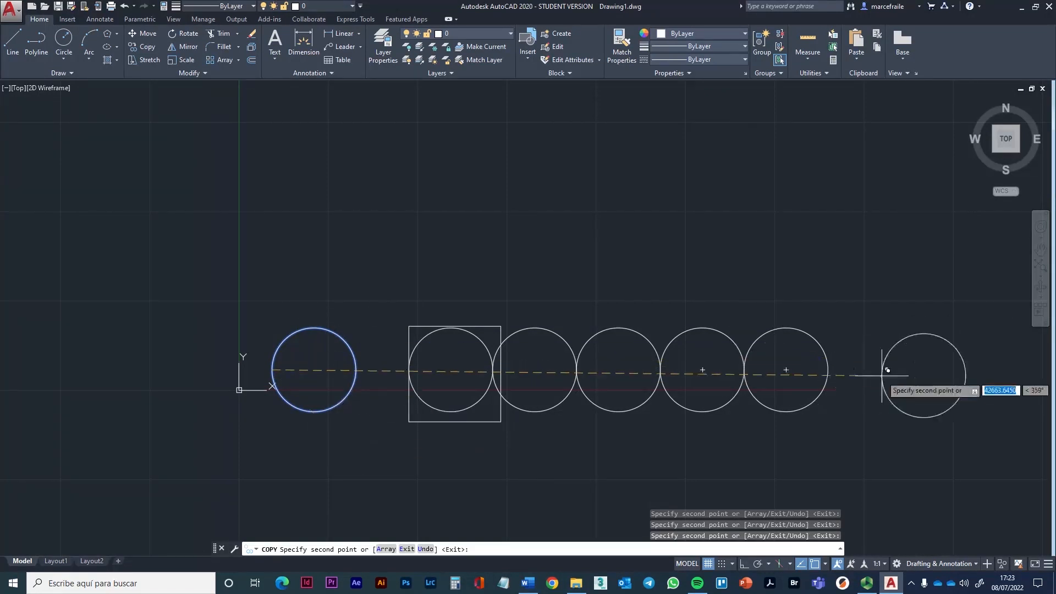
pyautogui.press('Escape')
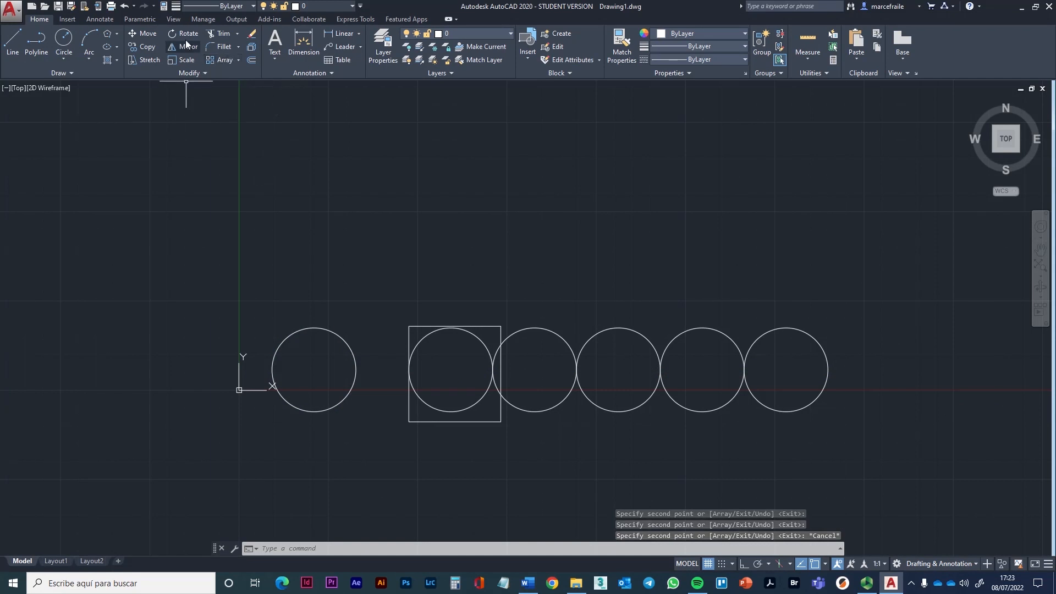
pyautogui.moveTo(393, 314); pyautogui.dragTo(394, 281, button='middle')
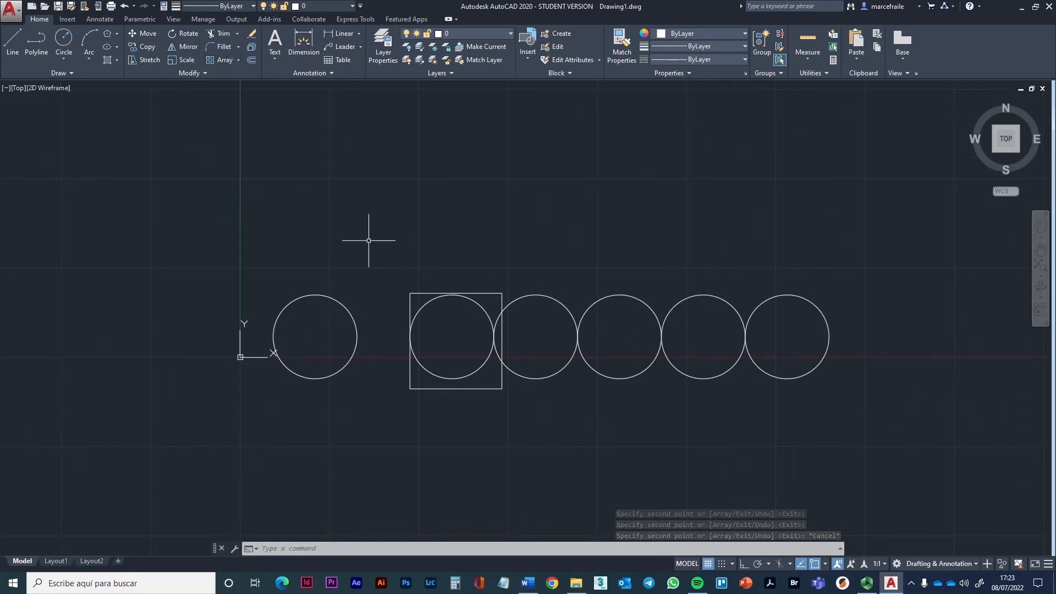
pyautogui.click(183, 31)
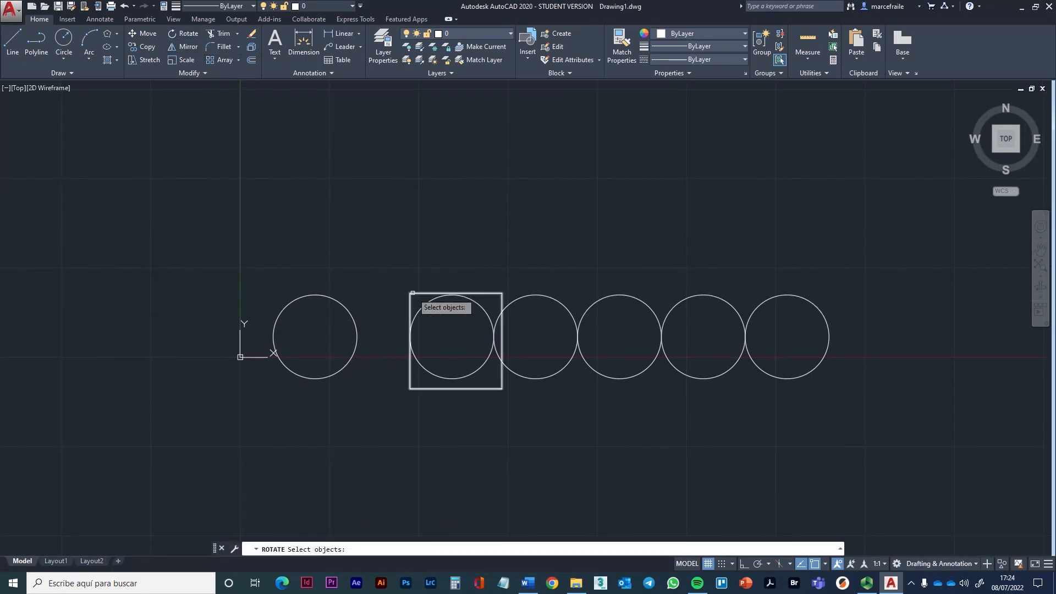
pyautogui.press('Escape')
pyautogui.scroll(2, 415, 283)
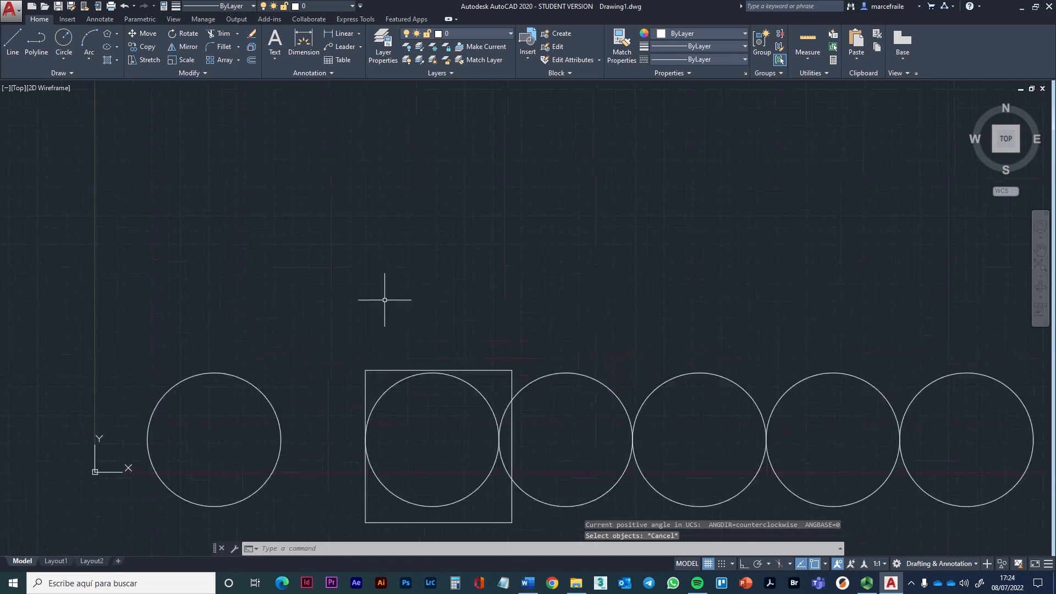
# Regenerate the drawing display and leave nothing selected
pyautogui.write('re')
pyautogui.press('Return')
pyautogui.click(391, 219)
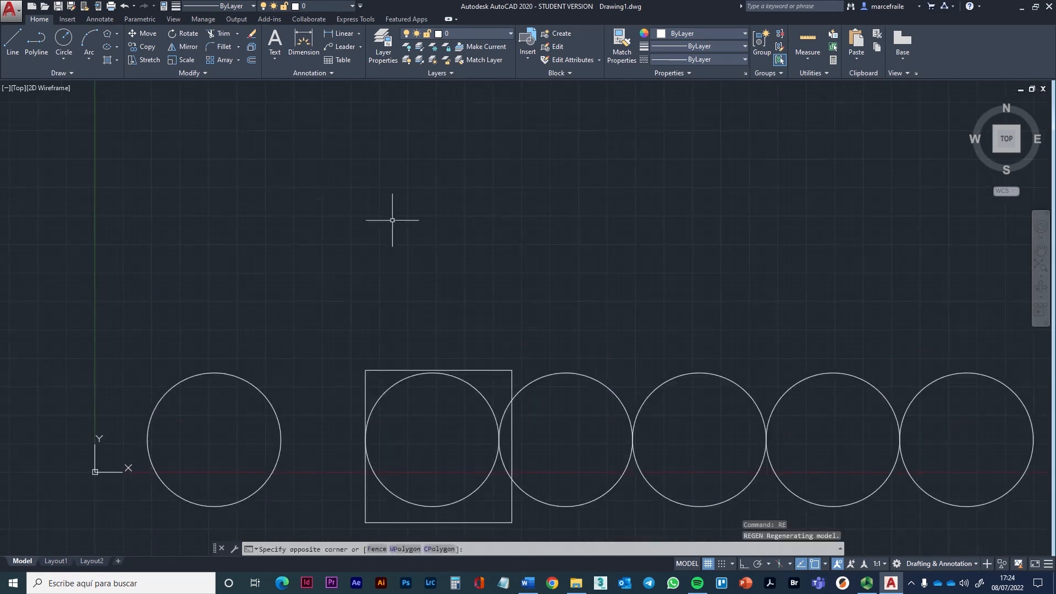
pyautogui.click(385, 233)
pyautogui.press('Escape')
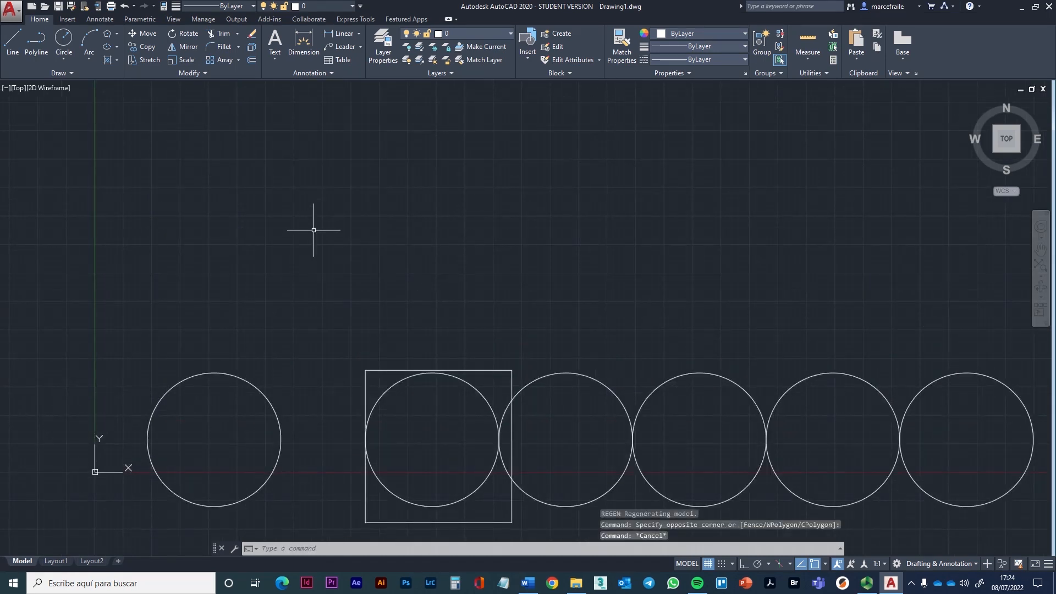
# Copy the rectangle by its upper-left corner into the empty area above the circles, slightly left of the original
pyautogui.click(391, 369)
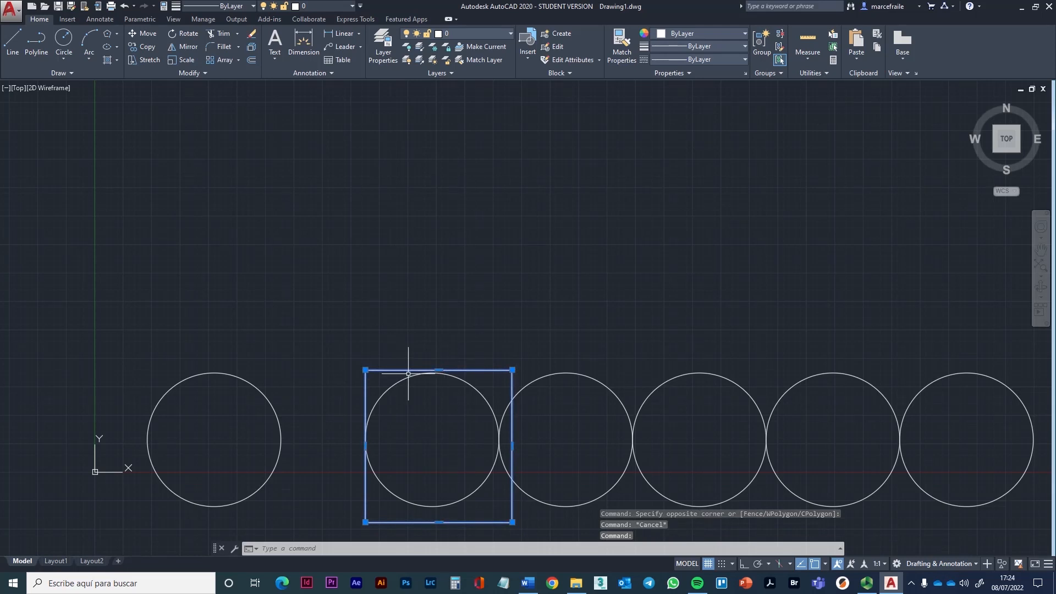
pyautogui.click(143, 47)
pyautogui.click(365, 370)
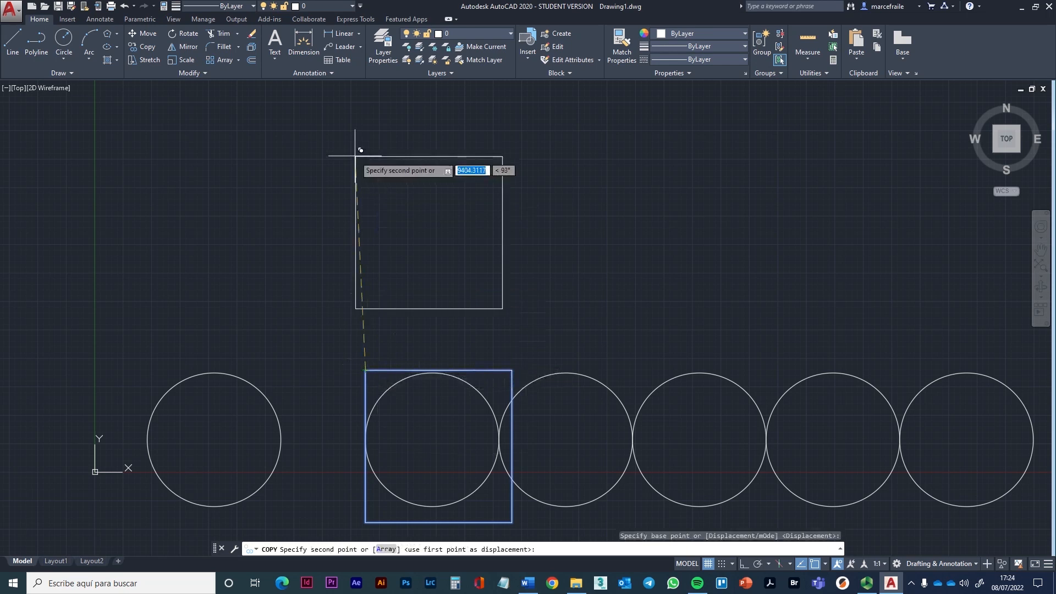
pyautogui.click(289, 170)
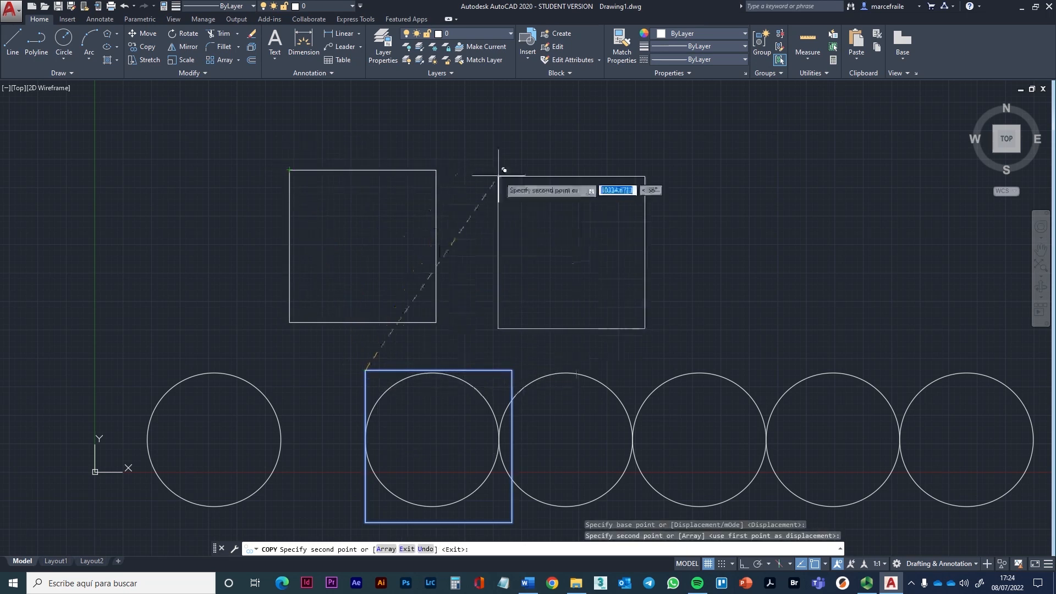
pyautogui.press('Escape')
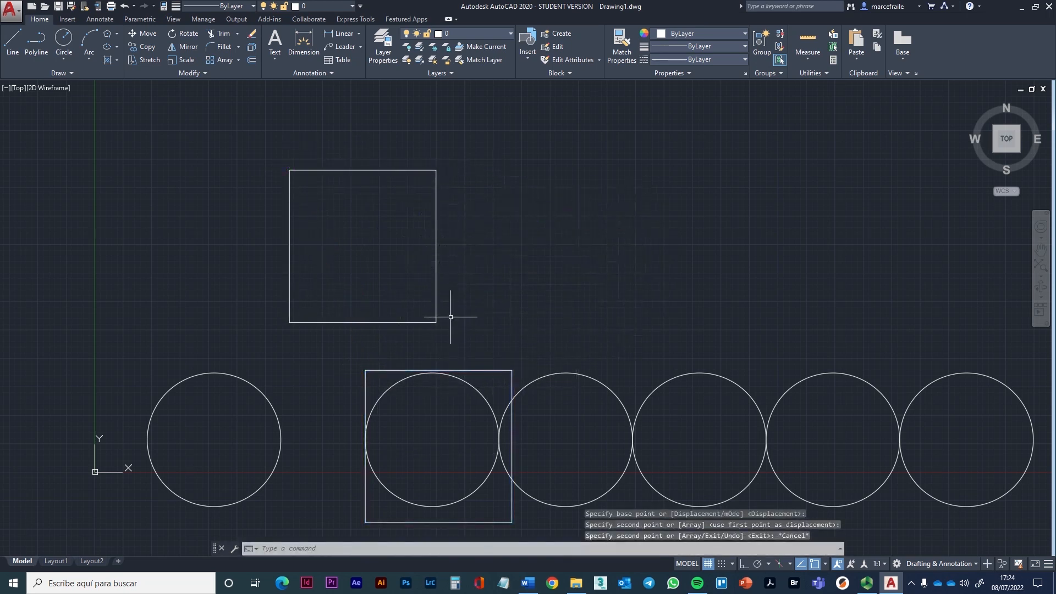
# Rotate the copied rectangle 45 degrees about its lower-right corner
pyautogui.click(409, 290)
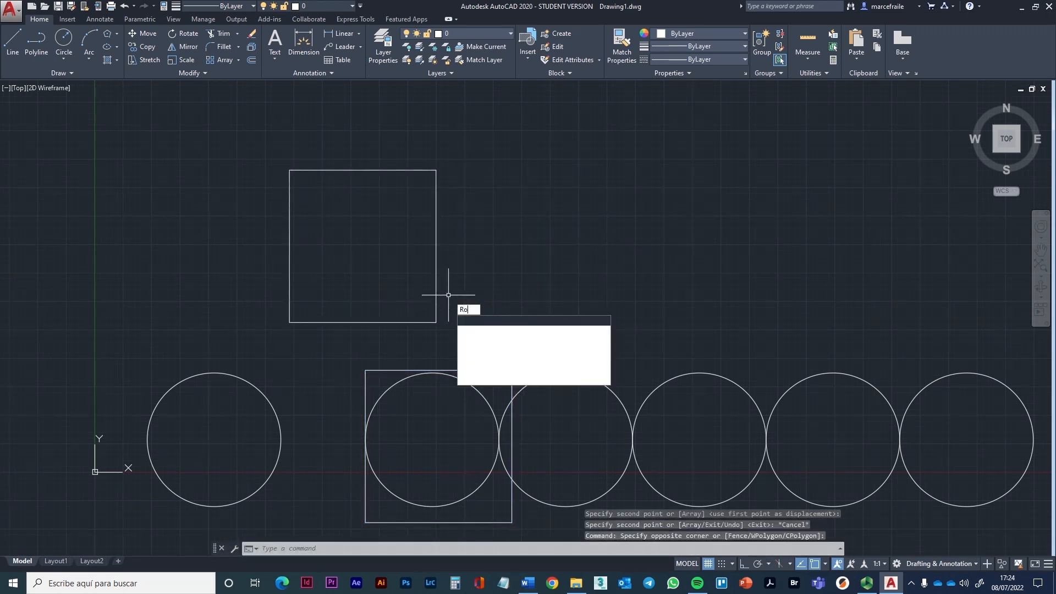
pyautogui.press('Escape')
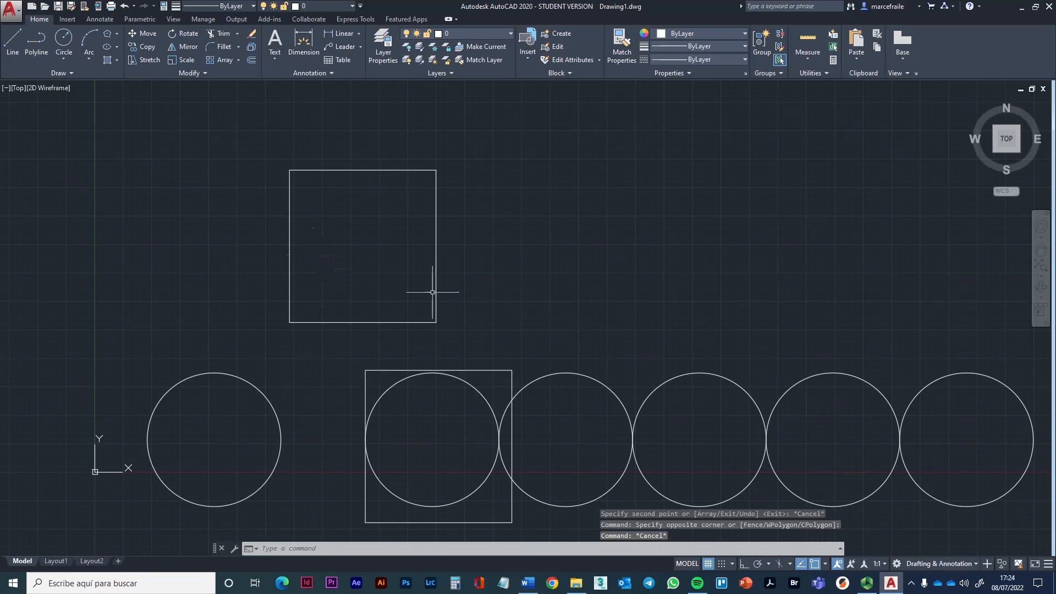
pyautogui.click(183, 33)
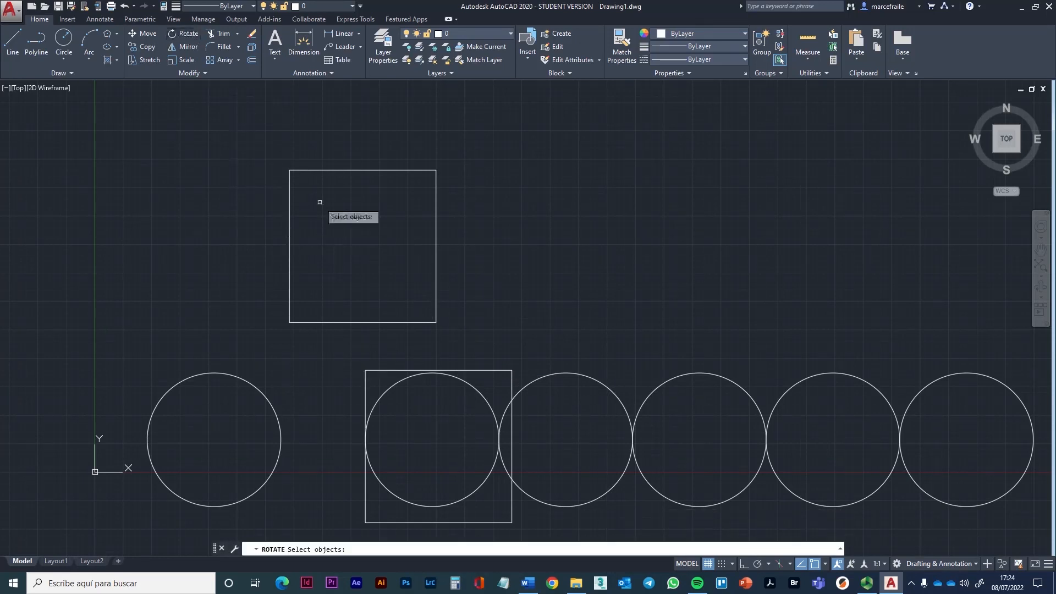
pyautogui.click(435, 322)
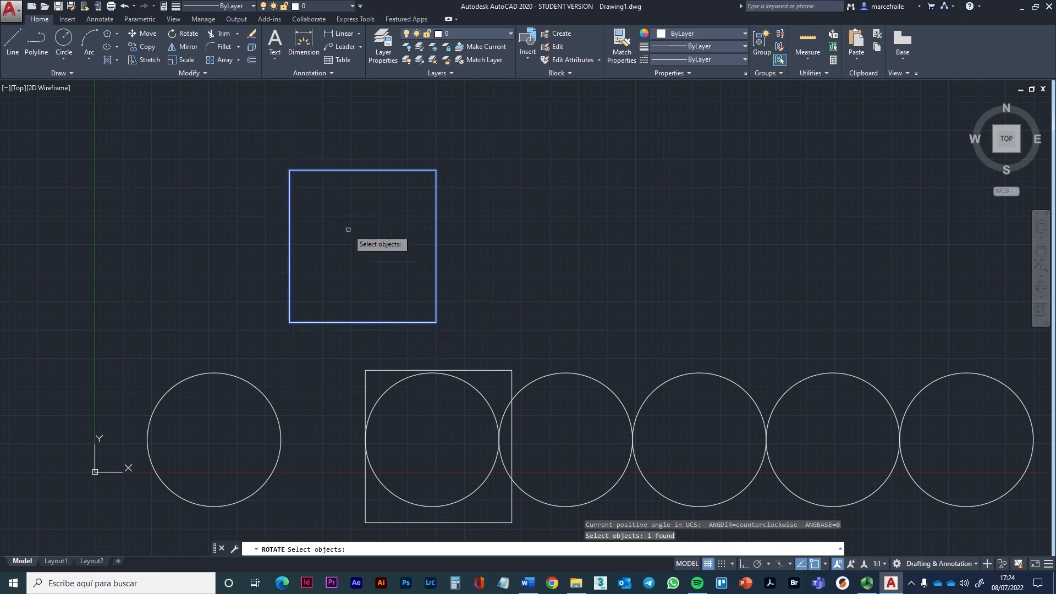
pyautogui.press('Return')
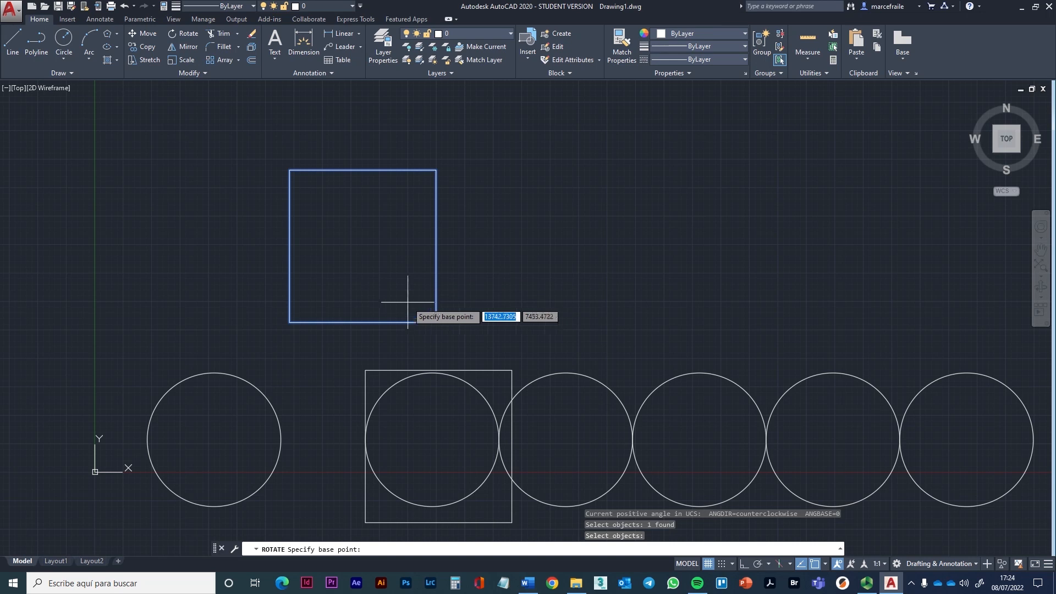
pyautogui.click(441, 317)
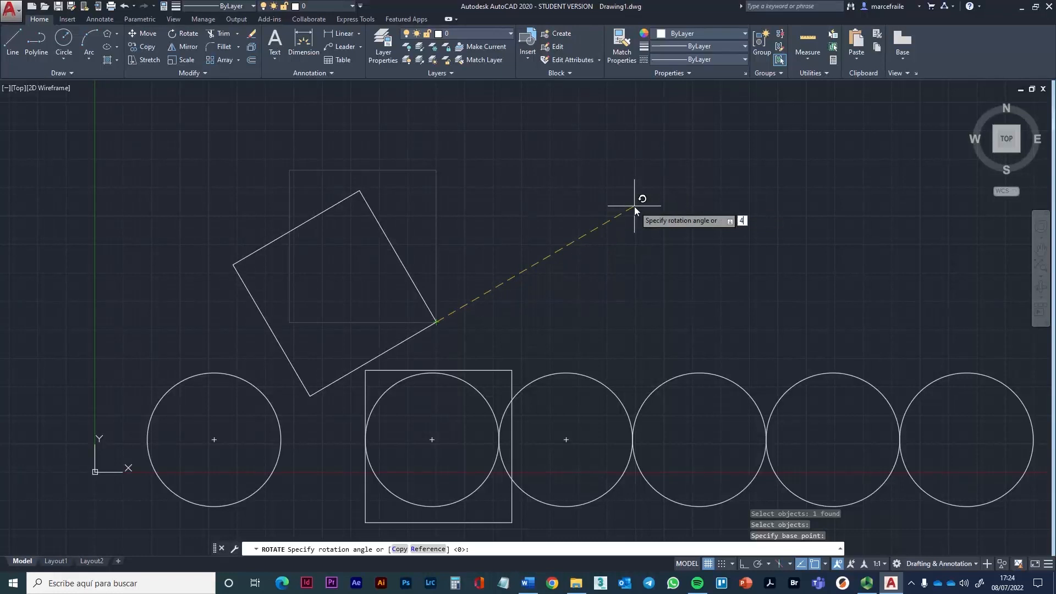
pyautogui.write('5')
pyautogui.press('Return')
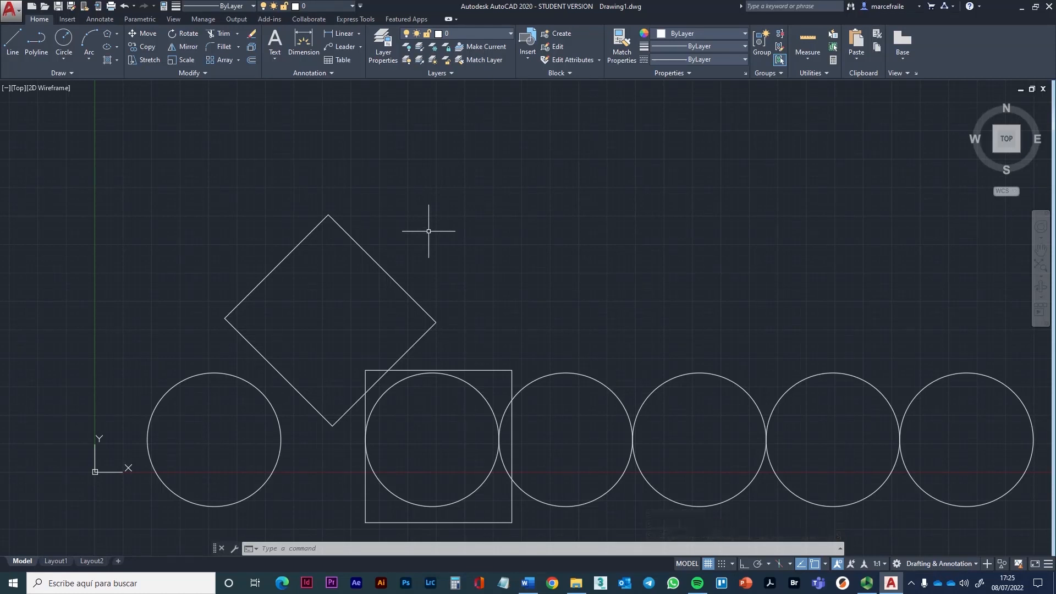
# Move the tilted rectangle by its lowest corner onto the upper-left corner of the original rectangle
pyautogui.write('m')
pyautogui.press('Return')
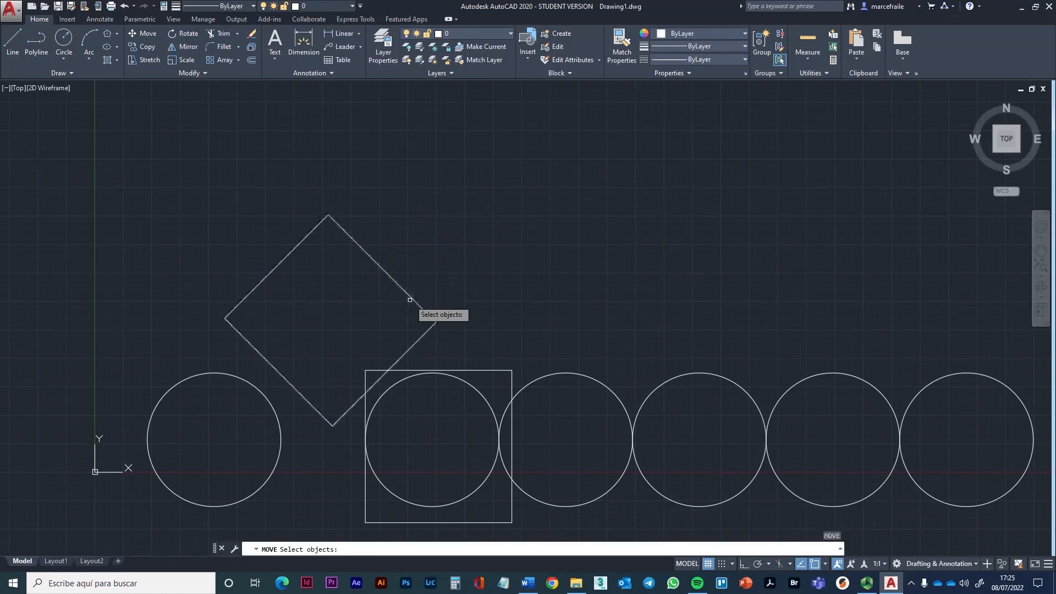
pyautogui.press('Escape')
pyautogui.press('Return')
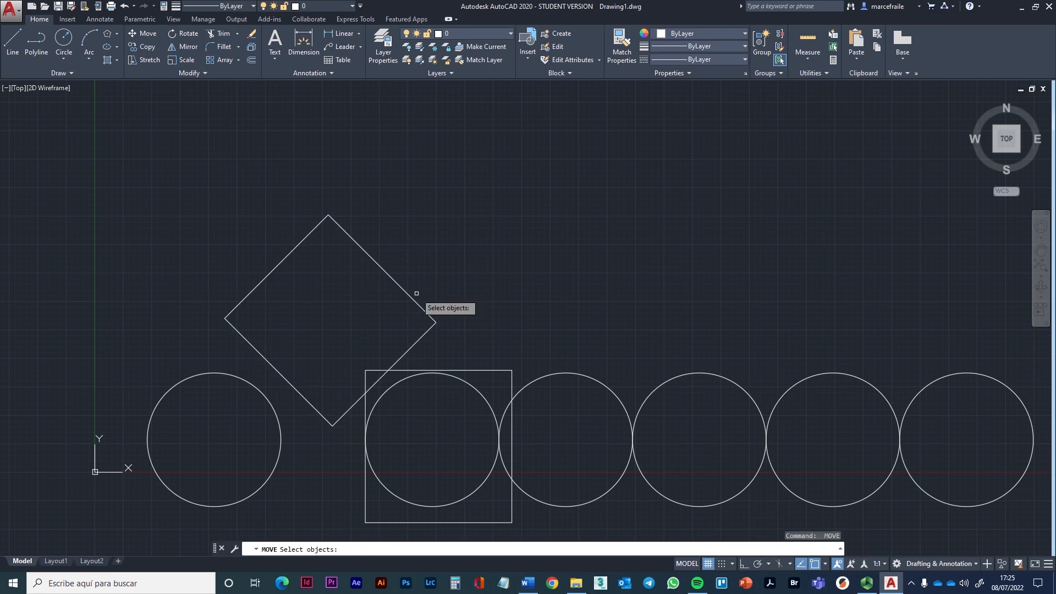
pyautogui.click(419, 306)
pyautogui.press('Return')
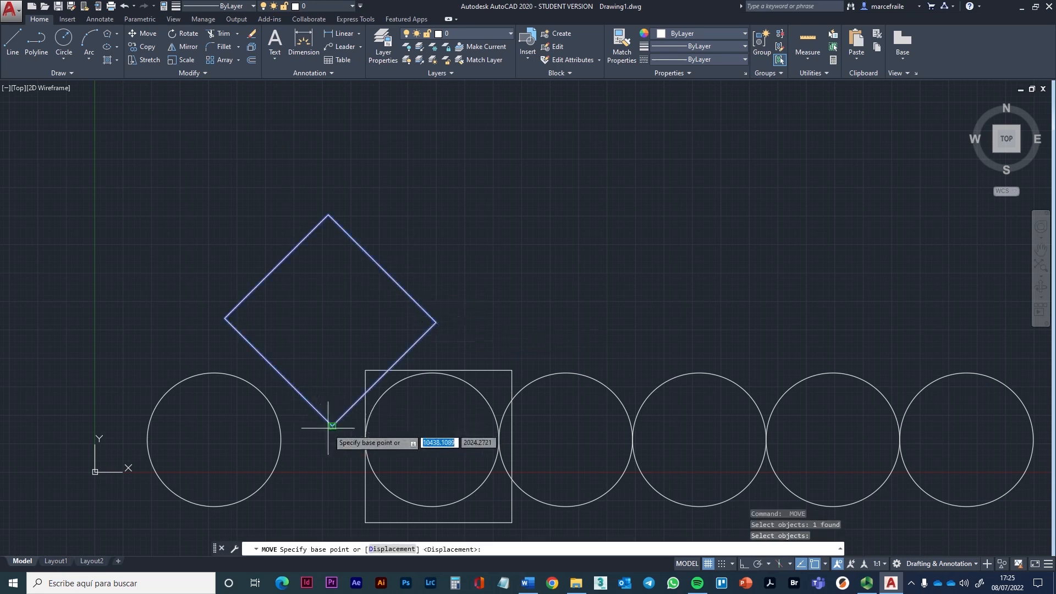
pyautogui.click(332, 424)
pyautogui.click(365, 370)
pyautogui.press('Escape')
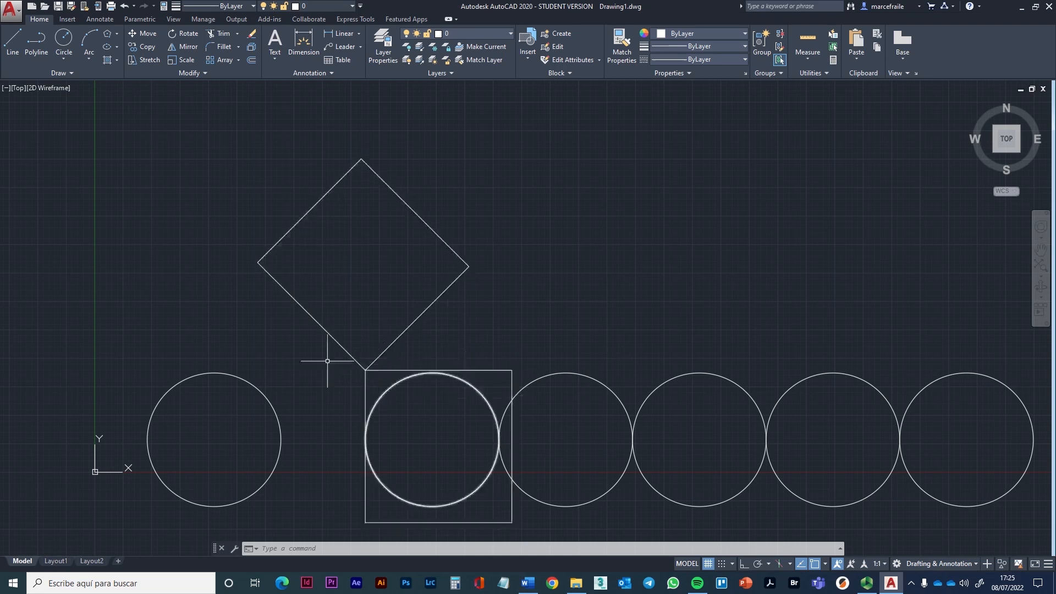
# Rotate the tilted rectangle by Reference about its lowest corner, aligning its lower-right edge with the original rectangle's top edge
pyautogui.click(181, 34)
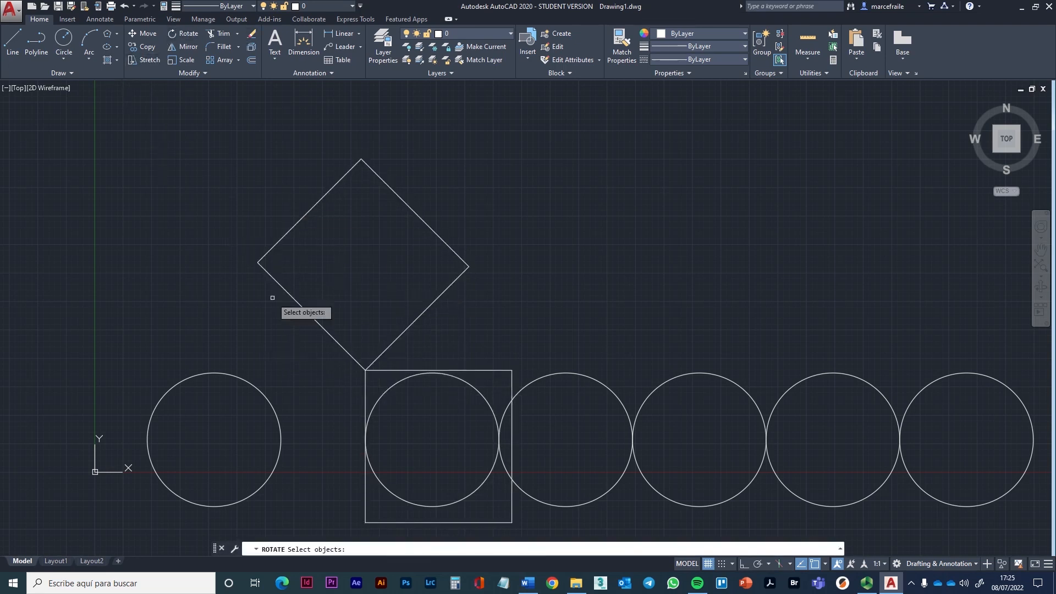
pyautogui.click(297, 223)
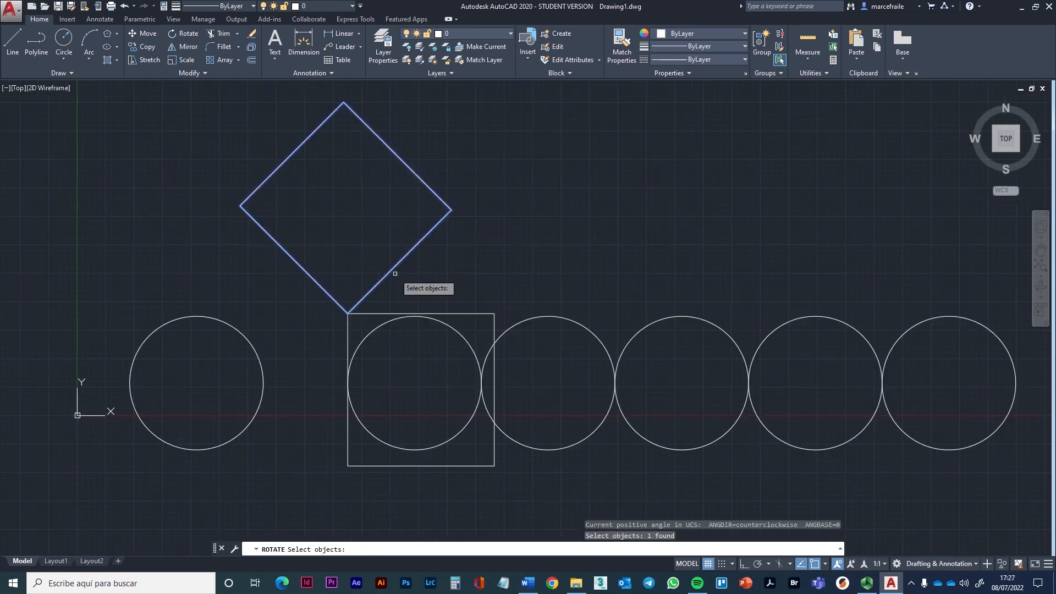
pyautogui.press('Return')
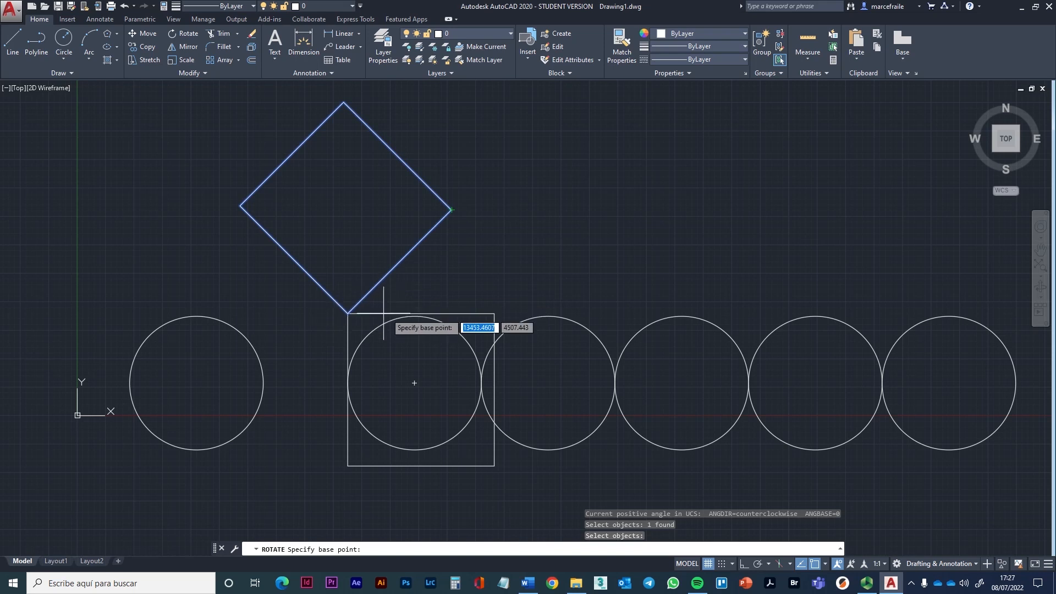
pyautogui.click(347, 312)
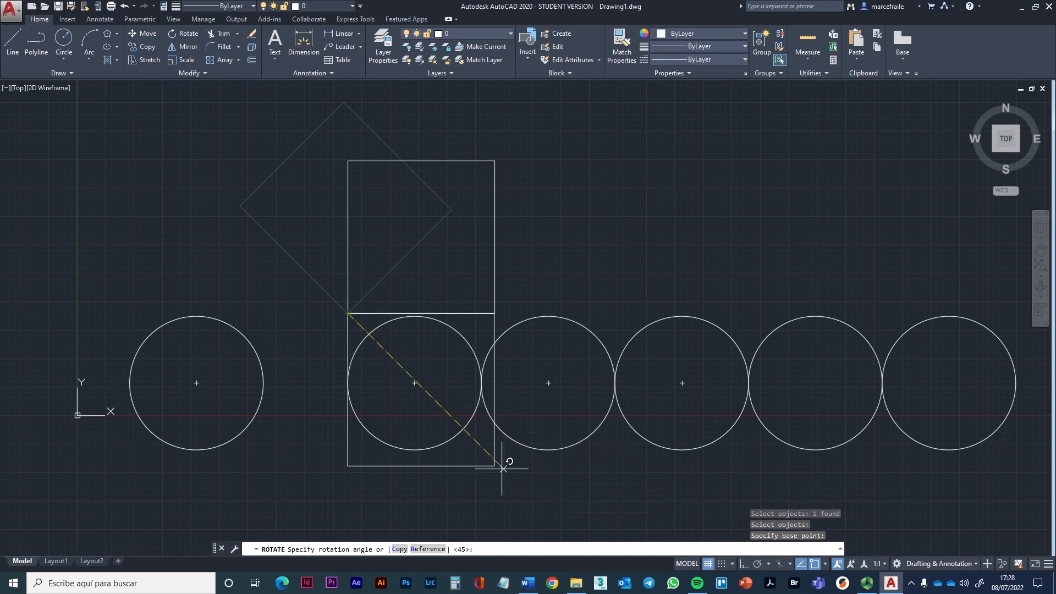
pyautogui.click(427, 549)
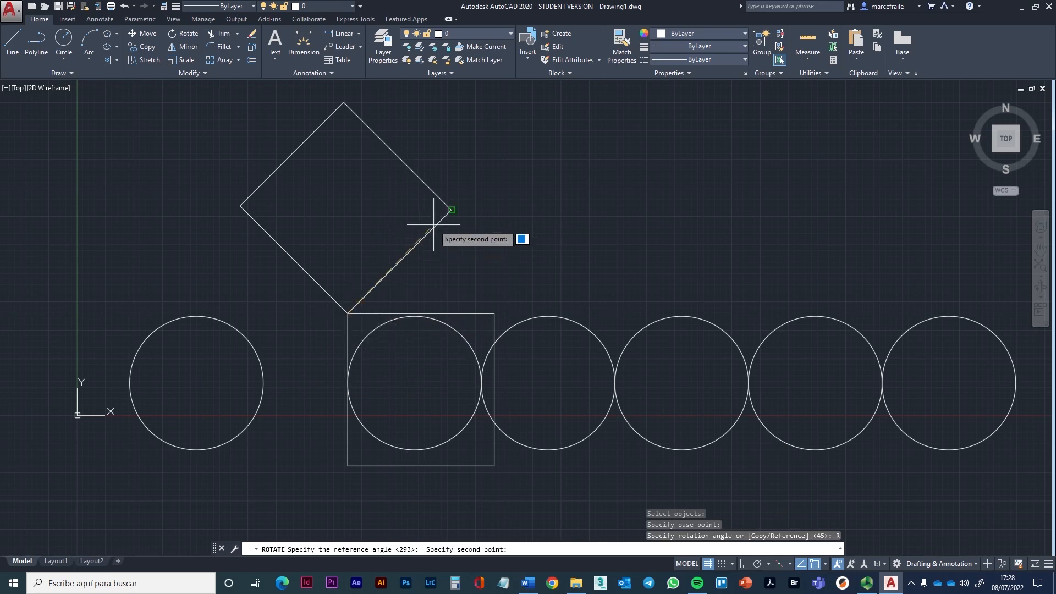
pyautogui.click(452, 210)
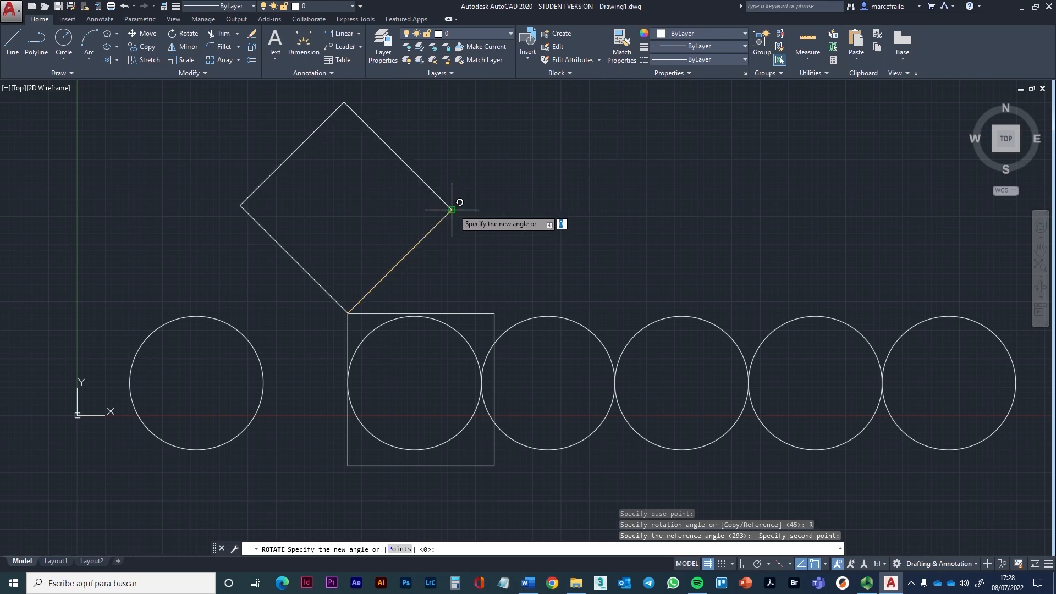
pyautogui.click(495, 313)
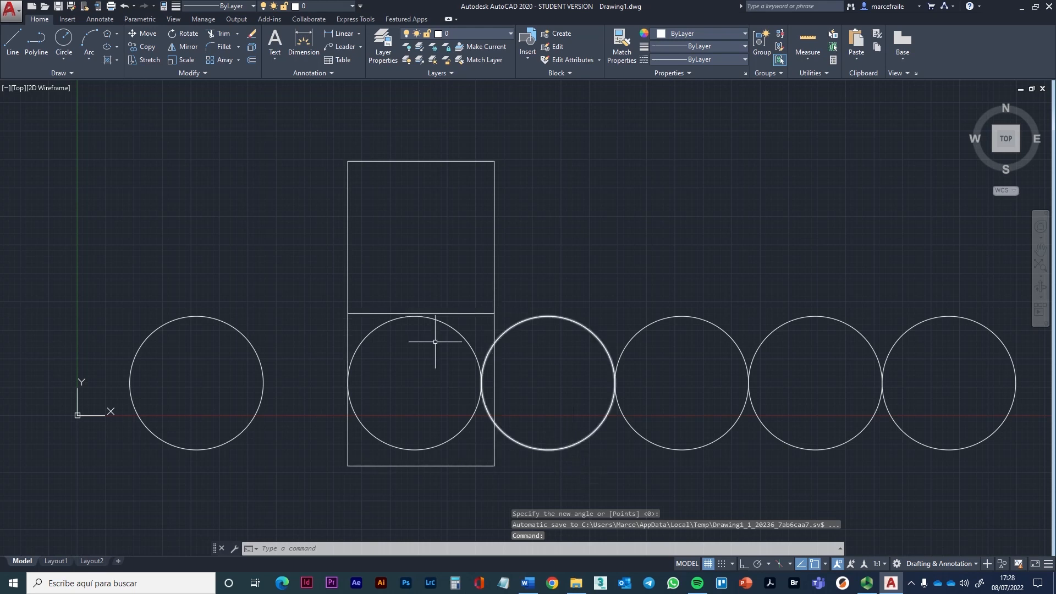
pyautogui.scroll(5, 432, 306)
pyautogui.scroll(-5, 430, 312)
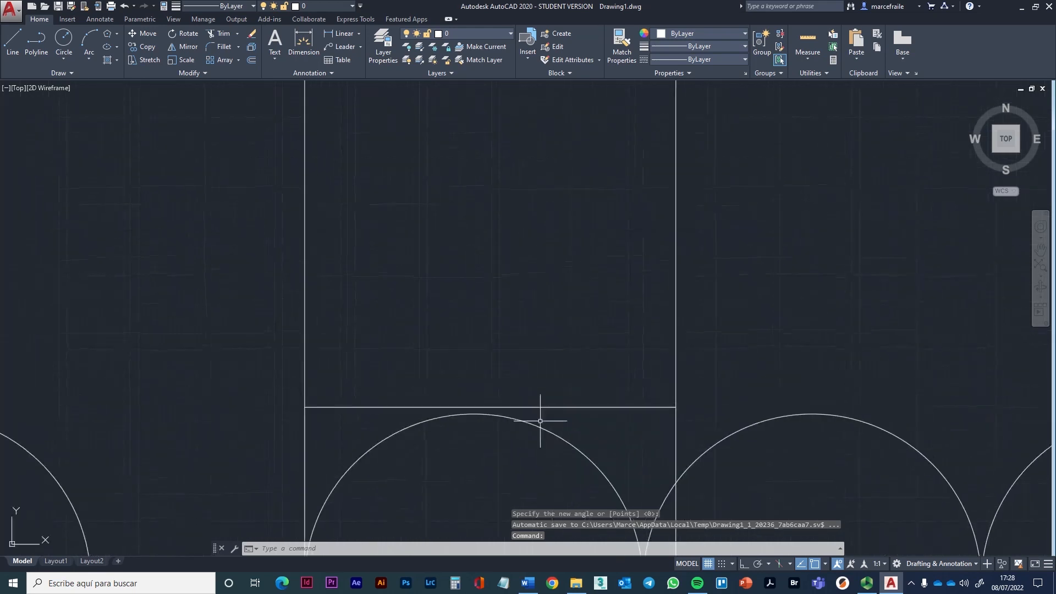
pyautogui.moveTo(429, 308); pyautogui.dragTo(278, 313, button='middle')
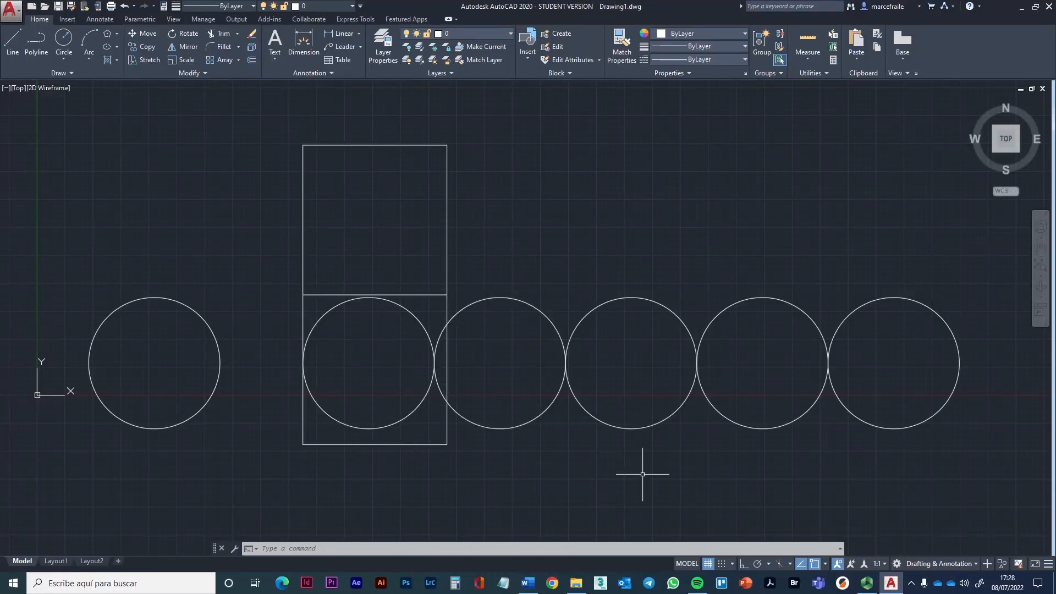
pyautogui.click(179, 61)
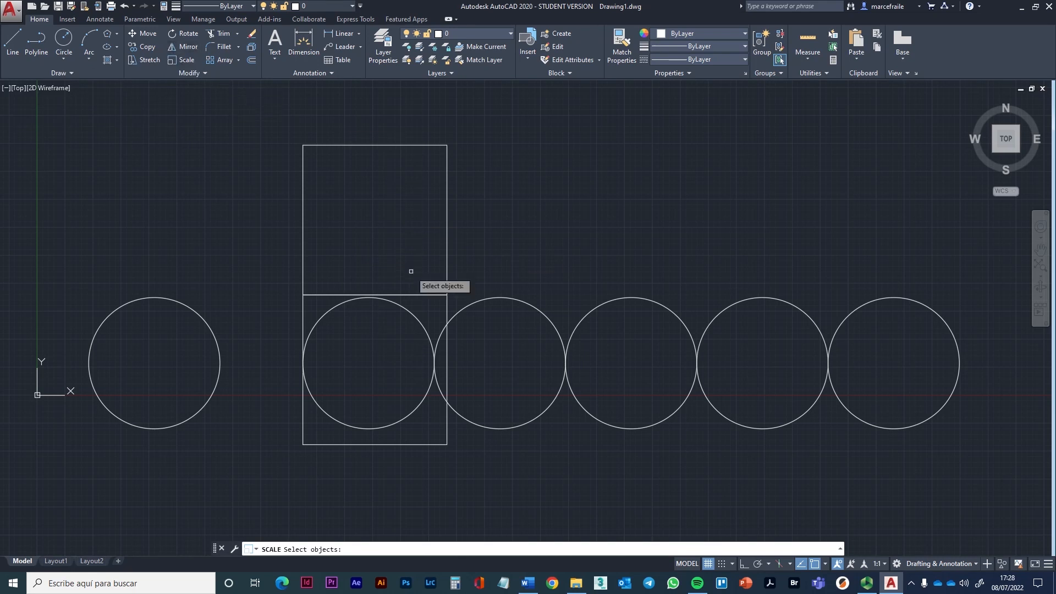
pyautogui.click(424, 329)
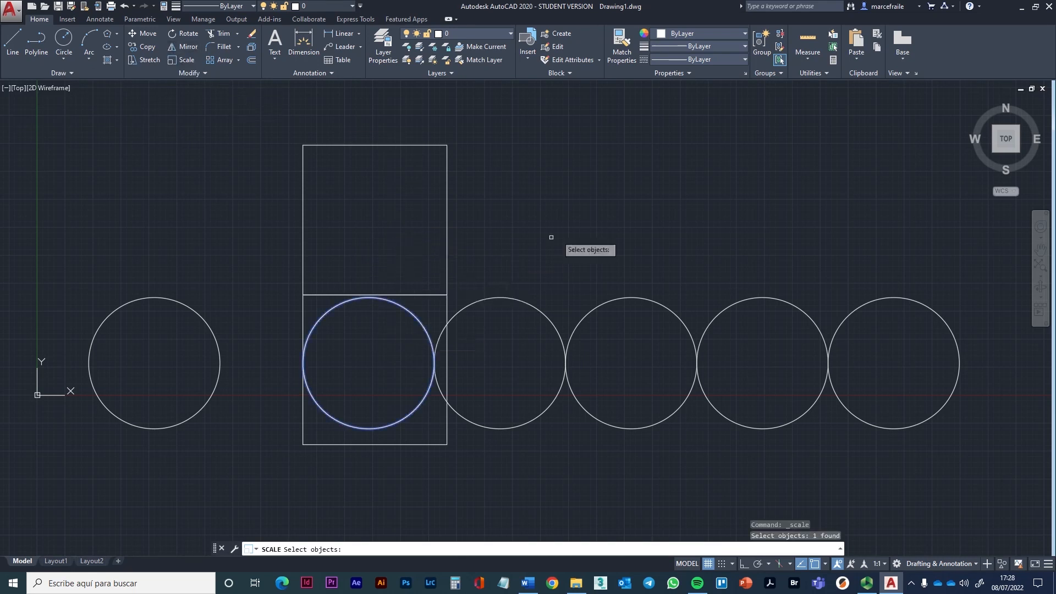
pyautogui.press('Escape')
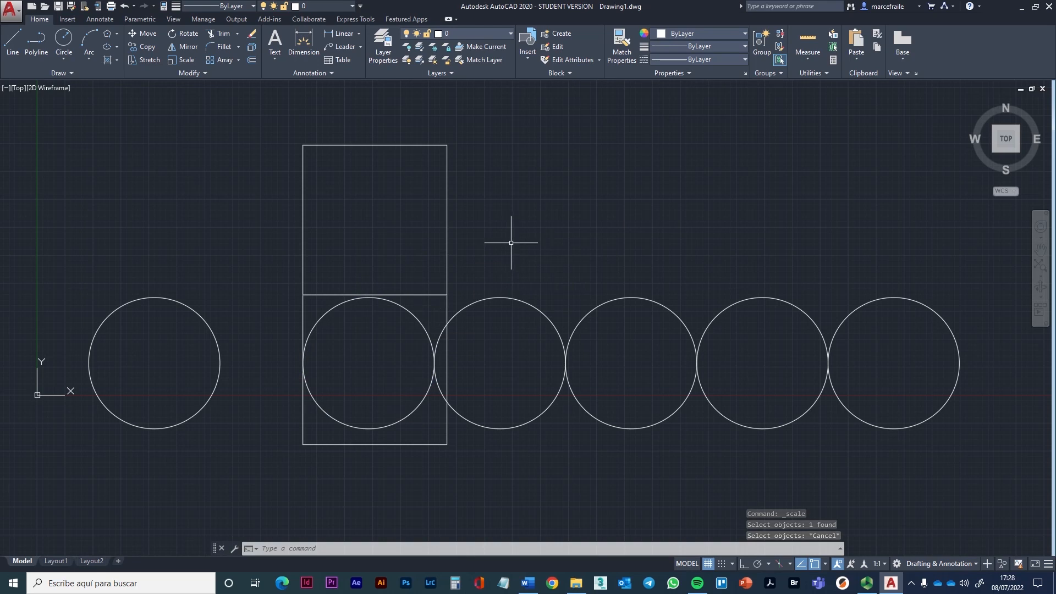
# Examine the command suggestions offered for the letter S, then dismiss them without starting a command
pyautogui.write('S')
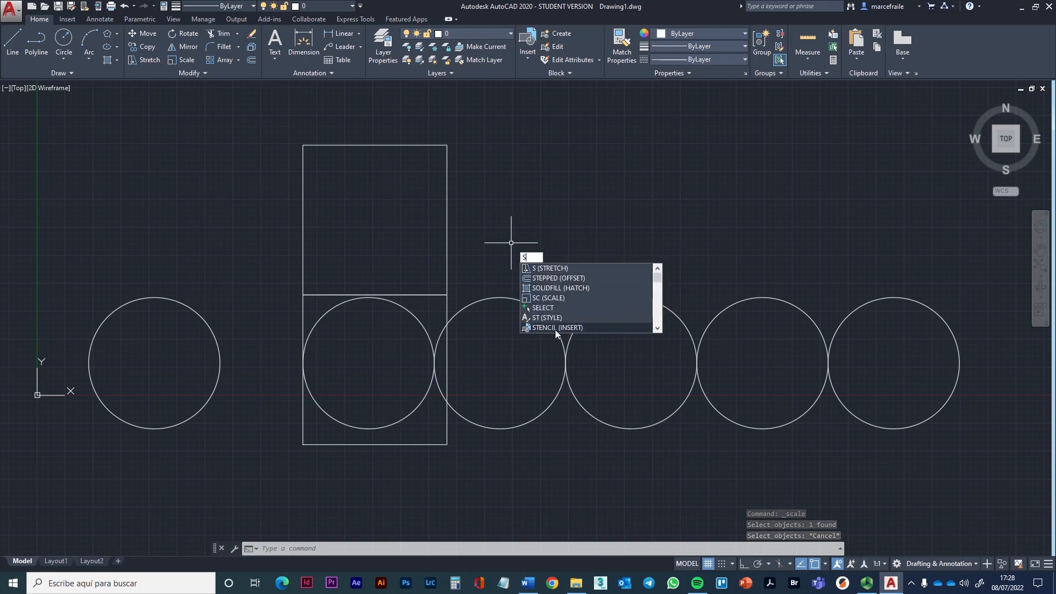
pyautogui.scroll(-2, 573, 310)
pyautogui.scroll(-2, 586, 315)
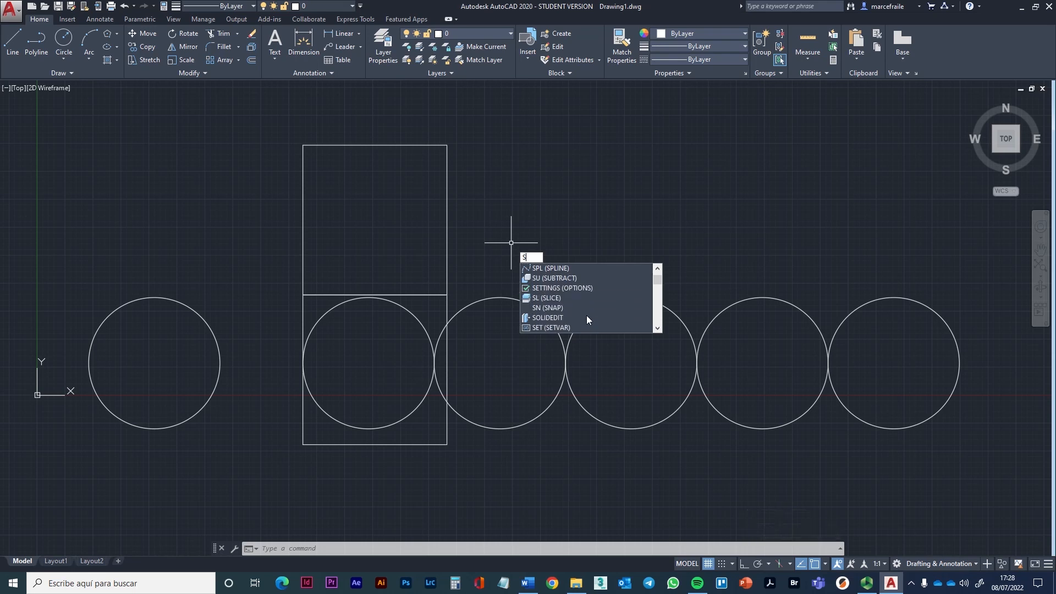
pyautogui.scroll(-1, 579, 312)
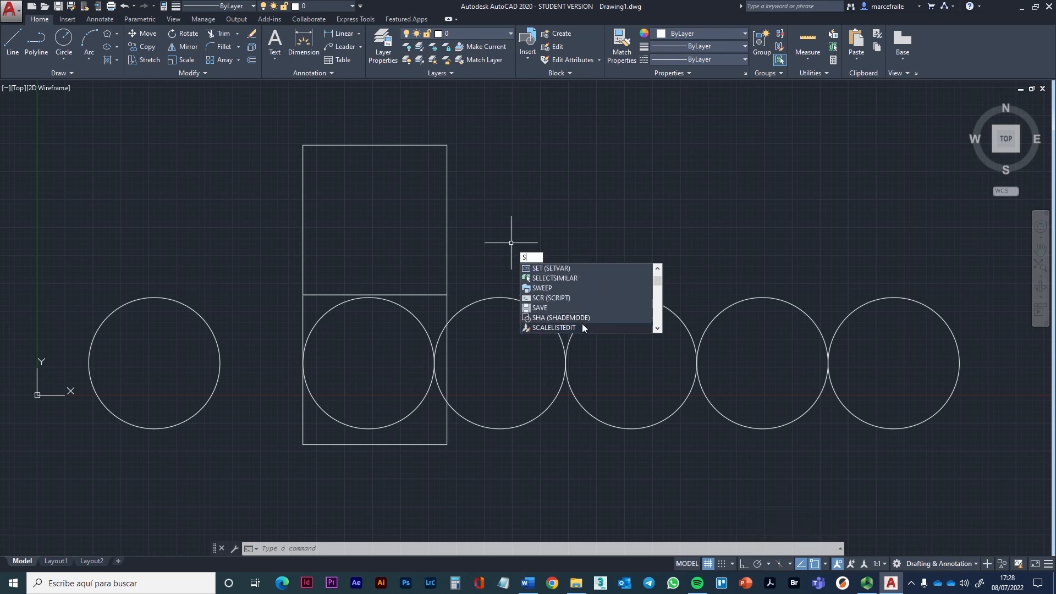
pyautogui.scroll(-3, 577, 321)
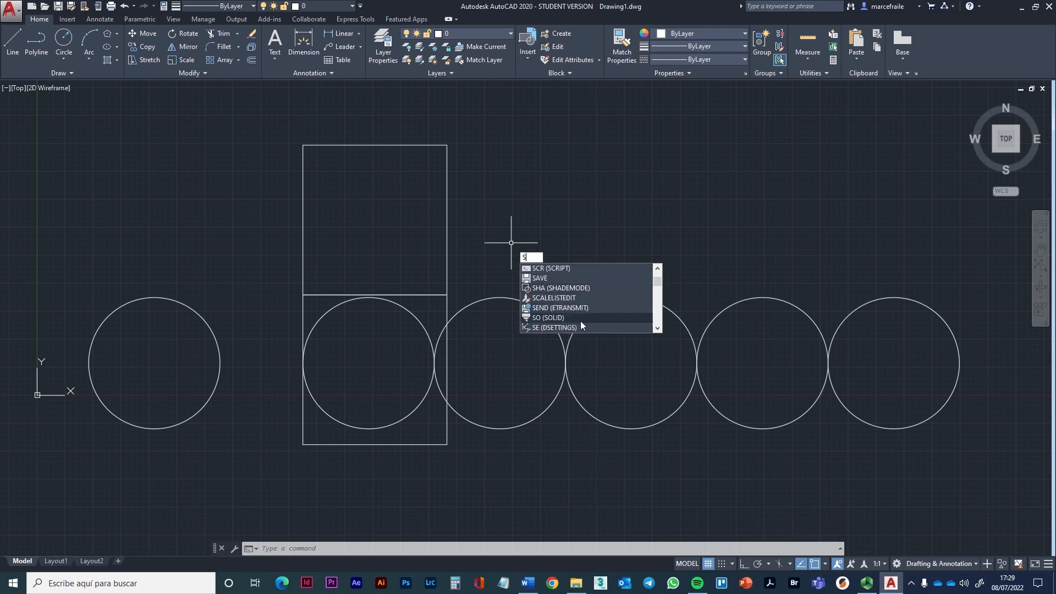
pyautogui.scroll(-3, 564, 319)
pyautogui.scroll(3, 564, 319)
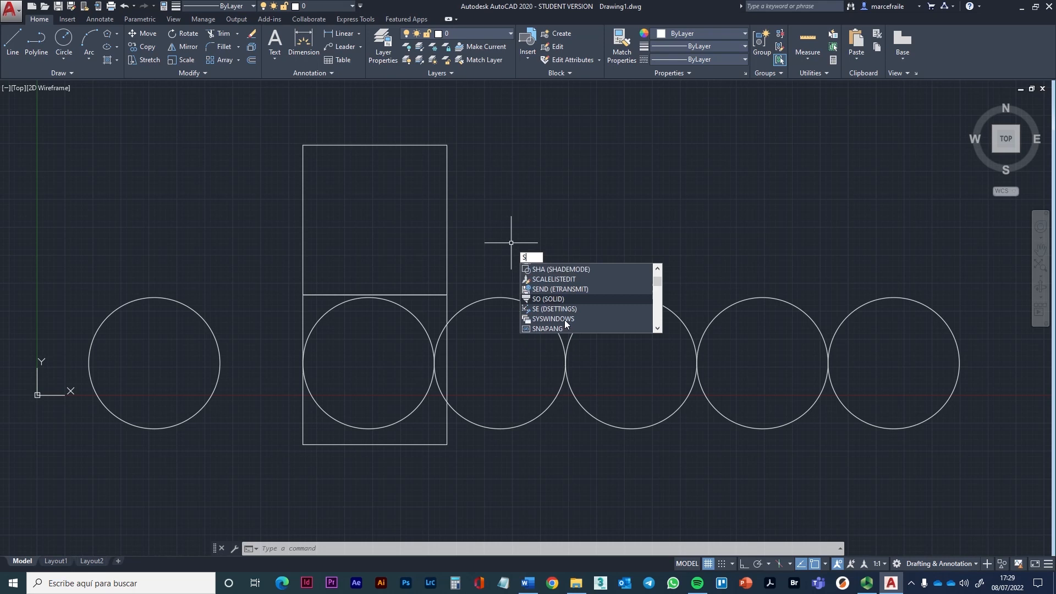
pyautogui.scroll(-6, 574, 304)
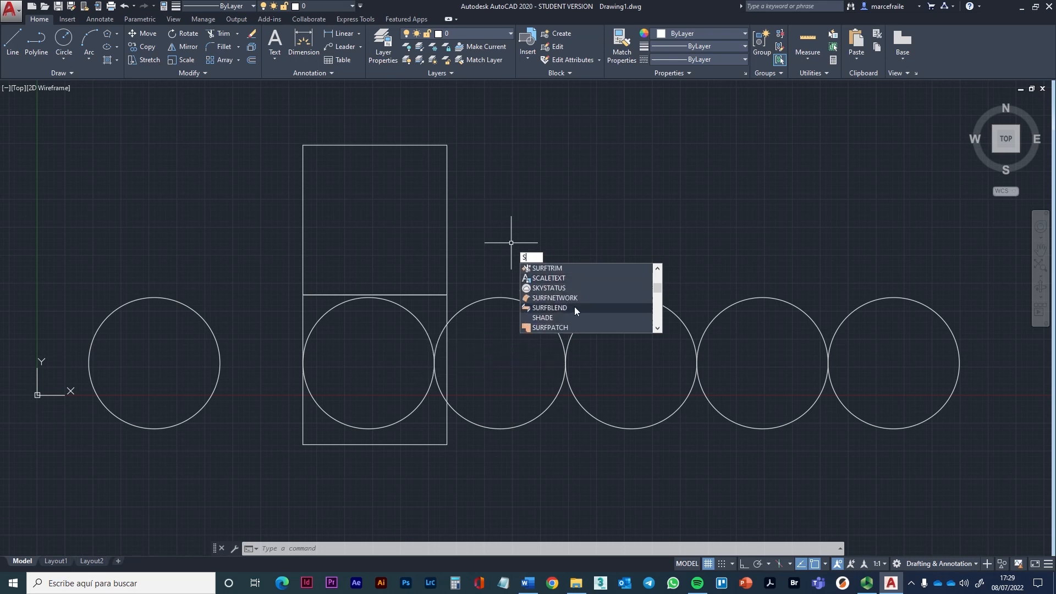
pyautogui.scroll(-5, 573, 306)
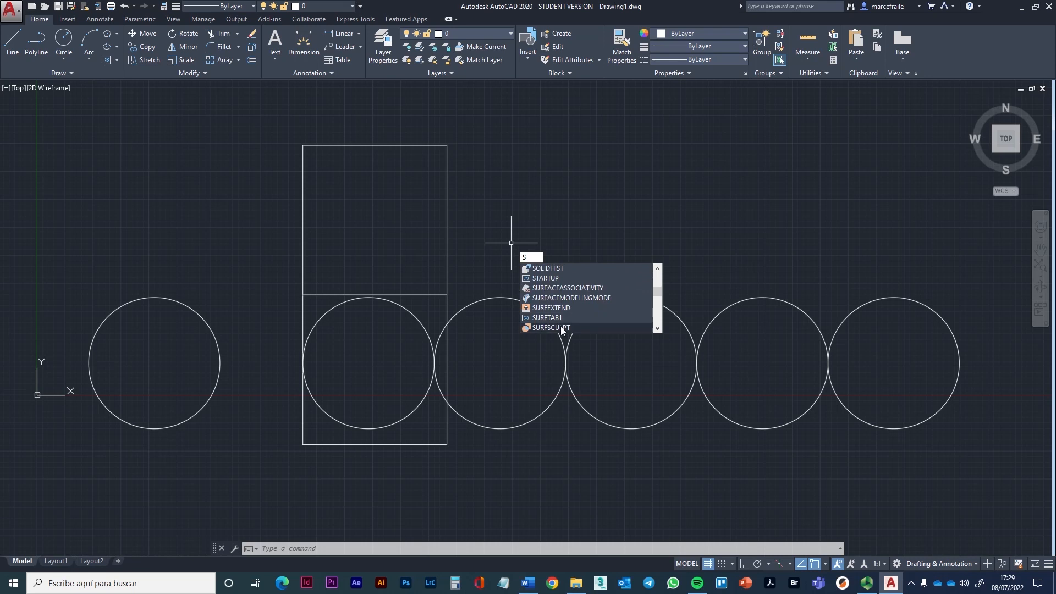
pyautogui.scroll(-5, 566, 317)
pyautogui.scroll(-3, 556, 305)
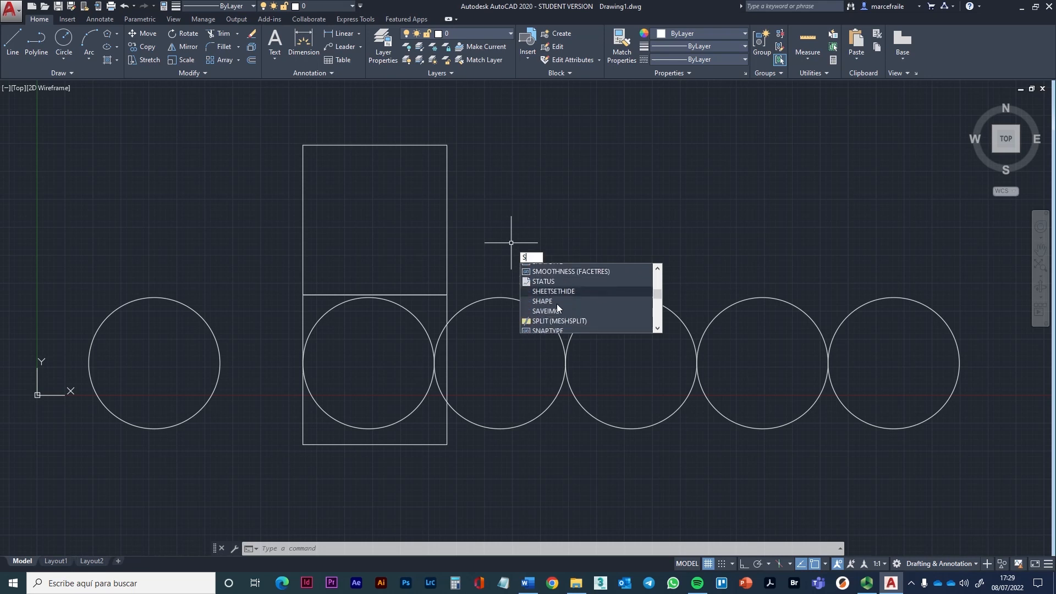
pyautogui.scroll(-2, 594, 338)
pyautogui.scroll(5, 561, 308)
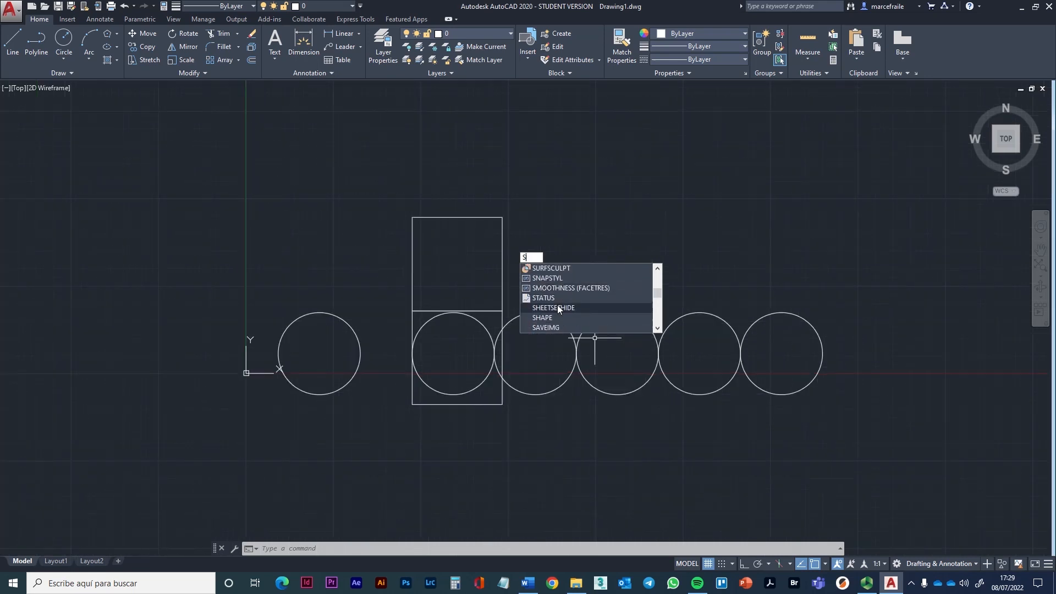
pyautogui.scroll(-4, 566, 291)
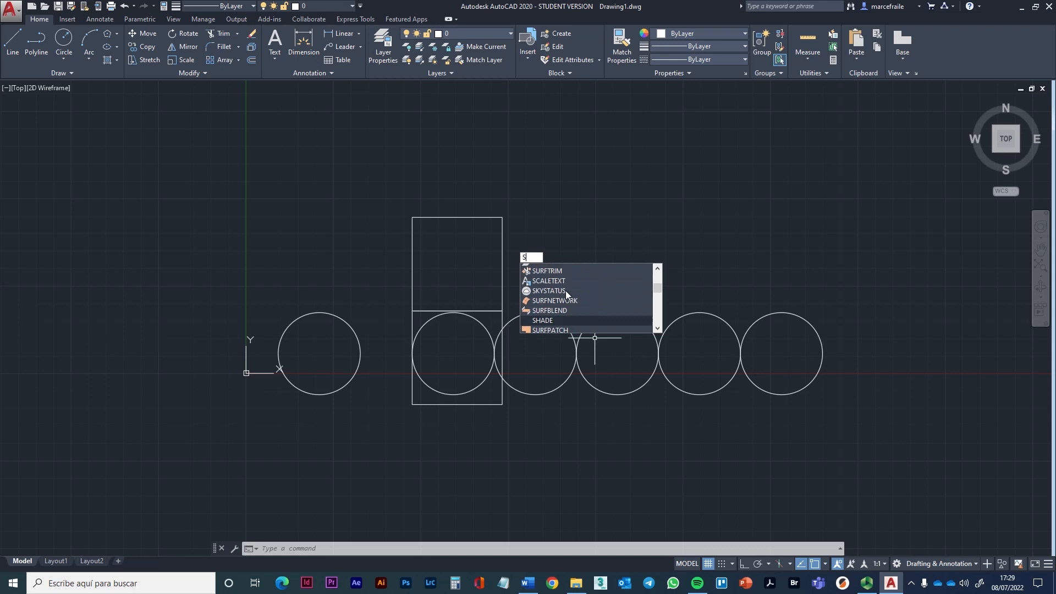
pyautogui.press('Escape')
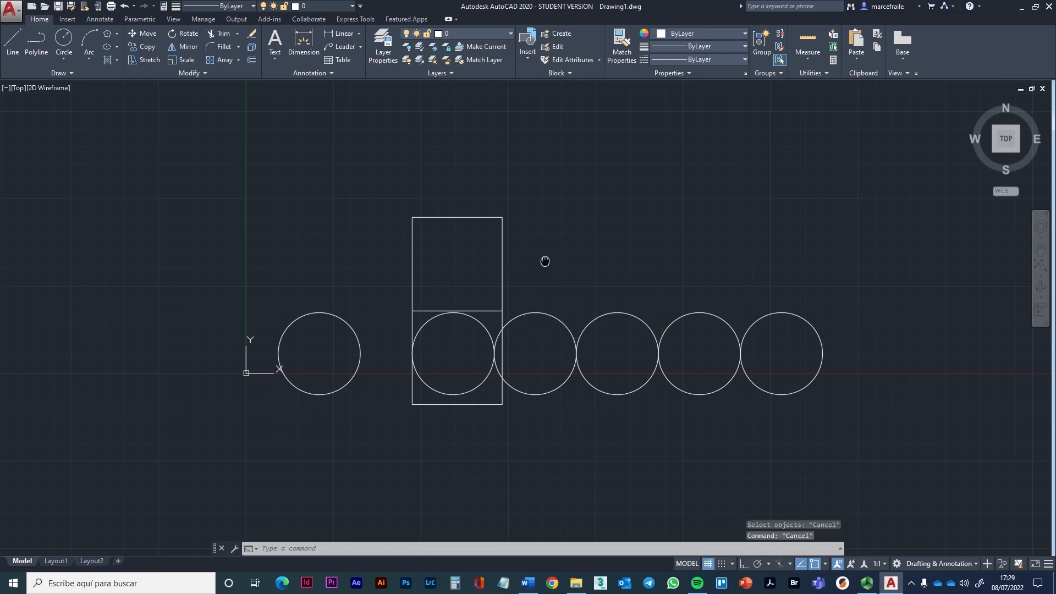
# Scale the circle inside the original rectangle by a factor of 4, using its bottom quadrant as the base point
pyautogui.moveTo(544, 261); pyautogui.dragTo(557, 232, button='middle')
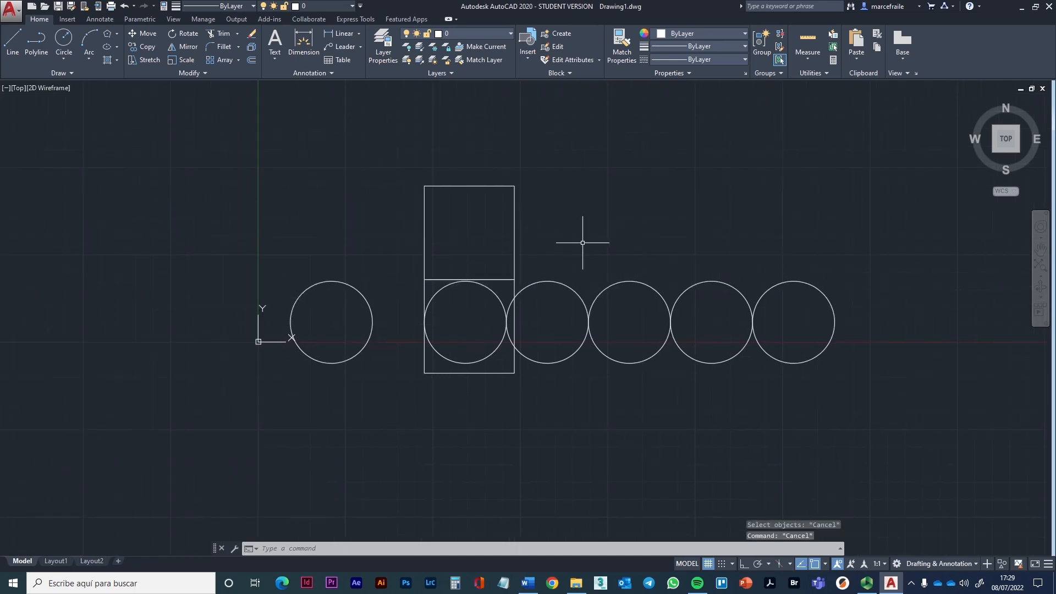
pyautogui.write('S')
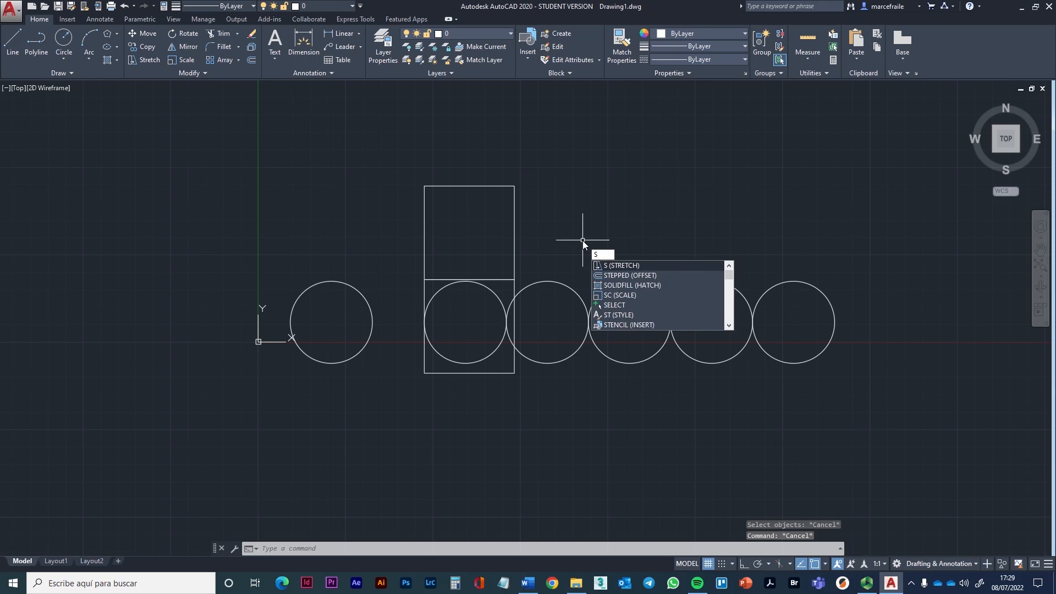
pyautogui.write('x')
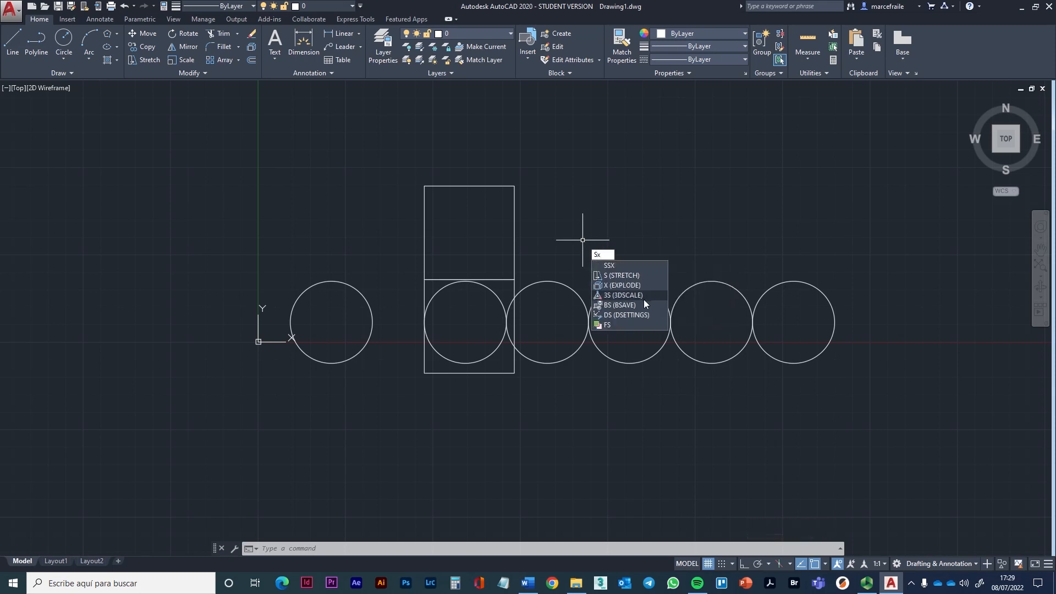
pyautogui.press('BackSpace')
pyautogui.write('C')
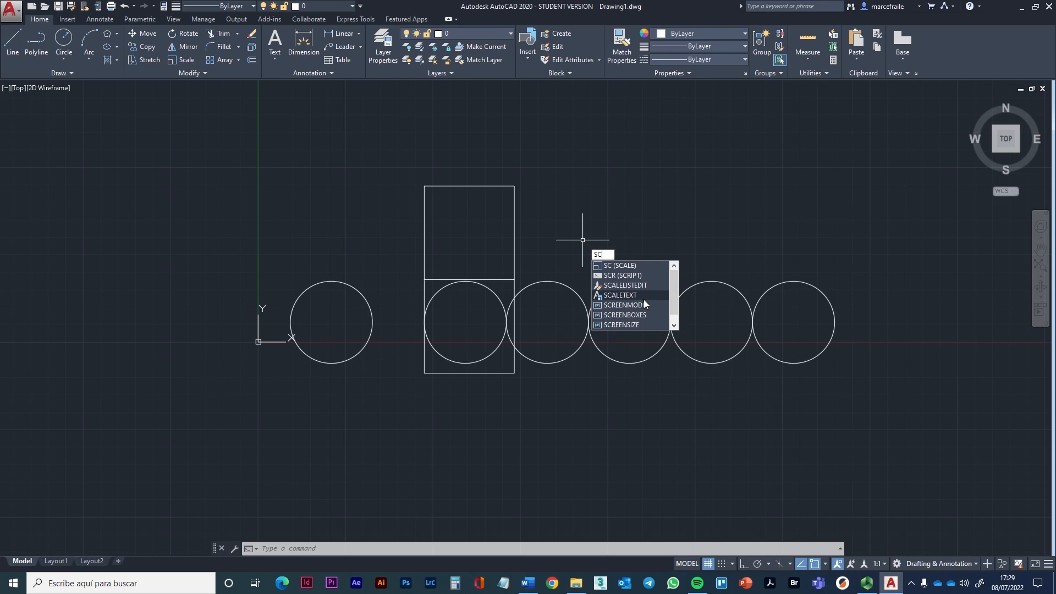
pyautogui.click(628, 265)
pyautogui.scroll(4, 531, 269)
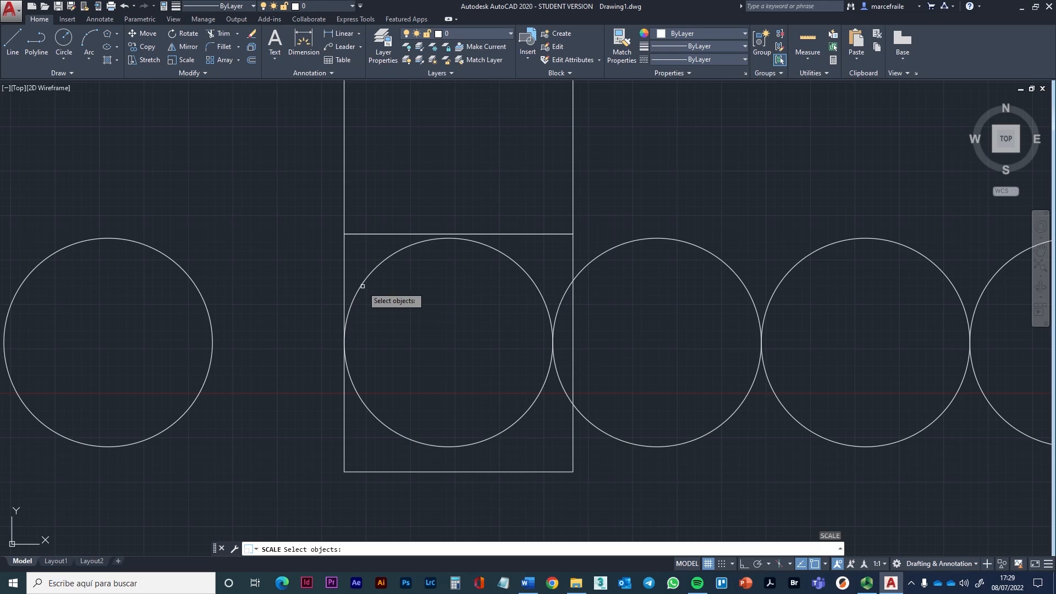
pyautogui.click(360, 284)
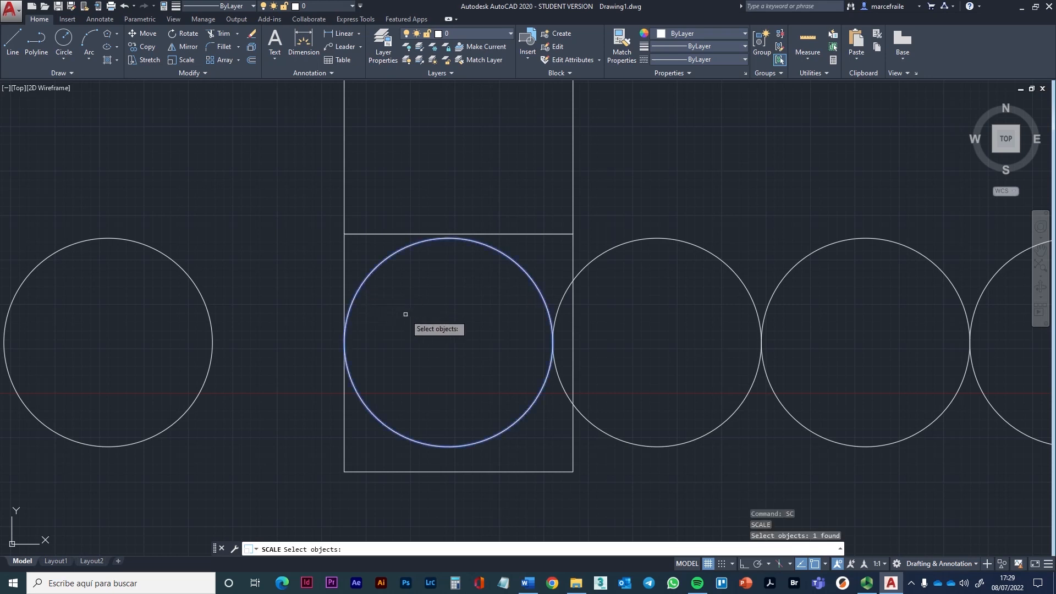
pyautogui.press('Return')
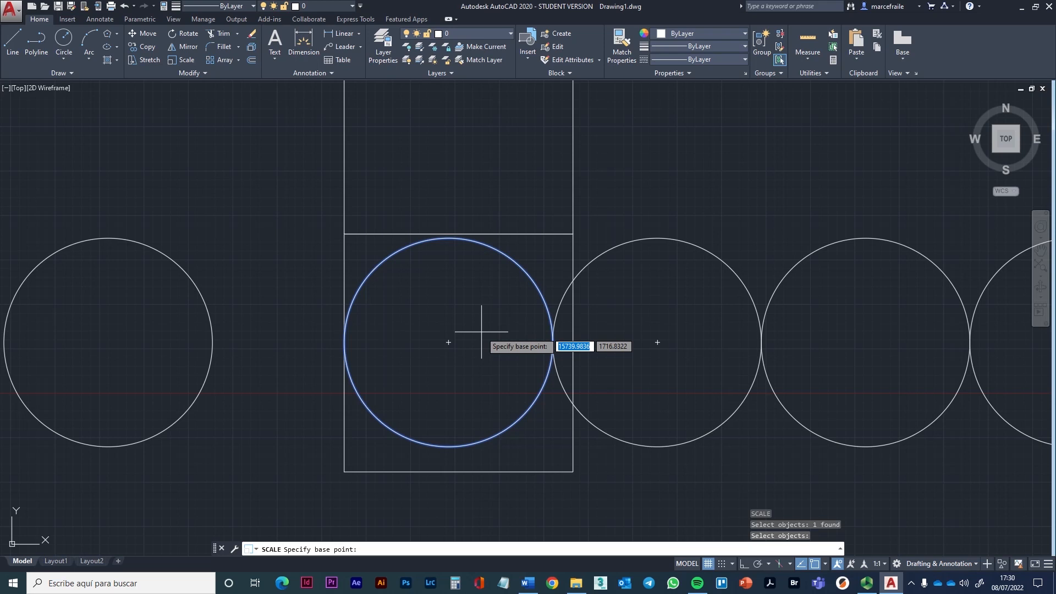
pyautogui.click(448, 446)
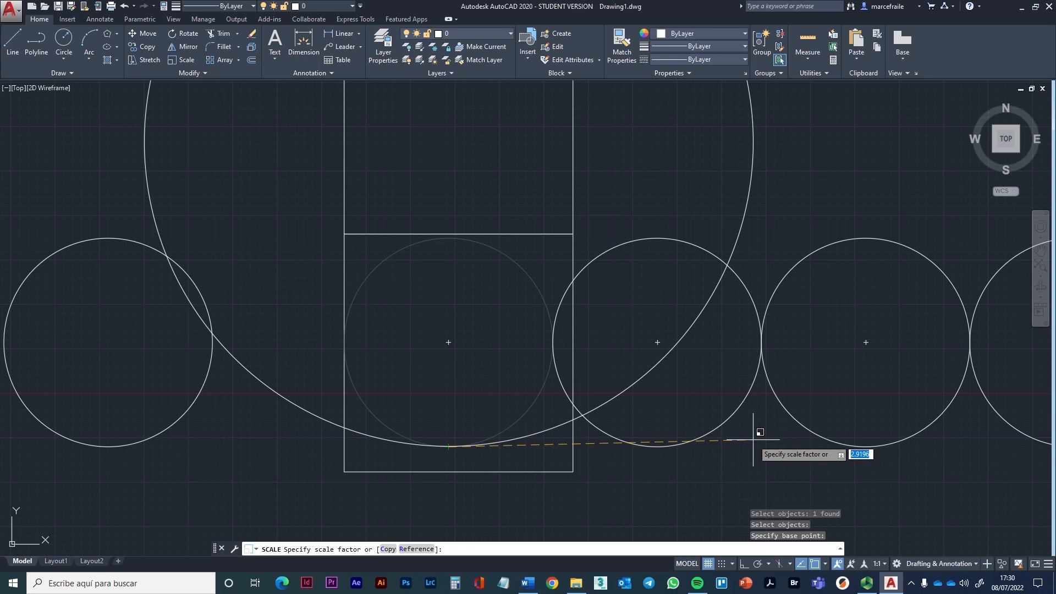
pyautogui.press('Return')
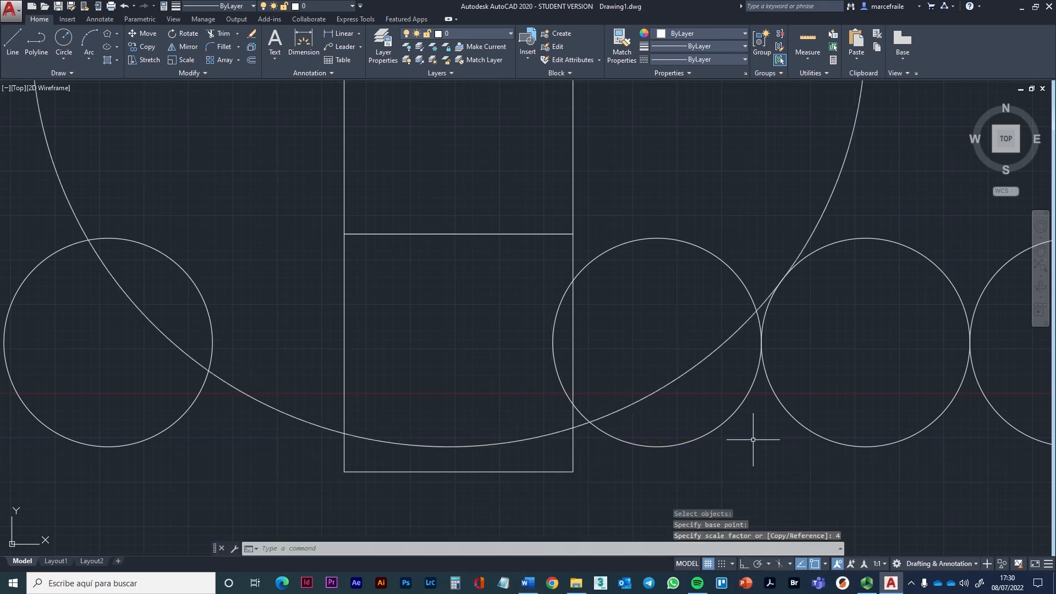
# Move the large circle by its bottom quadrant onto the bottom quadrant of the first circle in the row of four
pyautogui.scroll(-6, 715, 462)
pyautogui.moveTo(696, 475); pyautogui.dragTo(555, 464, button='middle')
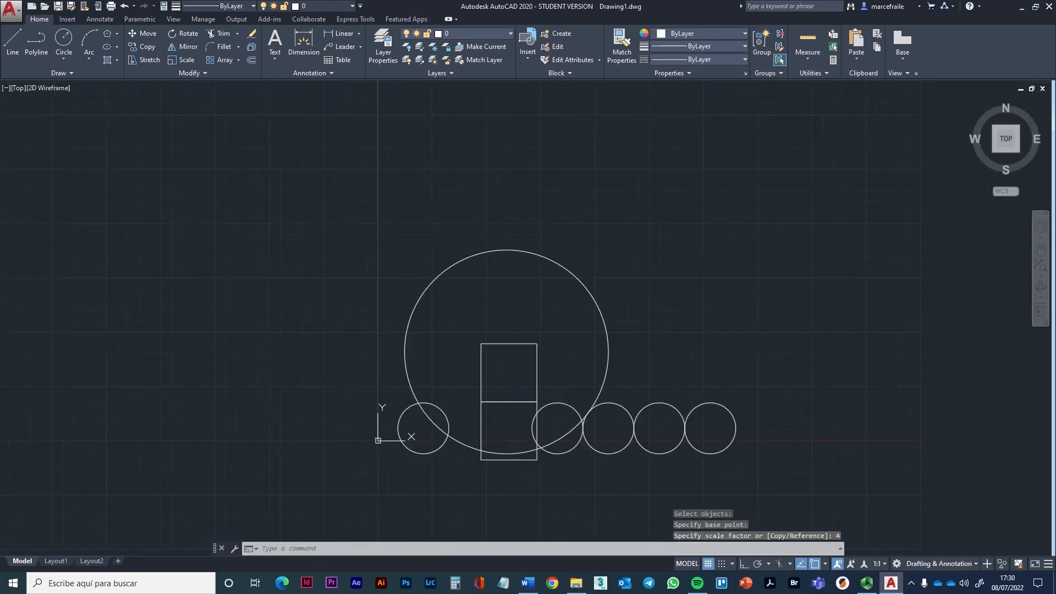
pyautogui.scroll(4, 511, 435)
pyautogui.write('M')
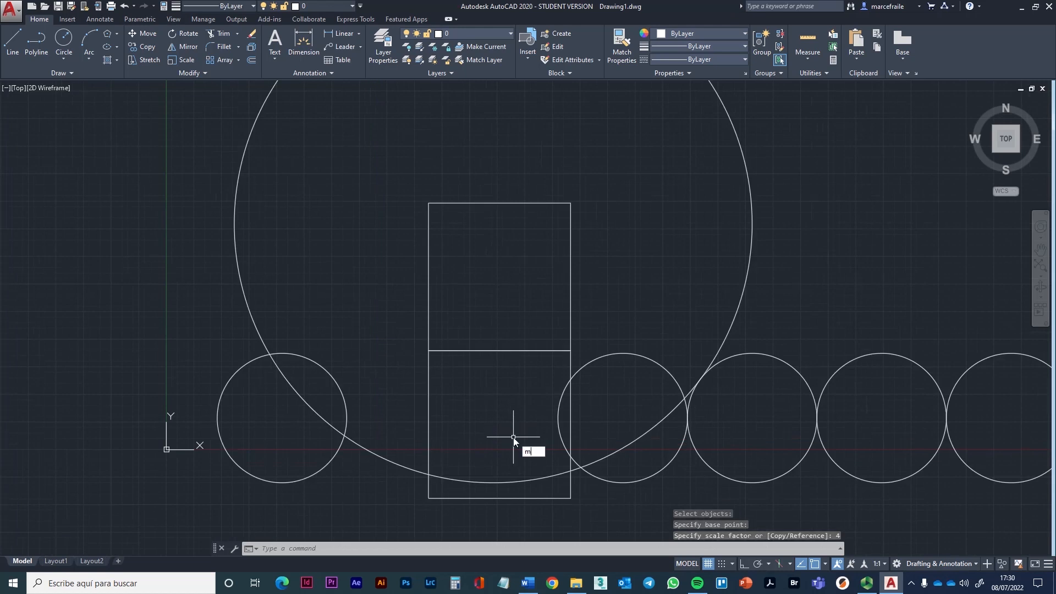
pyautogui.press('Return')
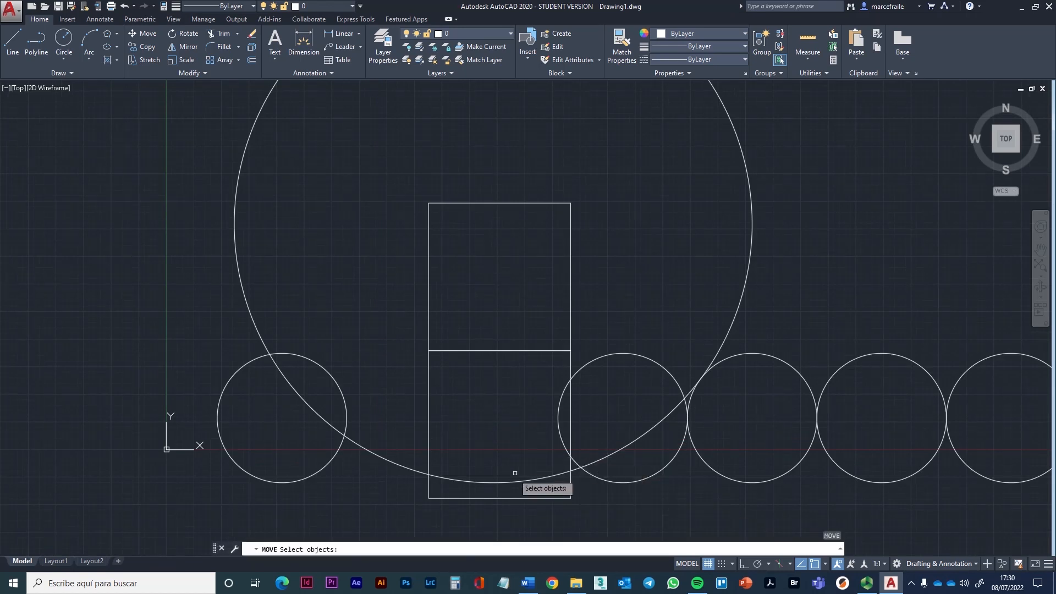
pyautogui.click(490, 485)
pyautogui.click(489, 485)
pyautogui.click(484, 482)
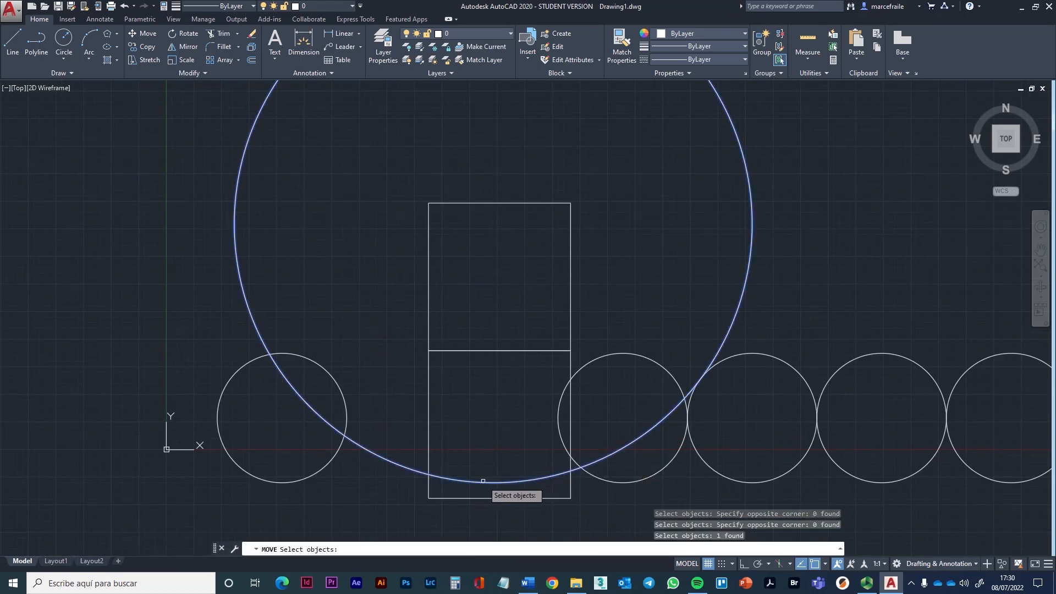
pyautogui.click(489, 480)
pyautogui.press('Return')
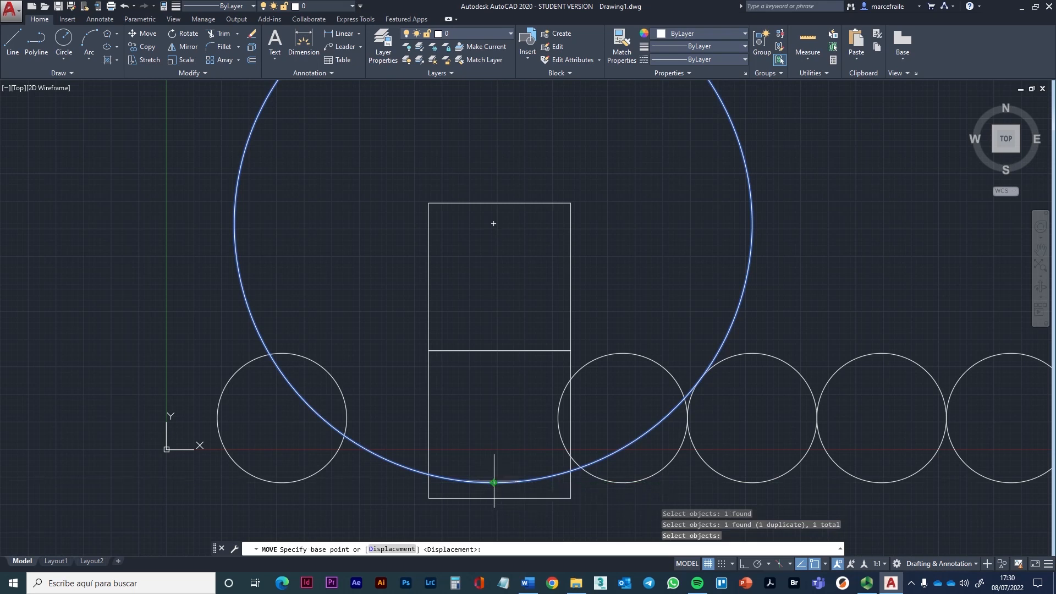
pyautogui.click(493, 482)
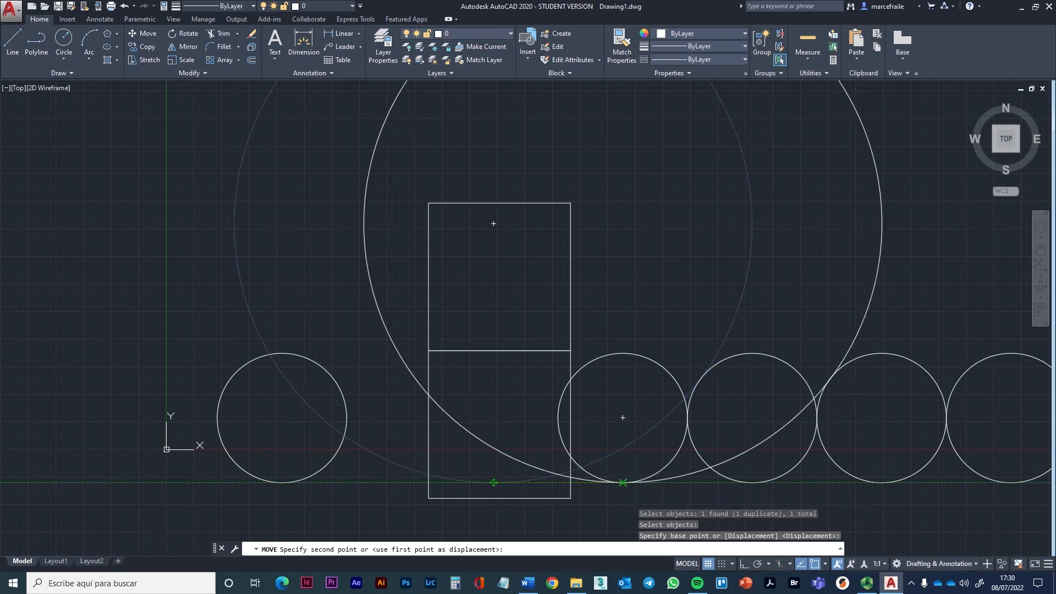
pyautogui.click(623, 482)
# Move the second circle of the row by its bottom quadrant onto the first circle's top quadrant
pyautogui.moveTo(584, 464); pyautogui.dragTo(495, 473, button='middle')
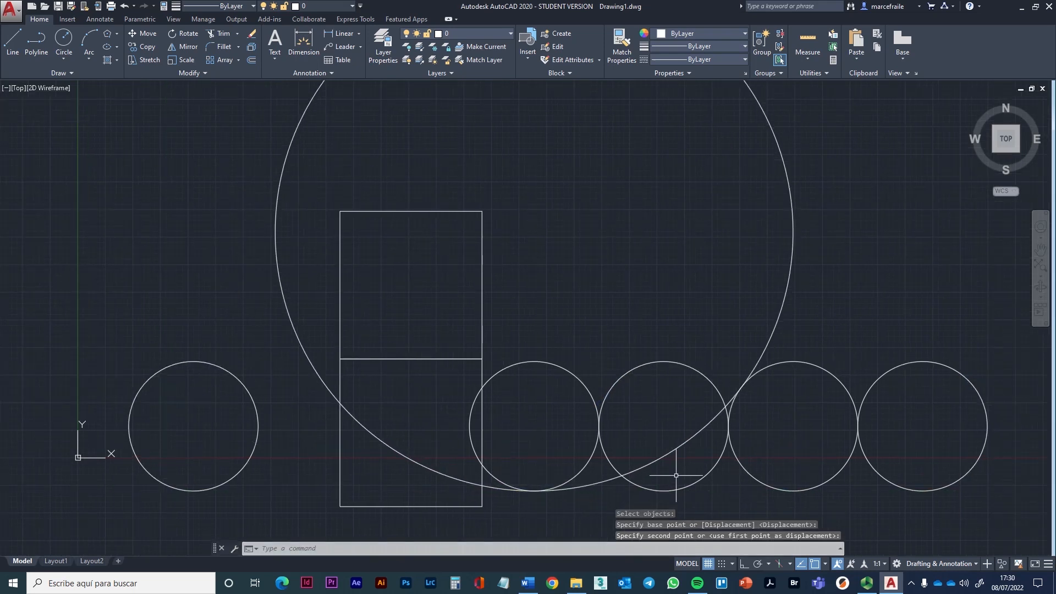
pyautogui.press('Return')
pyautogui.click(668, 489)
pyautogui.press('Return')
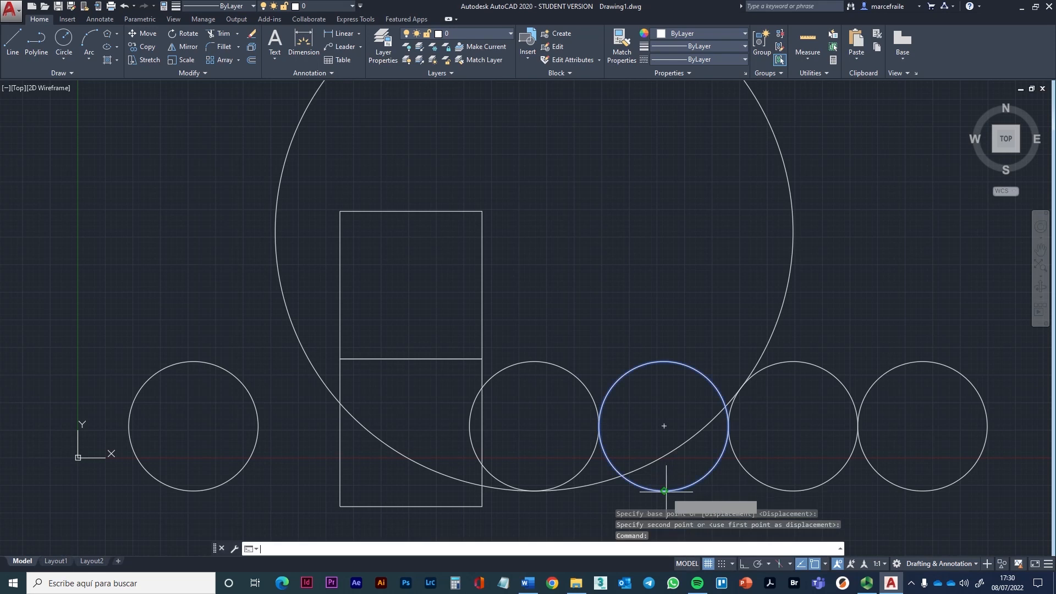
pyautogui.click(666, 489)
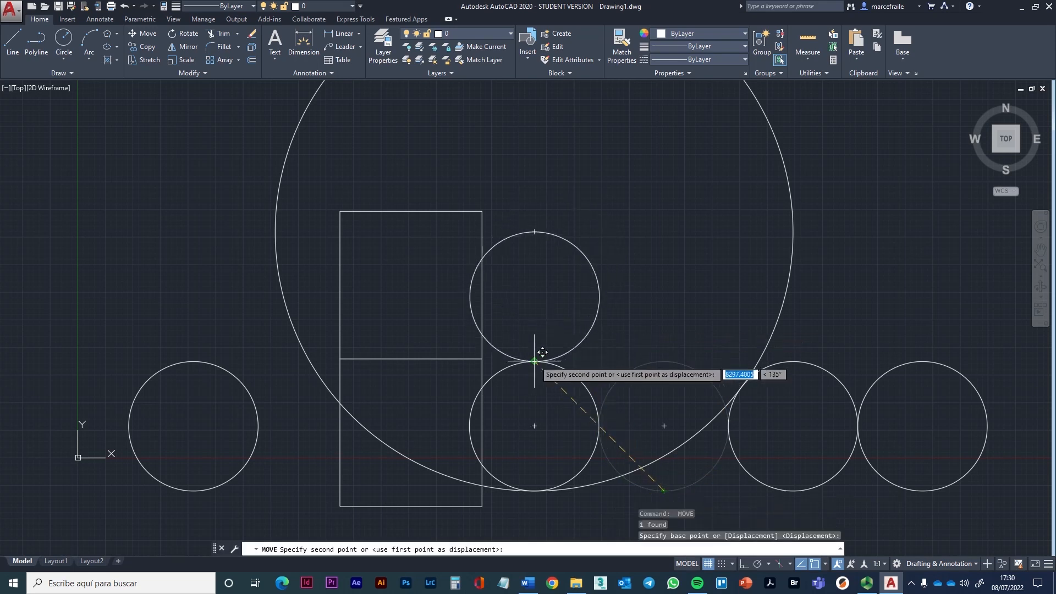
pyautogui.click(534, 361)
# Move the third circle of the row by its bottom quadrant onto the top quadrant of the two stacked circles
pyautogui.click(805, 493)
pyautogui.press('Return')
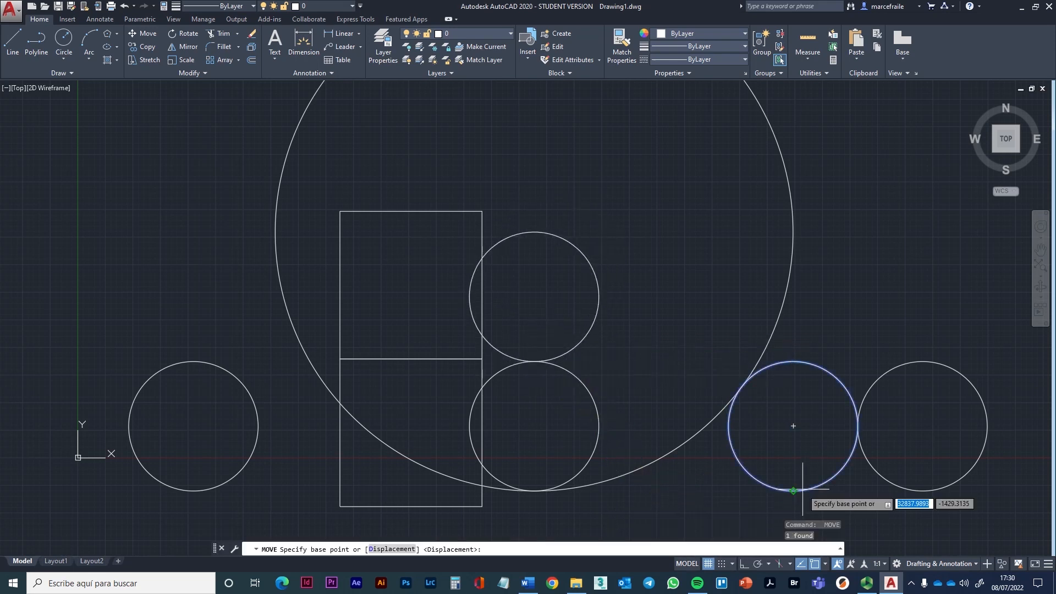
pyautogui.click(793, 491)
pyautogui.click(534, 232)
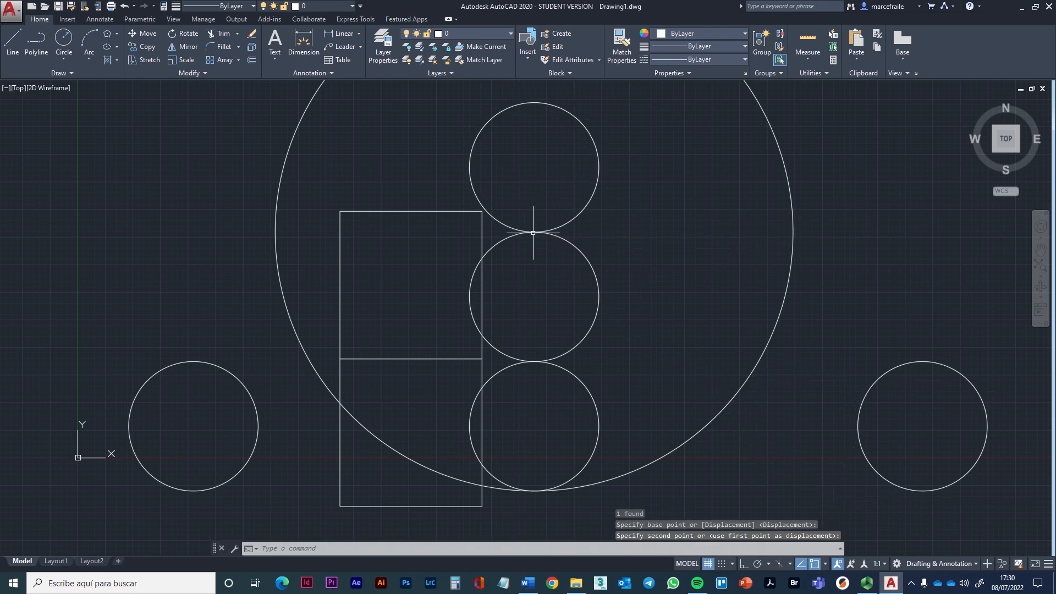
# Move the remaining circle at the row's right end by its bottom quadrant onto the top quadrant of the three-circle stack
pyautogui.moveTo(700, 393); pyautogui.dragTo(707, 459, button='middle')
pyautogui.press('Return')
pyautogui.moveTo(921, 489); pyautogui.dragTo(873, 450, button='middle')
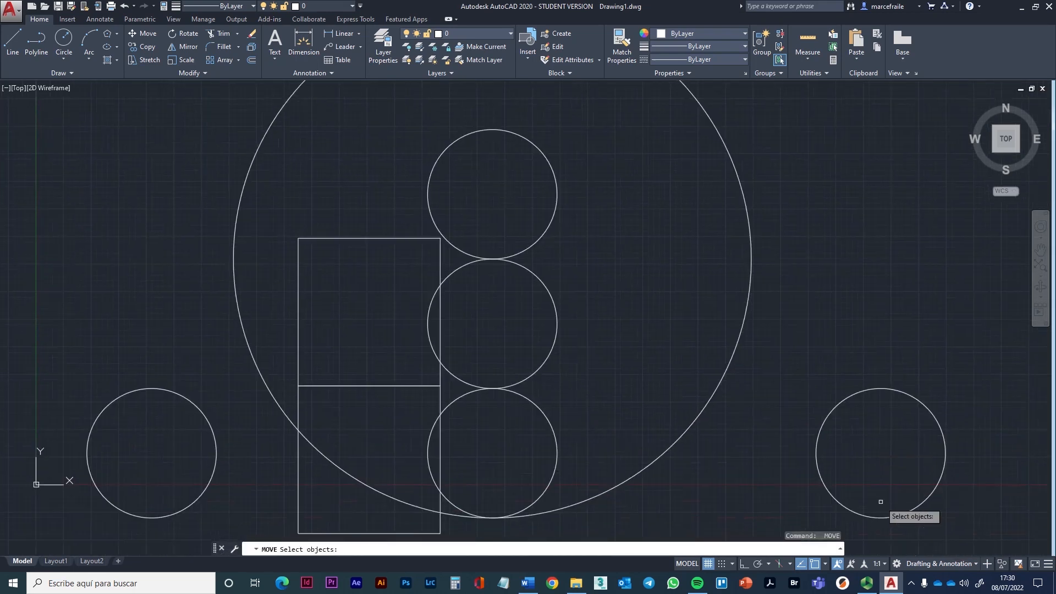
pyautogui.click(878, 515)
pyautogui.click(878, 516)
pyautogui.click(869, 518)
pyautogui.press('Return')
pyautogui.click(879, 517)
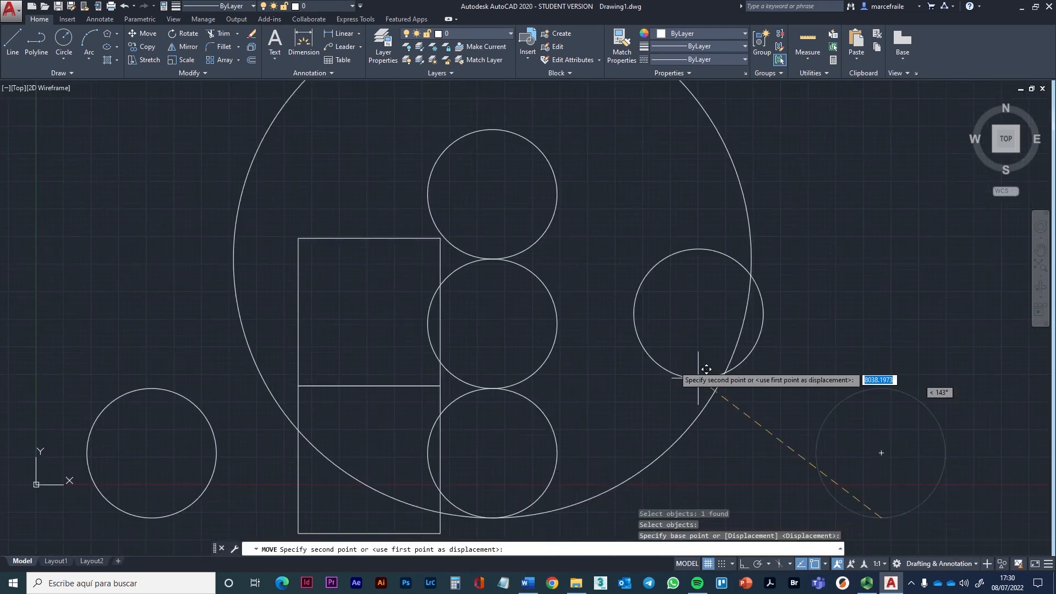
pyautogui.moveTo(523, 310); pyautogui.dragTo(601, 495, button='middle')
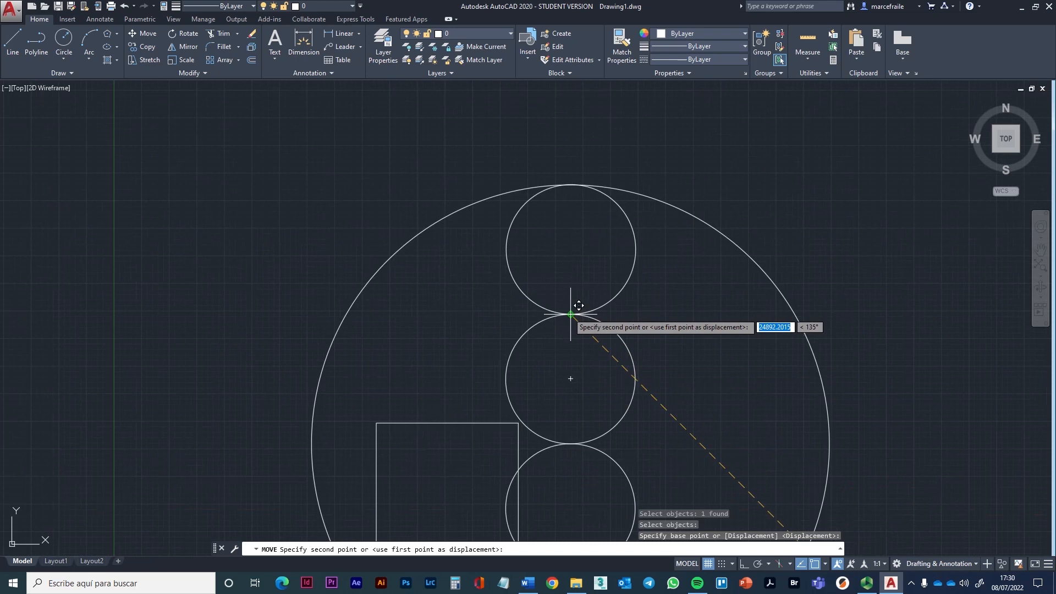
pyautogui.click(569, 308)
# Mirror all the circles and rectangles about a vertical line through the large circle's right quadrant, keeping the source objects
pyautogui.scroll(-4, 736, 439)
pyautogui.moveTo(697, 367); pyautogui.dragTo(592, 305, button='middle')
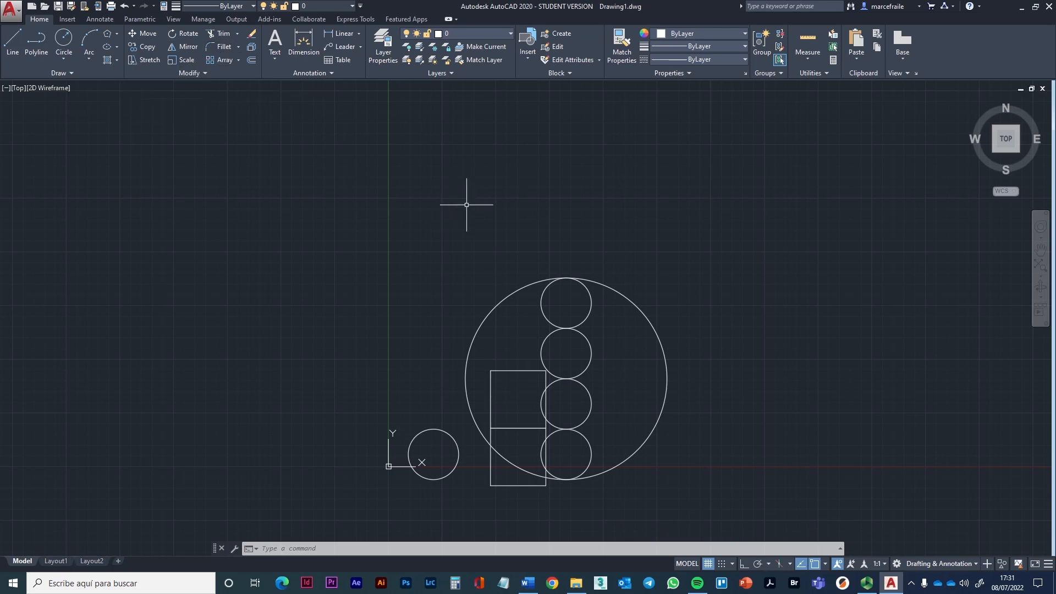
pyautogui.moveTo(497, 234); pyautogui.dragTo(445, 181, button='middle')
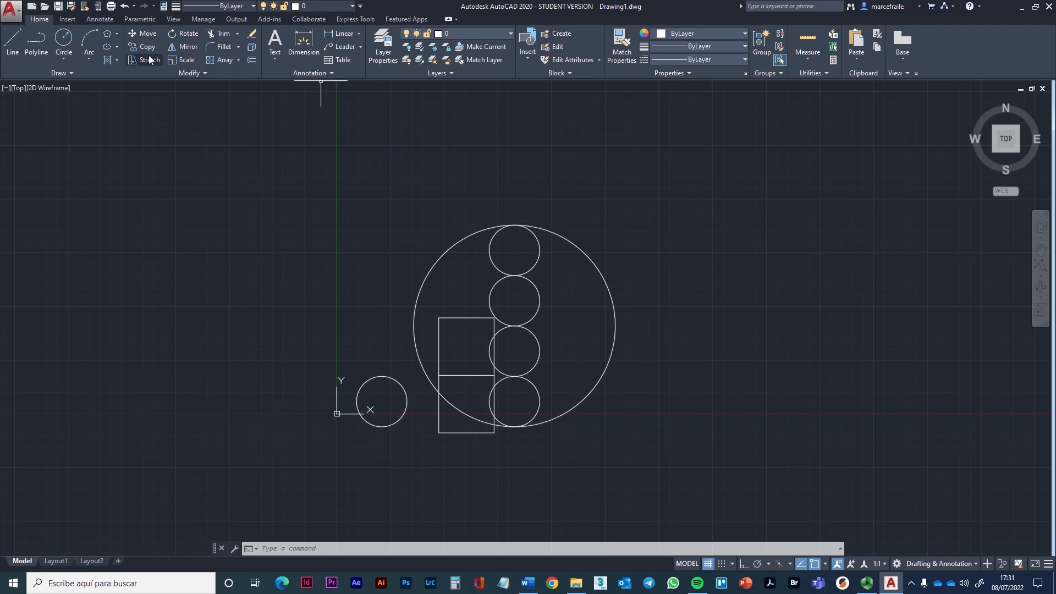
pyautogui.click(181, 48)
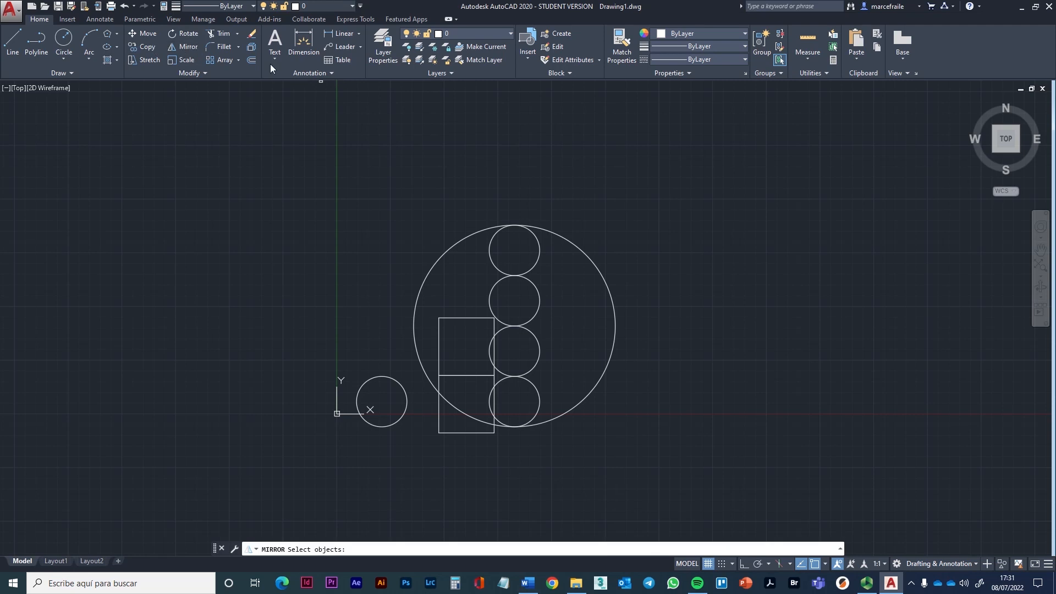
pyautogui.click(637, 477)
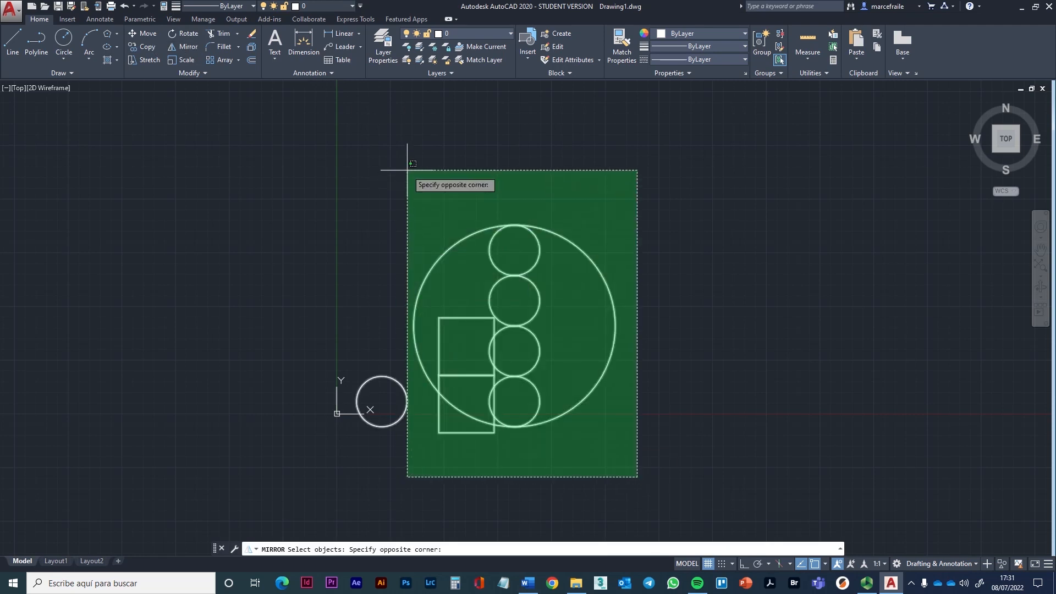
pyautogui.click(406, 169)
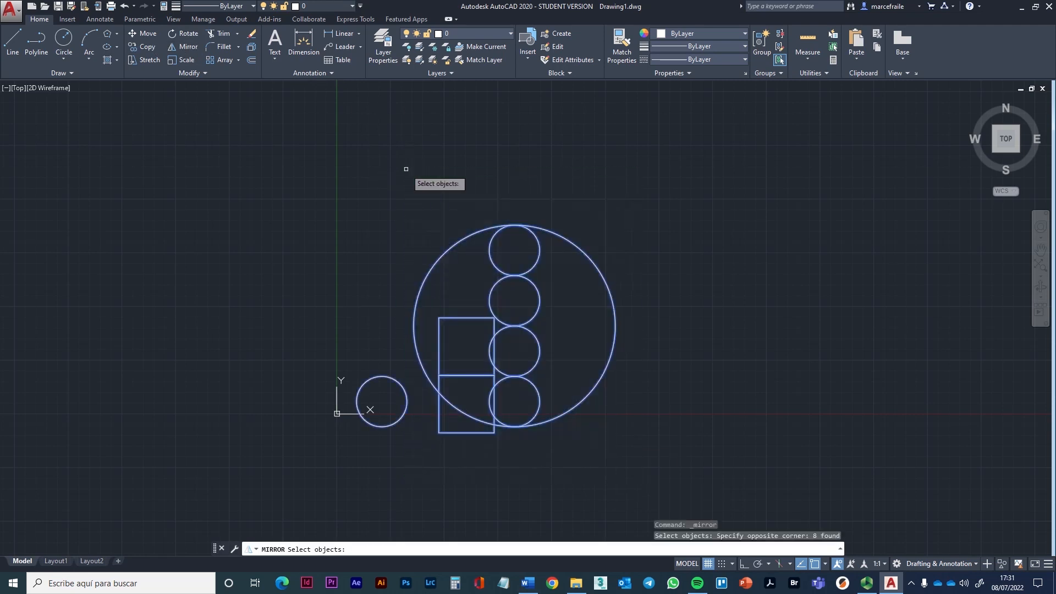
pyautogui.press('Return')
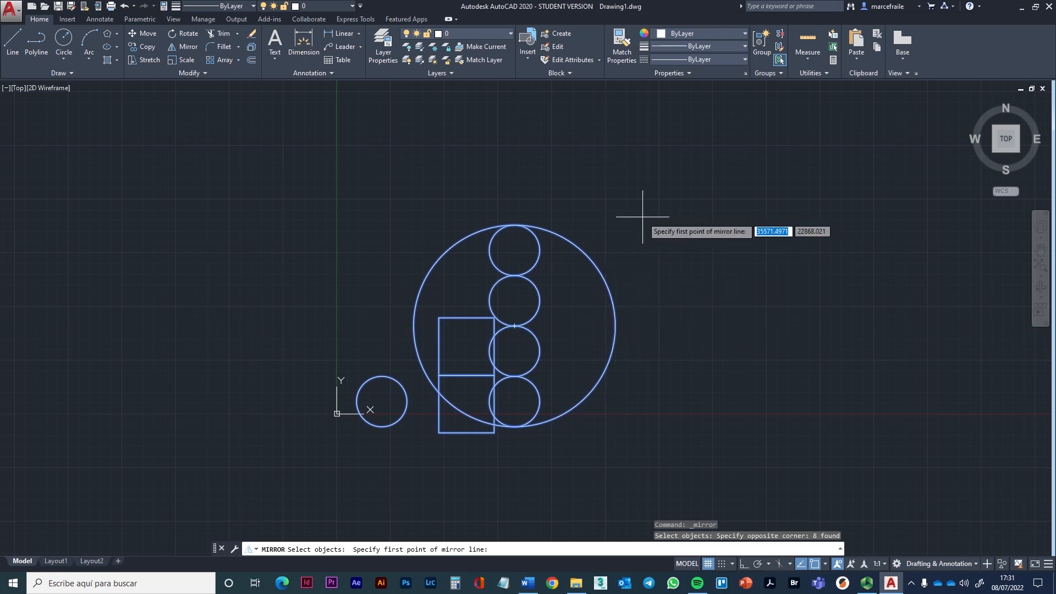
pyautogui.click(615, 326)
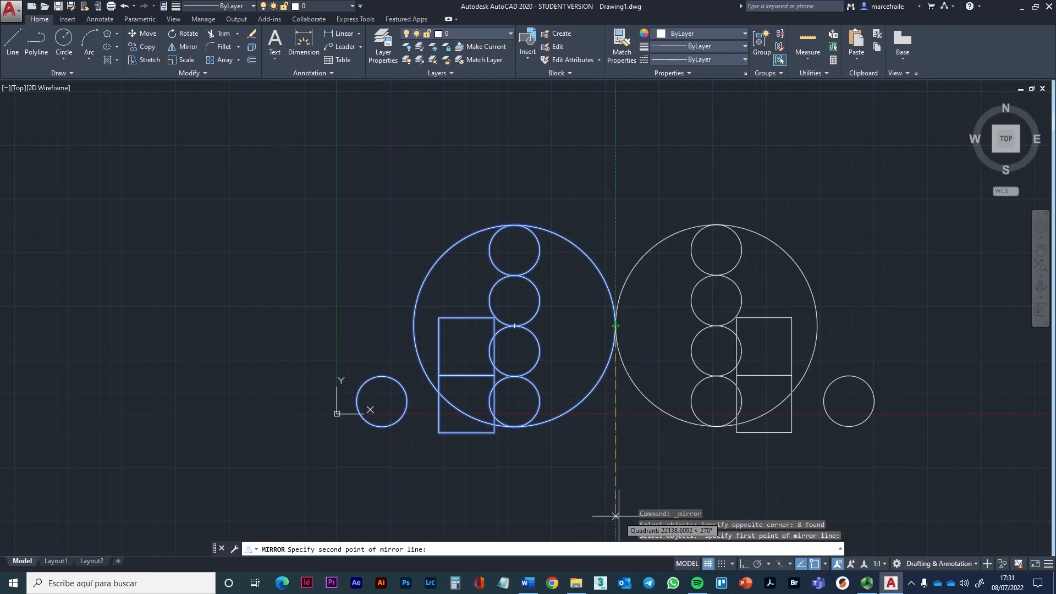
pyautogui.click(615, 516)
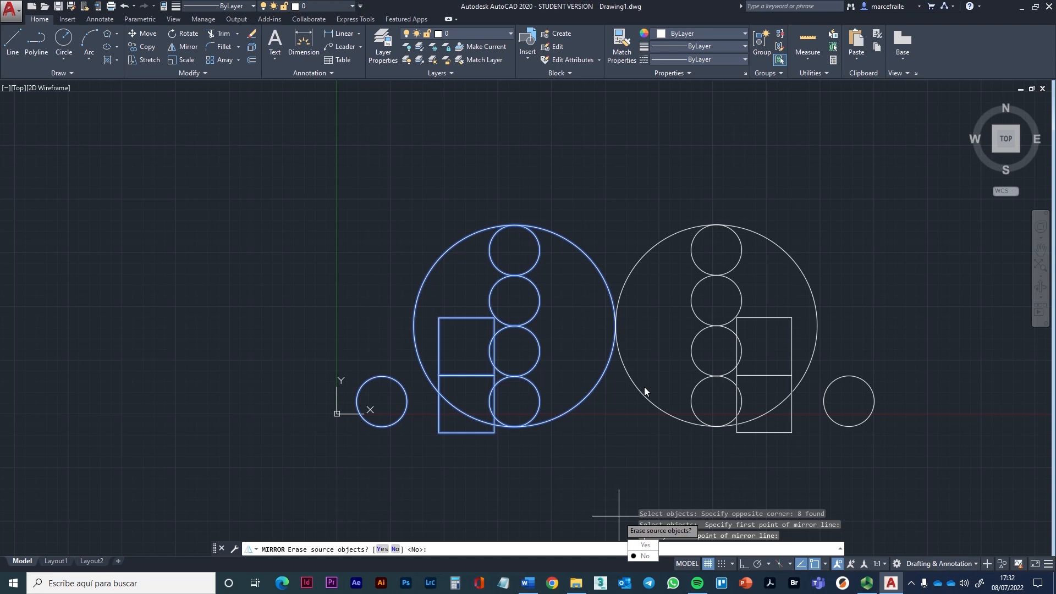
pyautogui.click(643, 556)
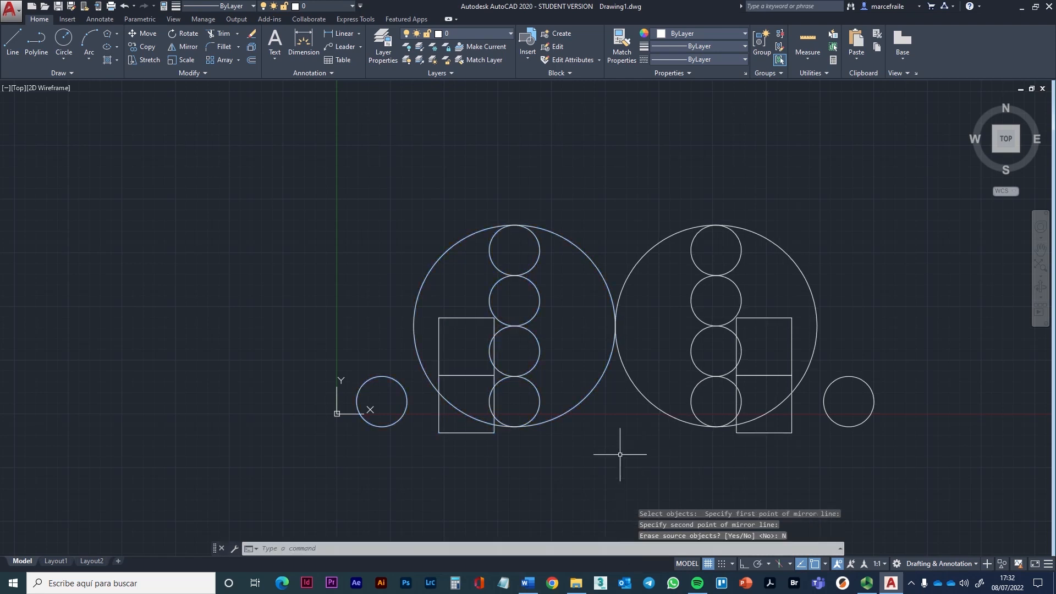
# Erase the topmost small circle of the stack inside the left large circle
pyautogui.moveTo(567, 400)
pyautogui.mouseDown(button='middle')
pyautogui.moveTo(599, 385)
pyautogui.moveTo(556, 379)
pyautogui.mouseUp(button='middle')
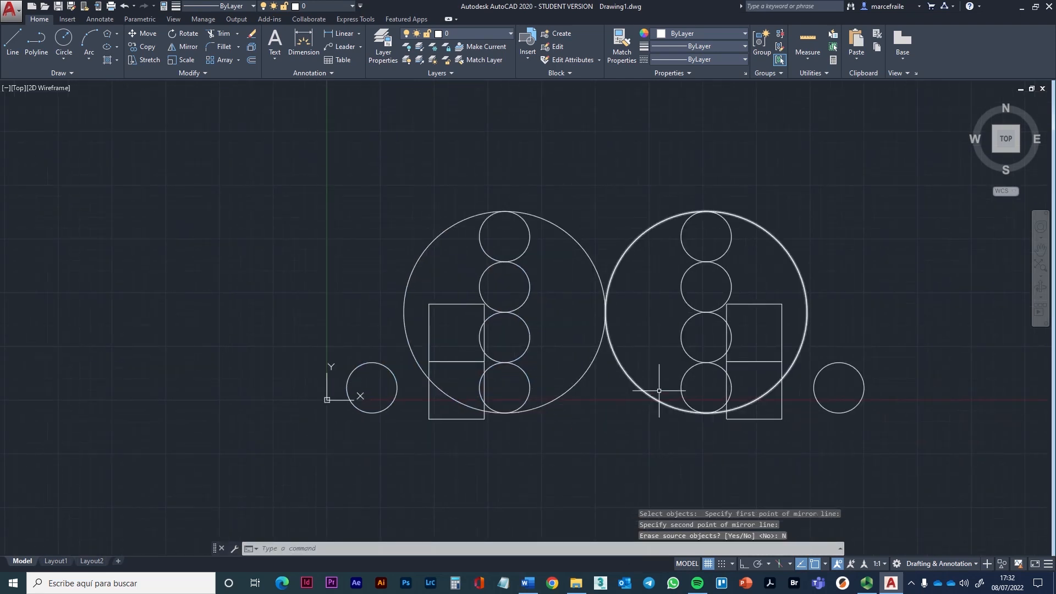
pyautogui.scroll(2, 627, 421)
pyautogui.scroll(-2, 626, 423)
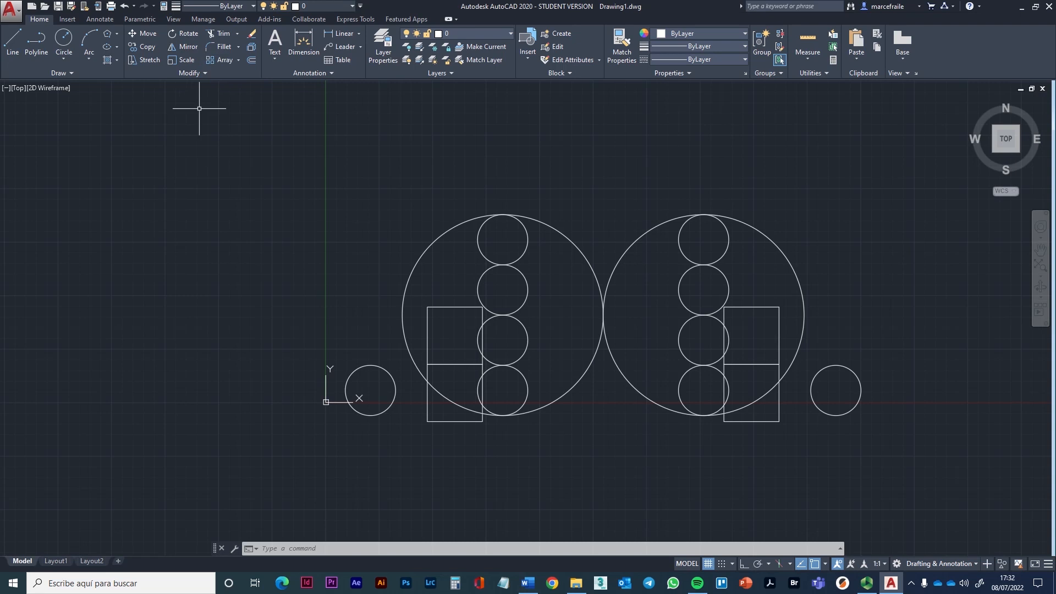
pyautogui.click(252, 34)
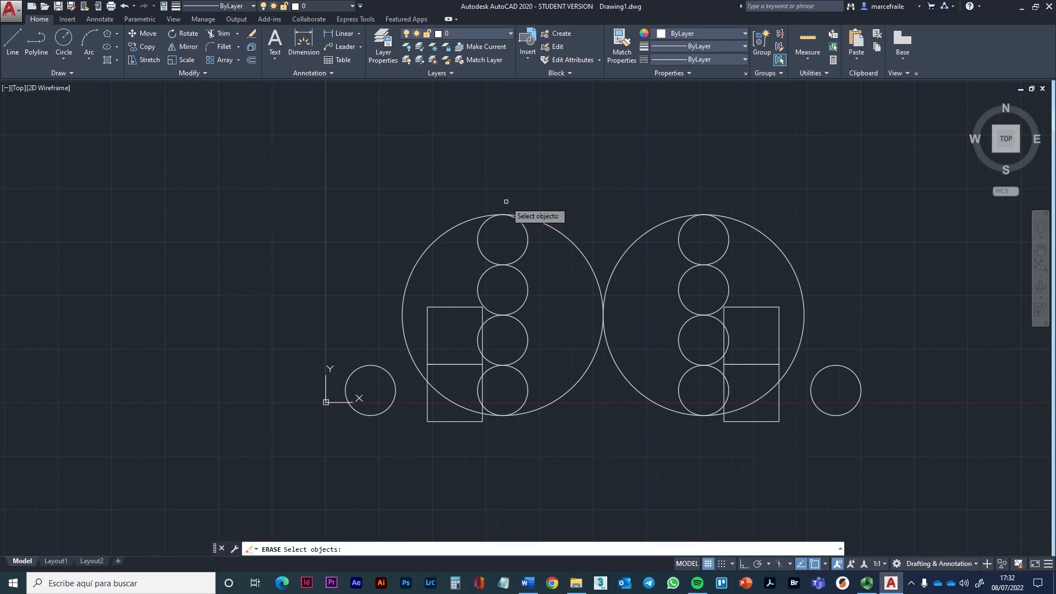
pyautogui.click(529, 242)
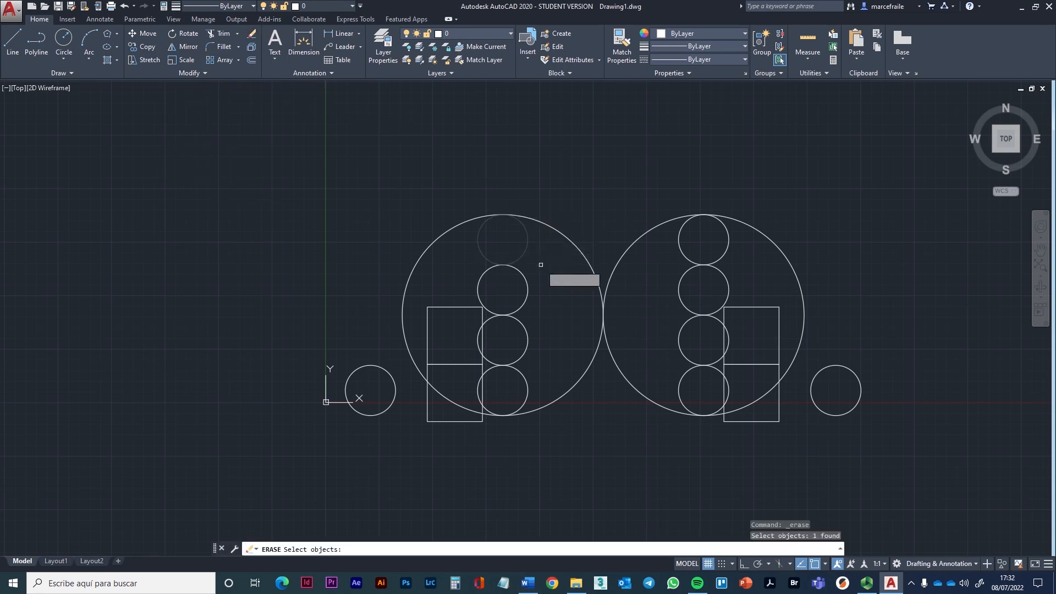
pyautogui.click(524, 245)
pyautogui.click(526, 248)
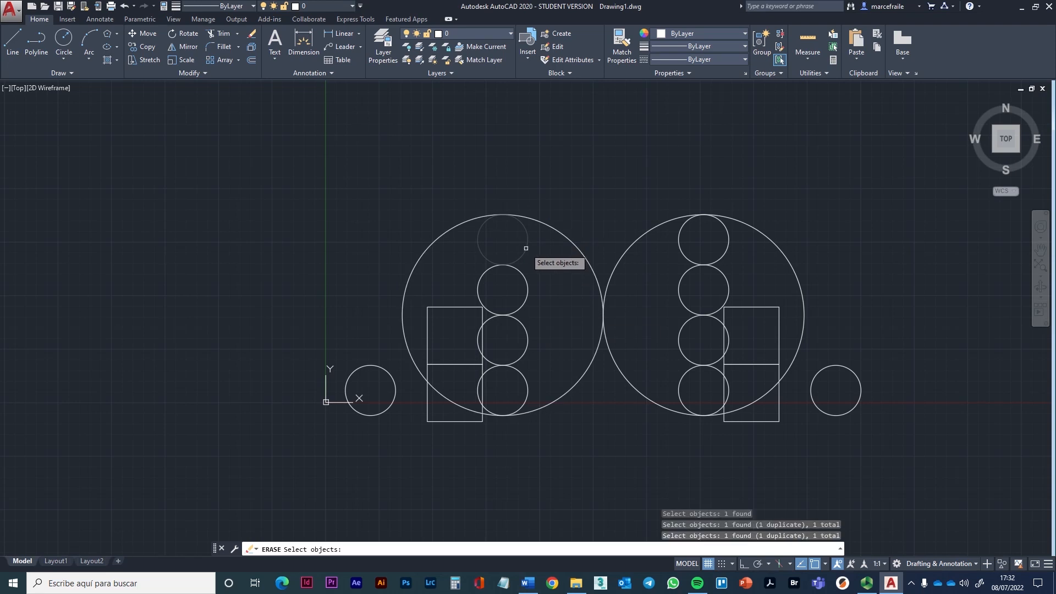
pyautogui.press('Return')
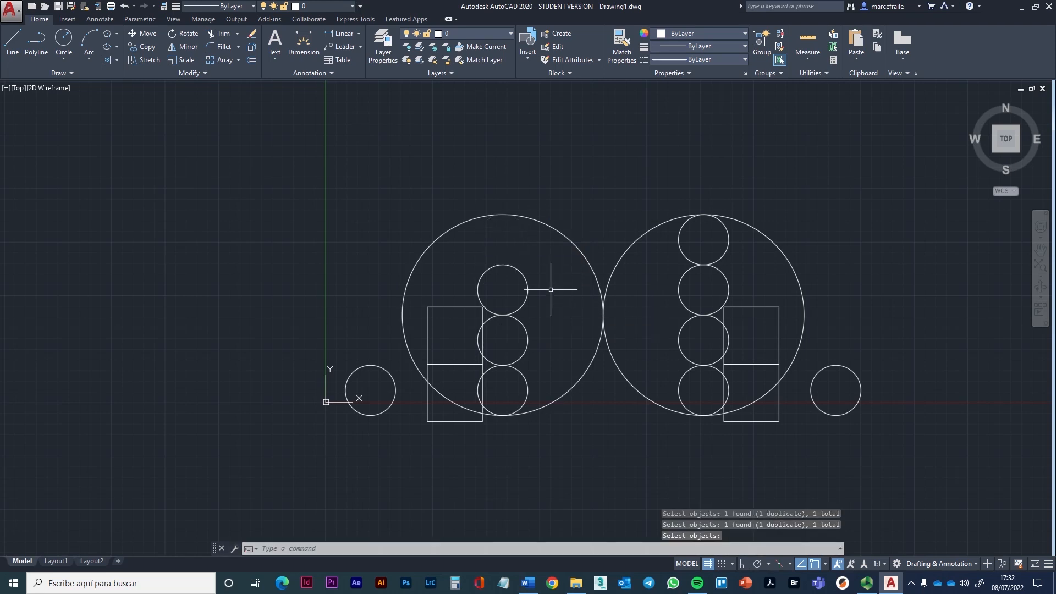
# Erase the upper circle of the three remaining in the left large circle's stack
pyautogui.press('Return')
pyautogui.click(530, 279)
pyautogui.click(529, 279)
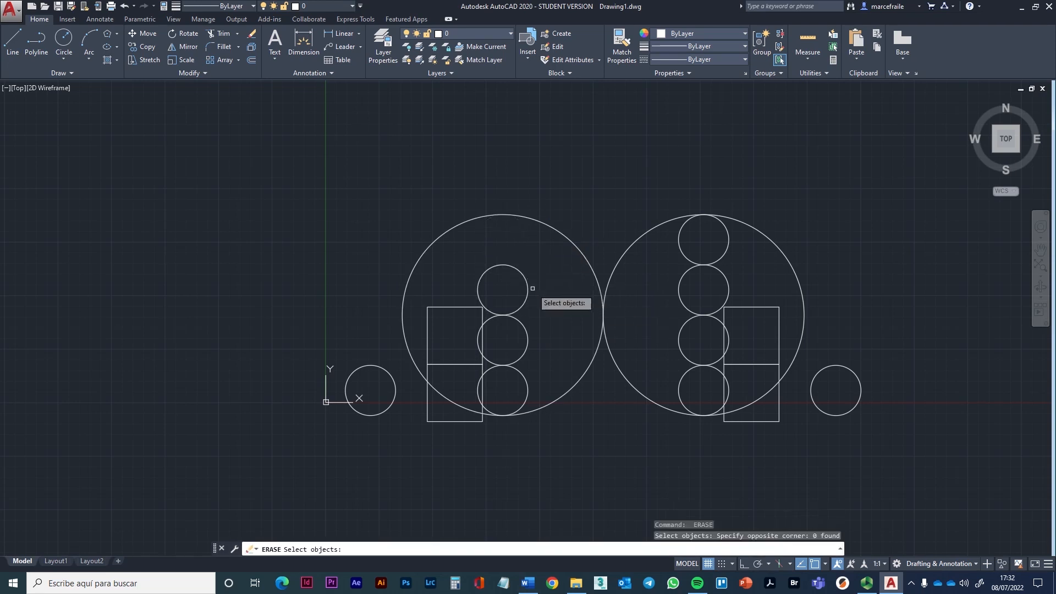
pyautogui.click(532, 289)
pyautogui.click(531, 288)
pyautogui.click(527, 287)
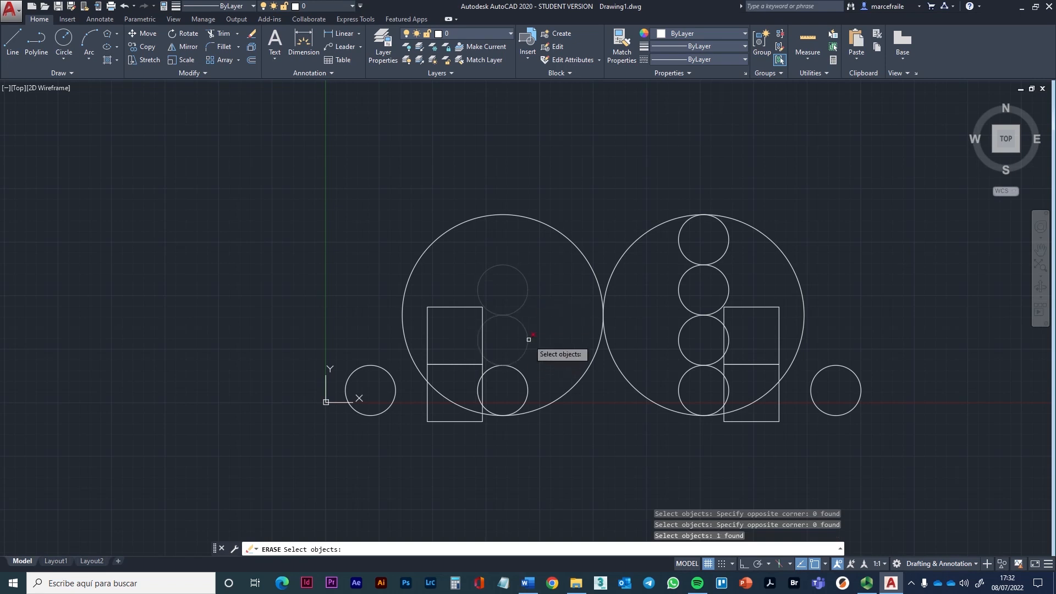
pyautogui.click(524, 306)
pyautogui.press('Return')
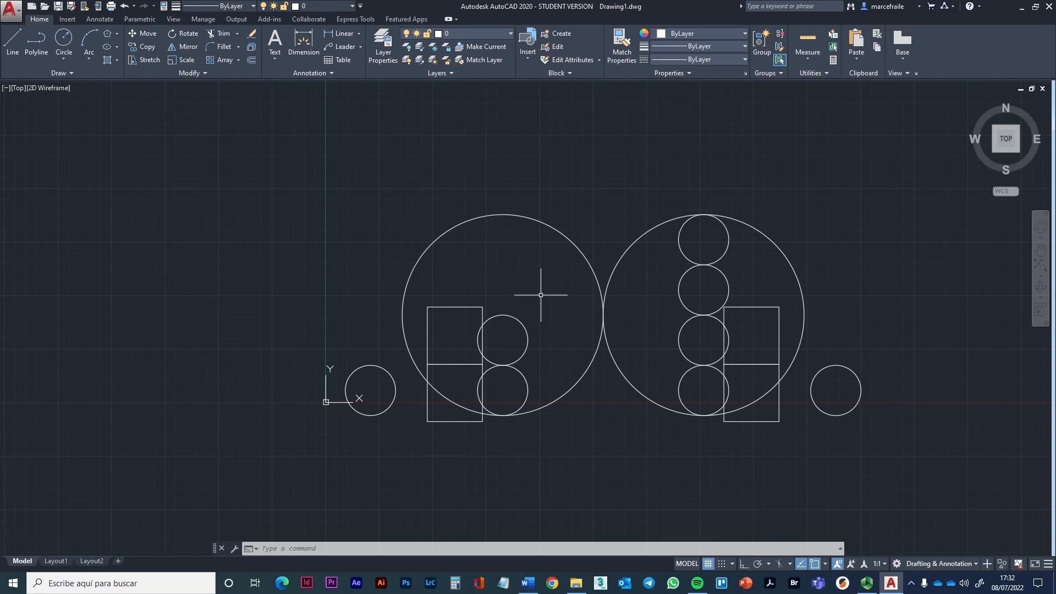
# Erase the upper rectangle of the two stacked inside the left large circle
pyautogui.scroll(6, 480, 357)
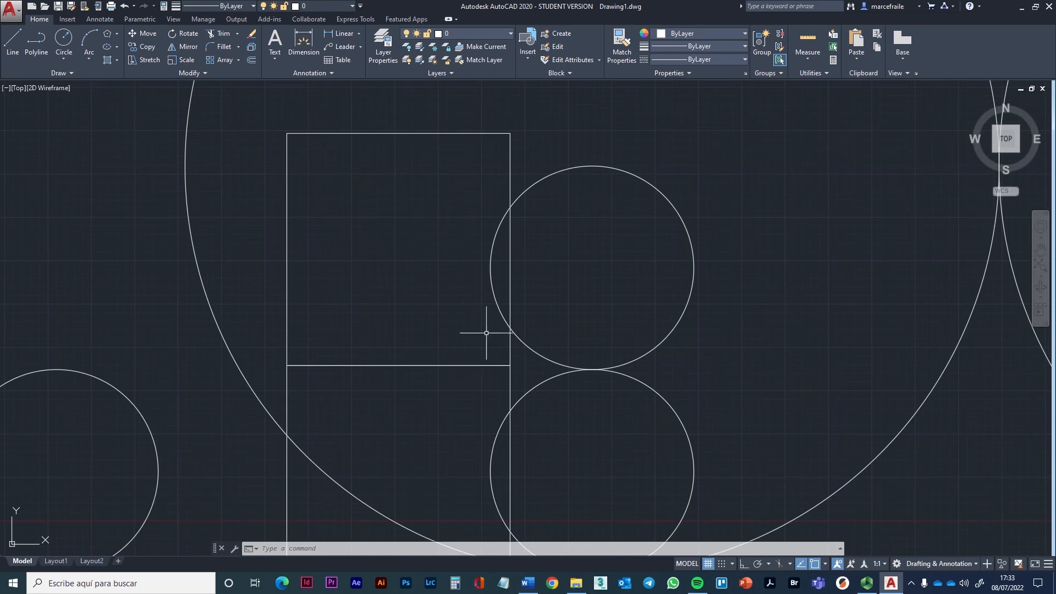
pyautogui.write('e')
pyautogui.press('Return')
pyautogui.click(510, 276)
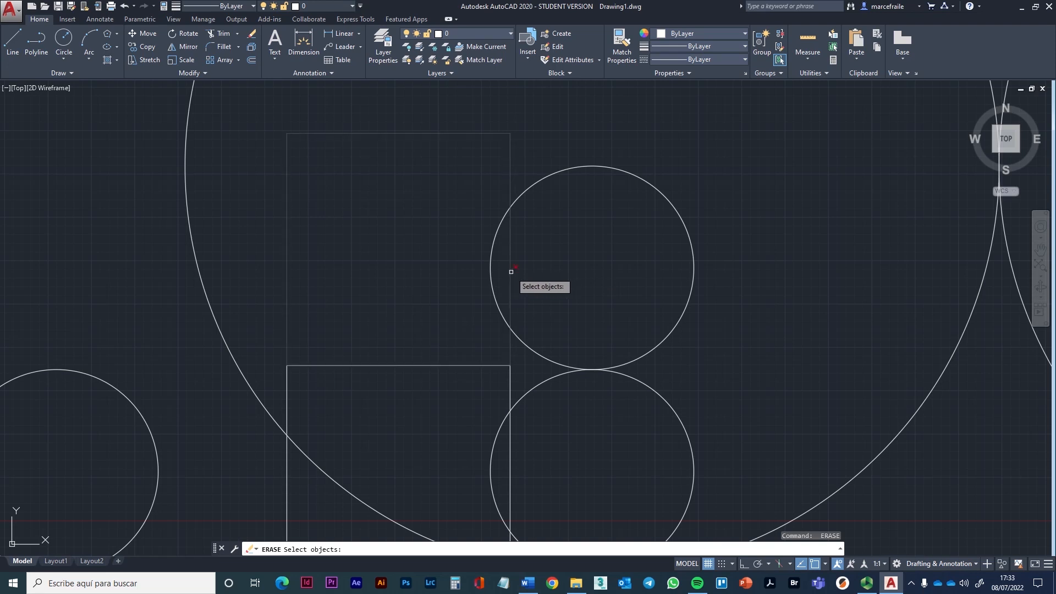
pyautogui.click(512, 273)
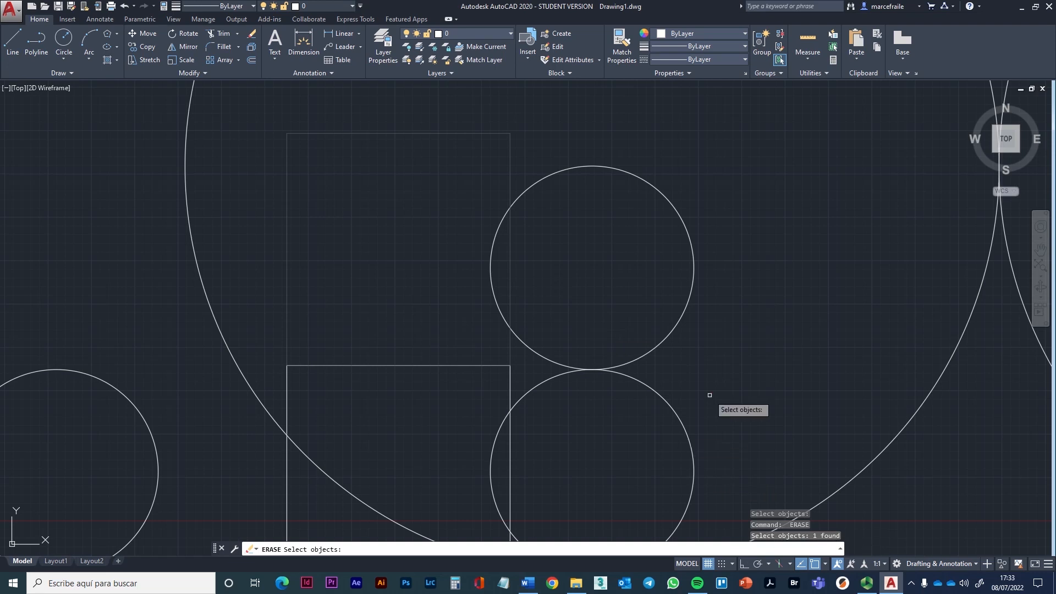
pyautogui.press('Return')
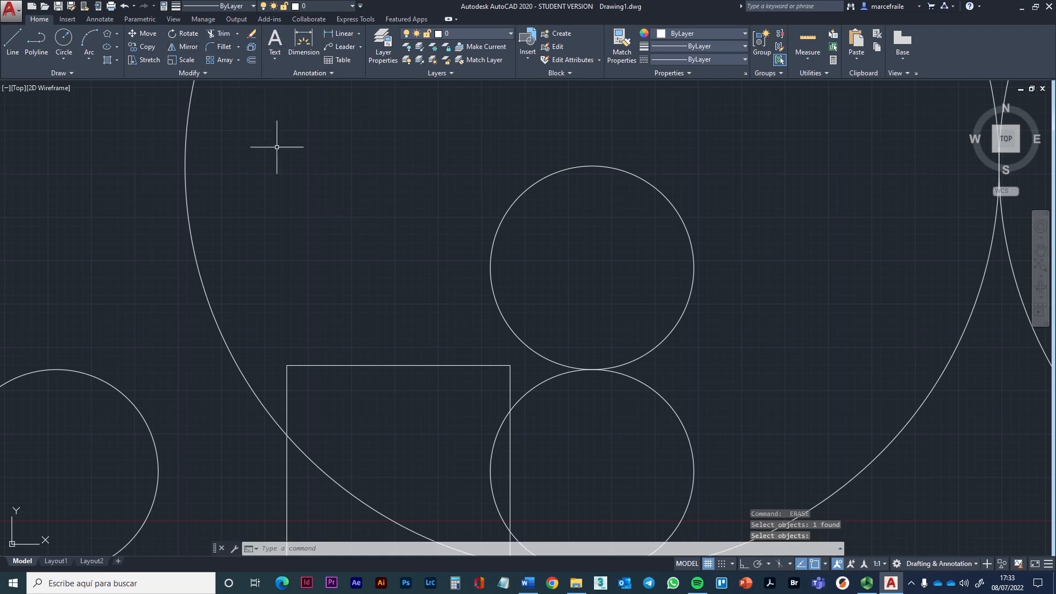
# Draw a horizontal line about 6320 units long left of the large circle, continued by a vertical line down from its right end
pyautogui.moveTo(290, 169)
pyautogui.mouseDown(button='middle')
pyautogui.moveTo(566, 229)
pyautogui.moveTo(655, 175)
pyautogui.mouseUp(button='middle')
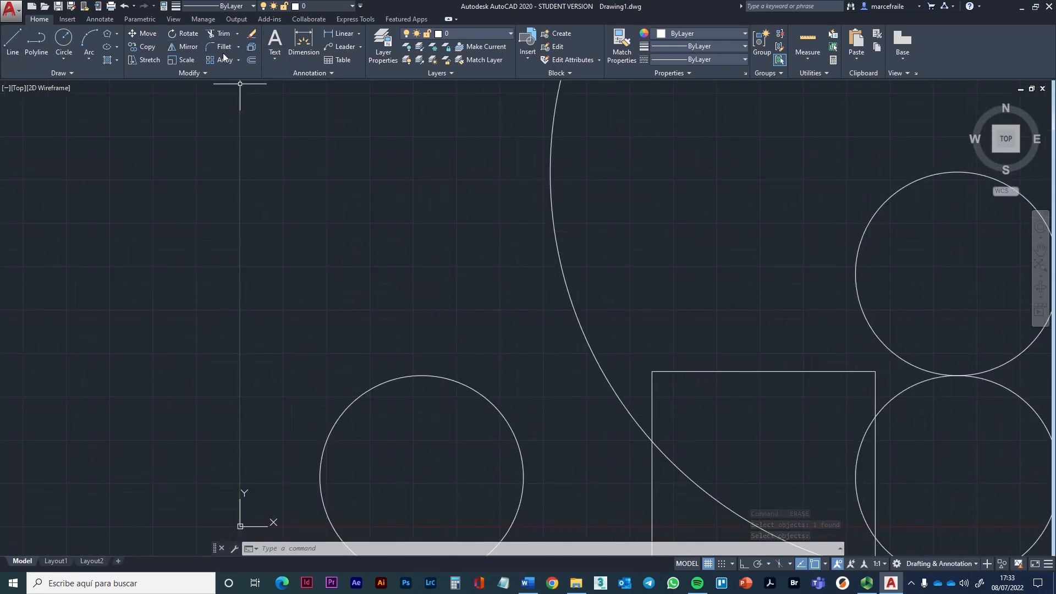
pyautogui.click(13, 40)
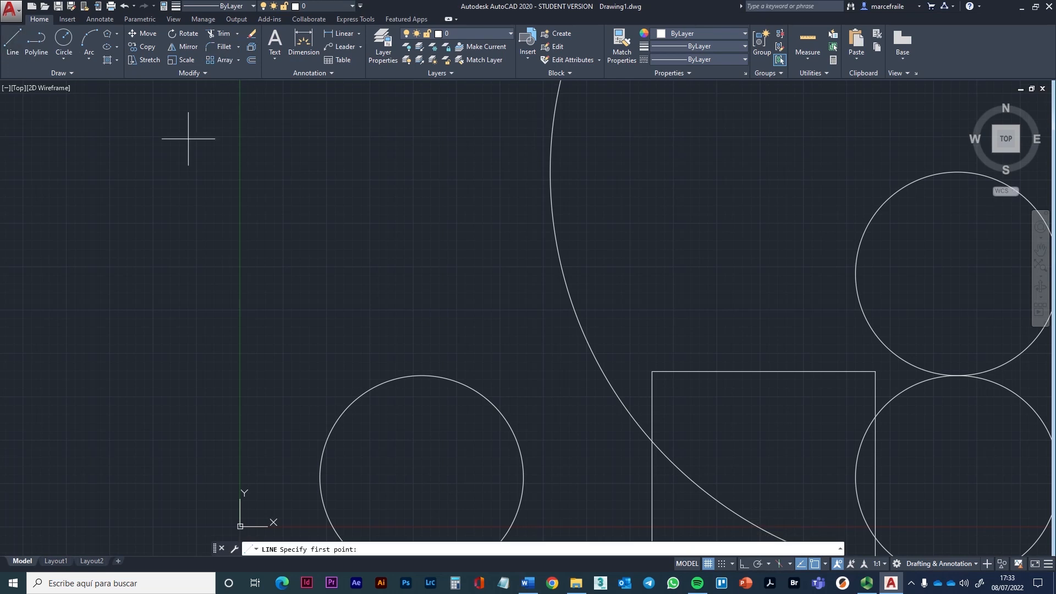
pyautogui.click(210, 194)
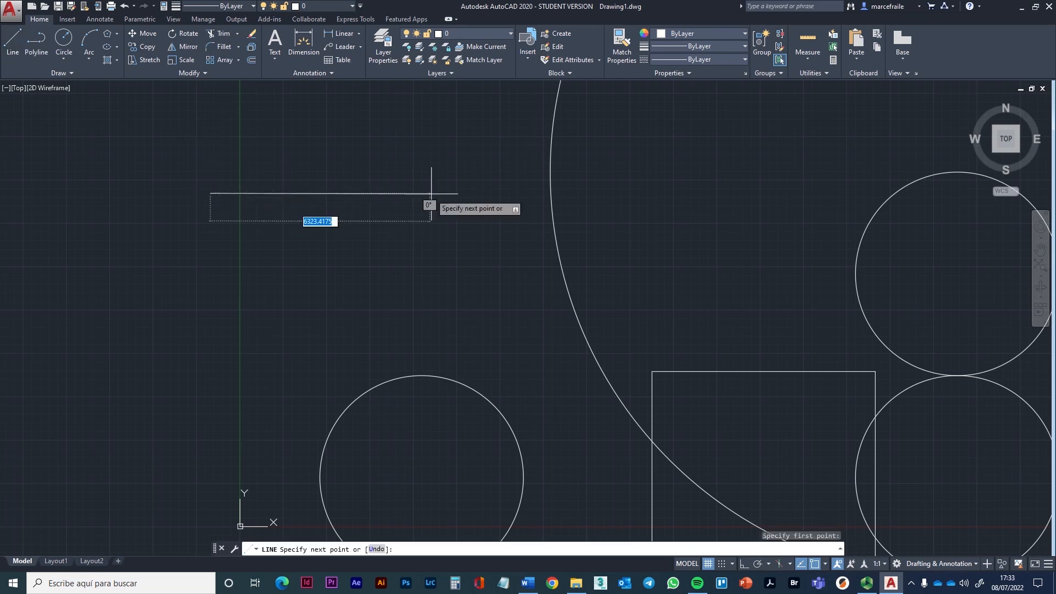
pyautogui.click(431, 193)
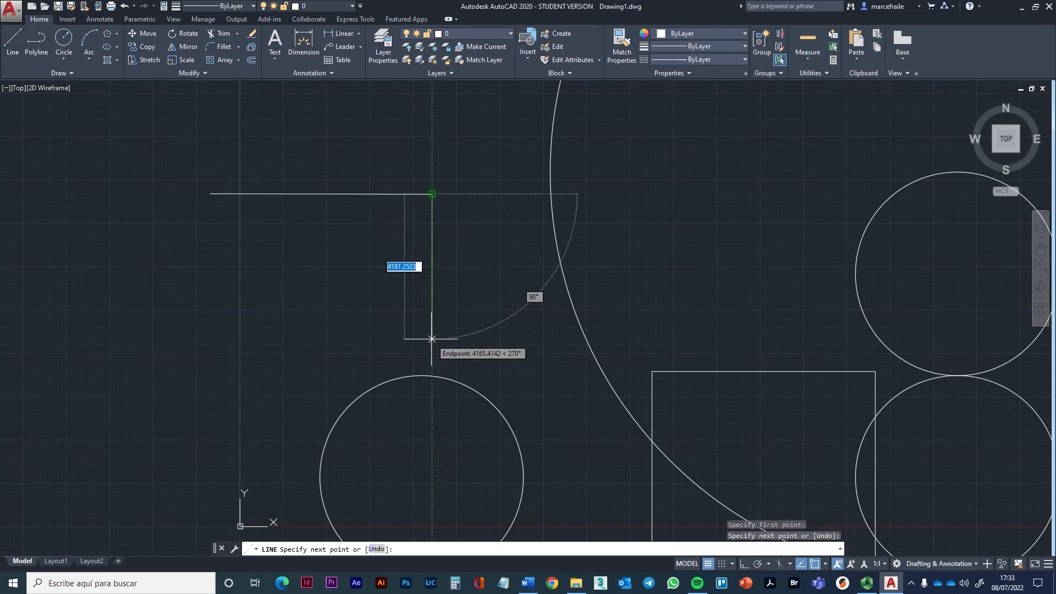
pyautogui.click(431, 348)
pyautogui.press('Return')
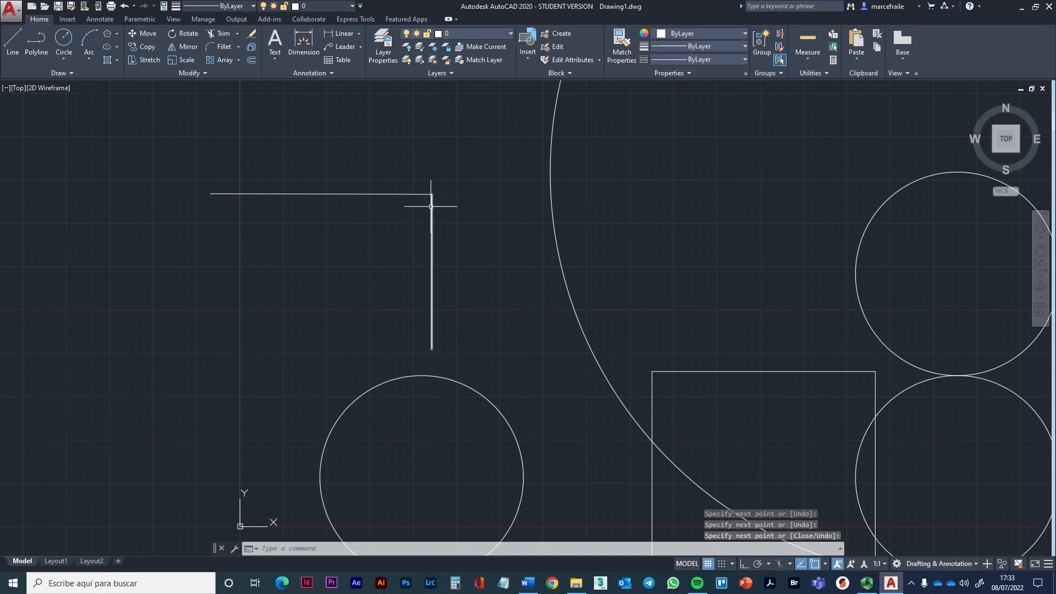
# Try to fillet the corner between the new horizontal and vertical lines without setting a radius, and check the corner up close
pyautogui.scroll(4, 423, 212)
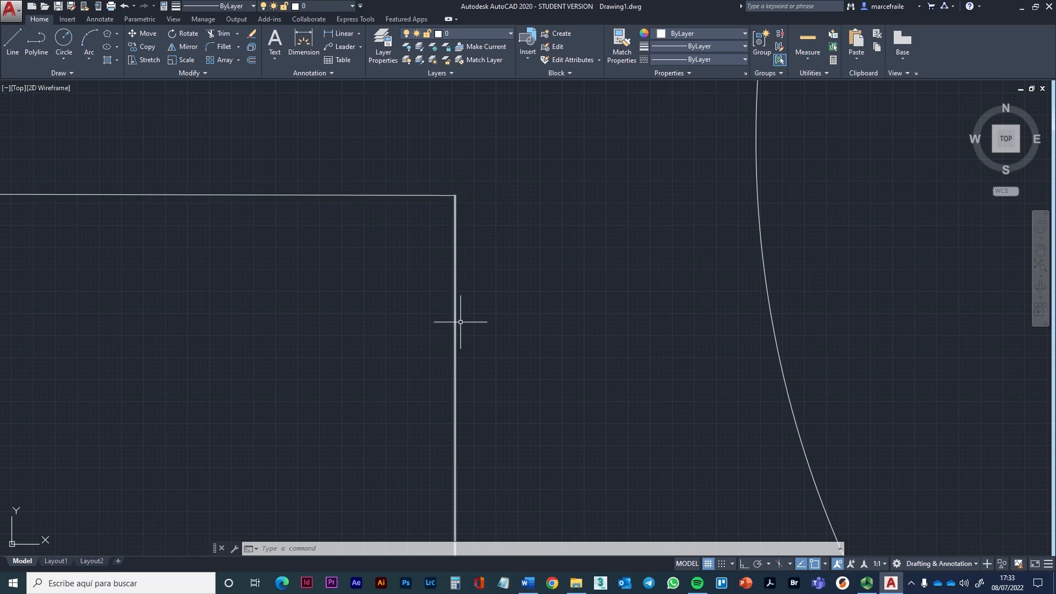
pyautogui.click(224, 47)
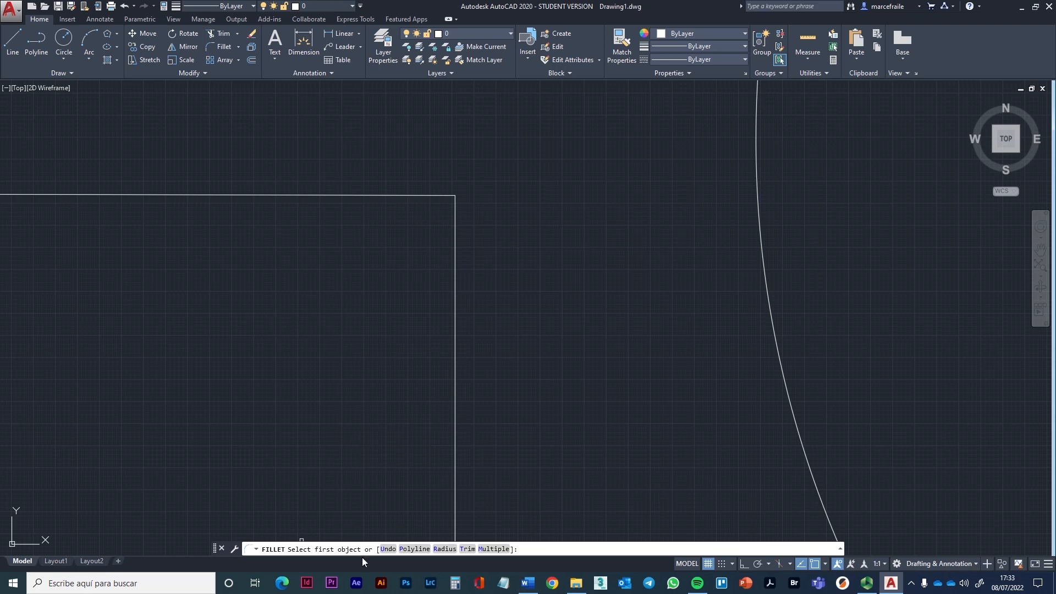
pyautogui.click(400, 195)
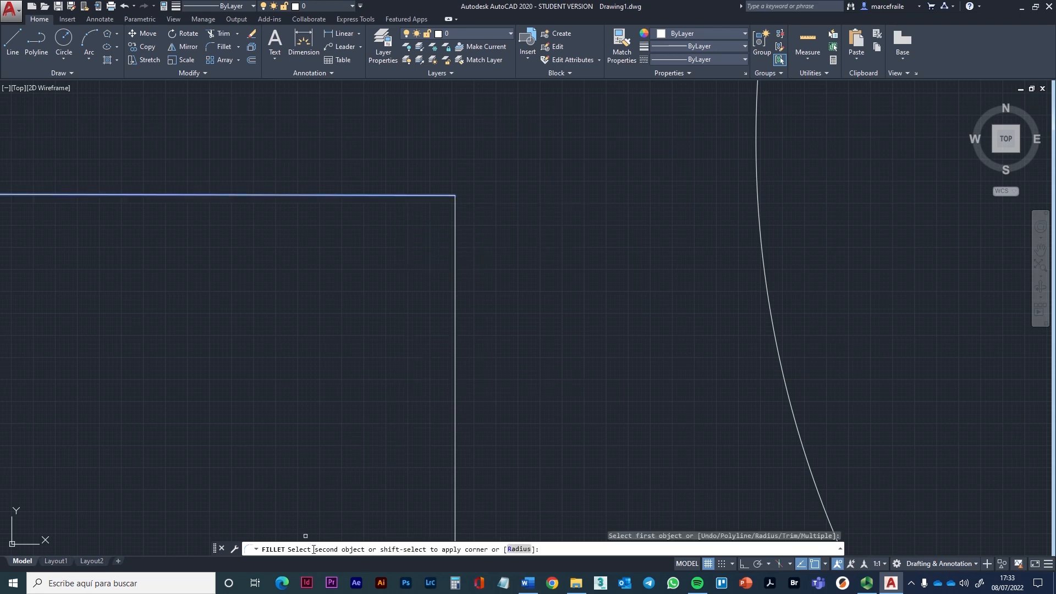
pyautogui.click(455, 322)
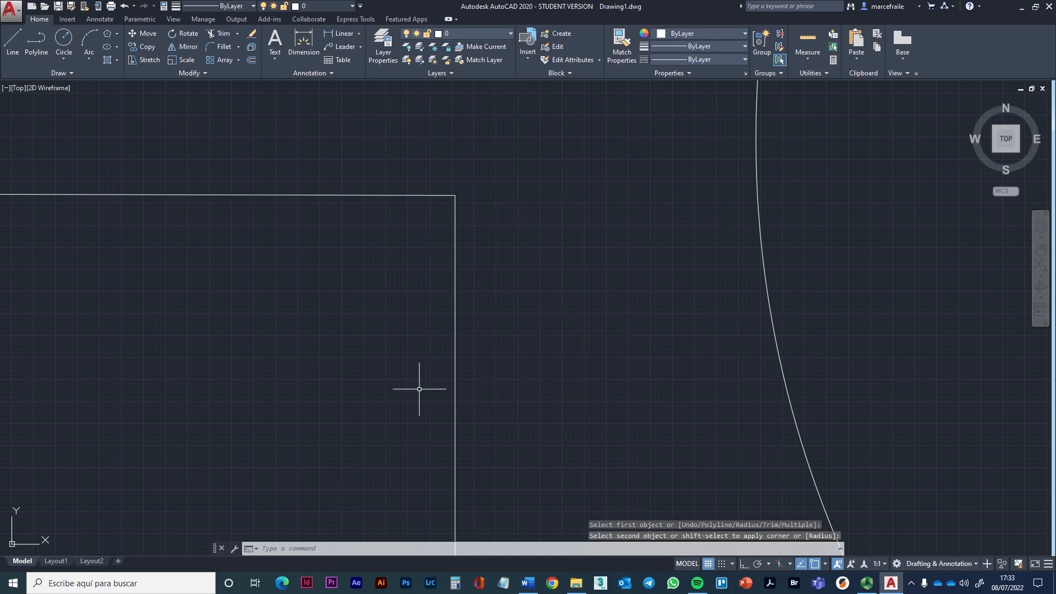
pyautogui.scroll(3, 428, 191)
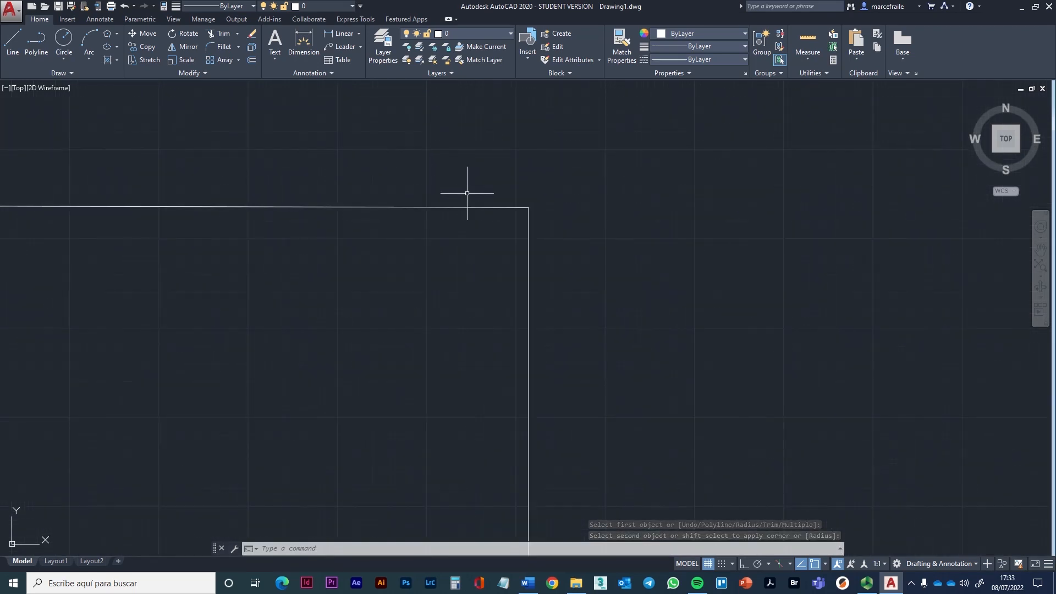
pyautogui.scroll(3, 498, 231)
pyautogui.scroll(8, 553, 149)
pyautogui.scroll(-8, 693, 322)
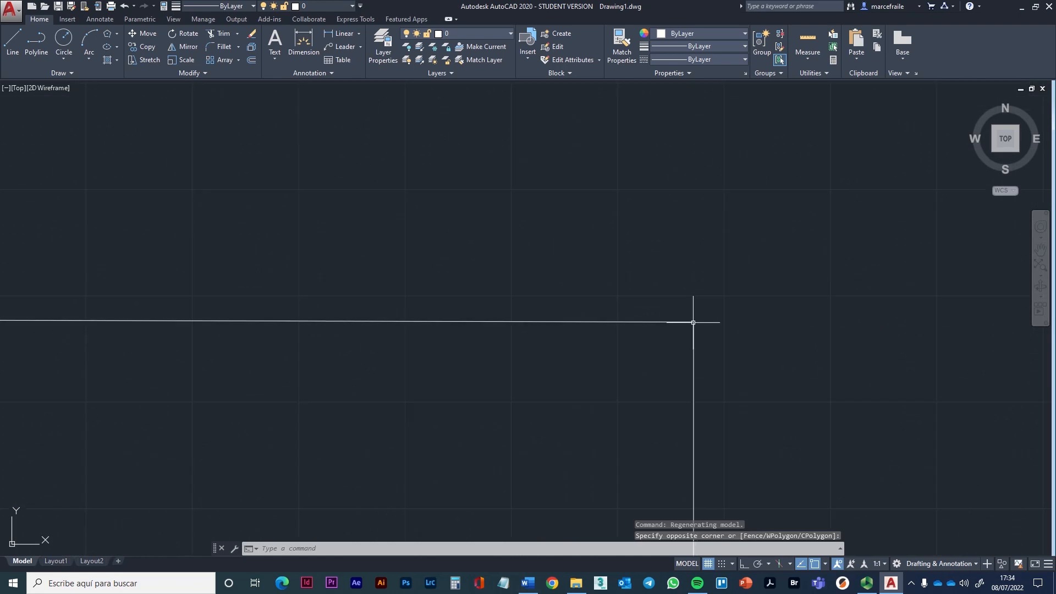
pyautogui.scroll(-8, 567, 330)
pyautogui.scroll(6, 572, 333)
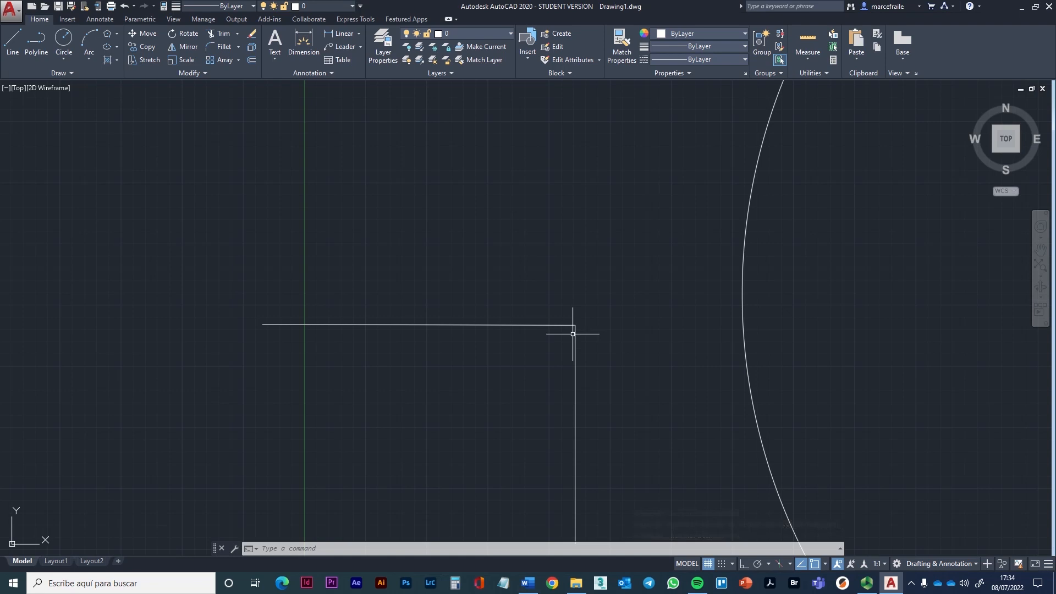
pyautogui.hotkey('ctrl', 'z')
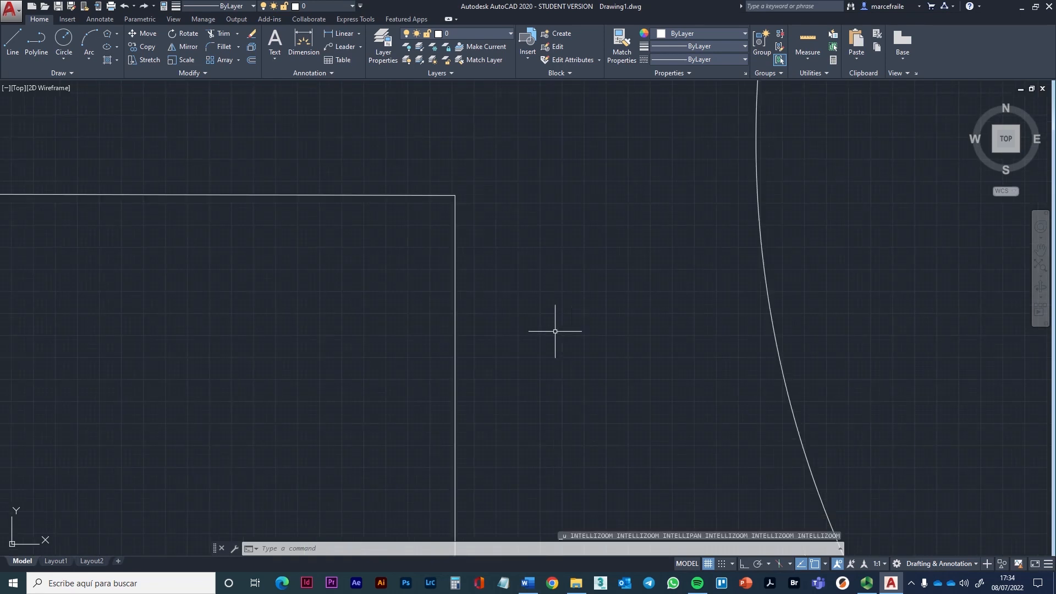
# Fillet the corner between the horizontal and vertical lines with a radius of 2 and inspect the arc
pyautogui.moveTo(231, 366); pyautogui.dragTo(420, 337, button='middle')
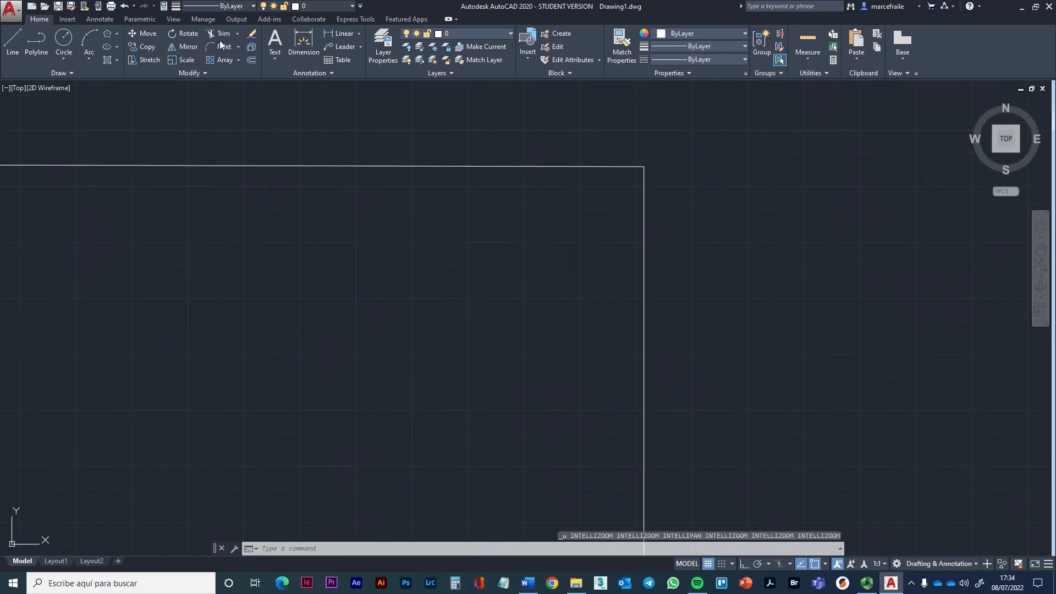
pyautogui.click(221, 46)
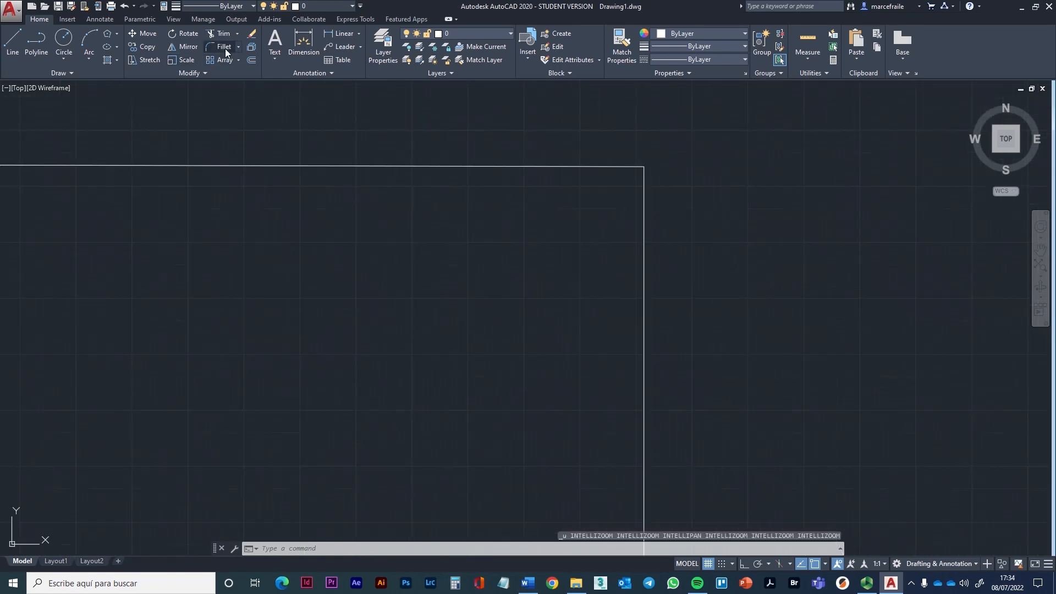
pyautogui.click(598, 166)
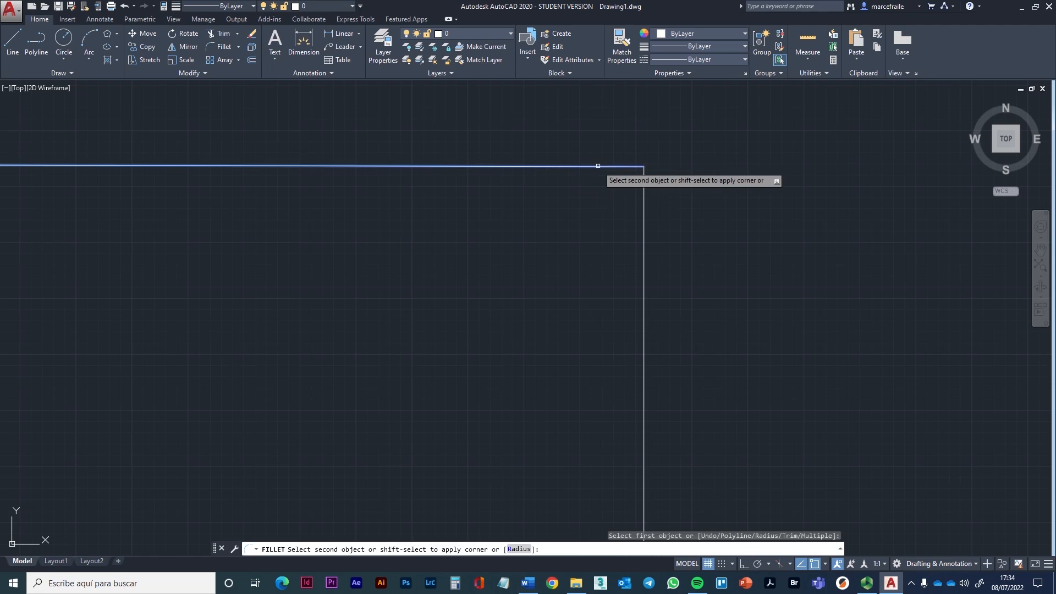
pyautogui.click(519, 549)
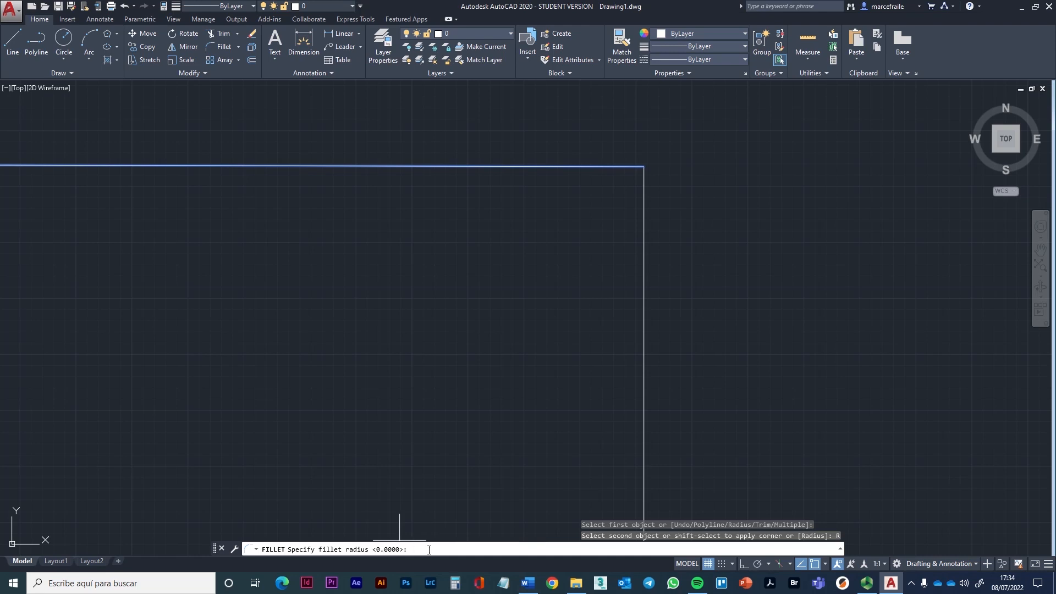
pyautogui.press('Return')
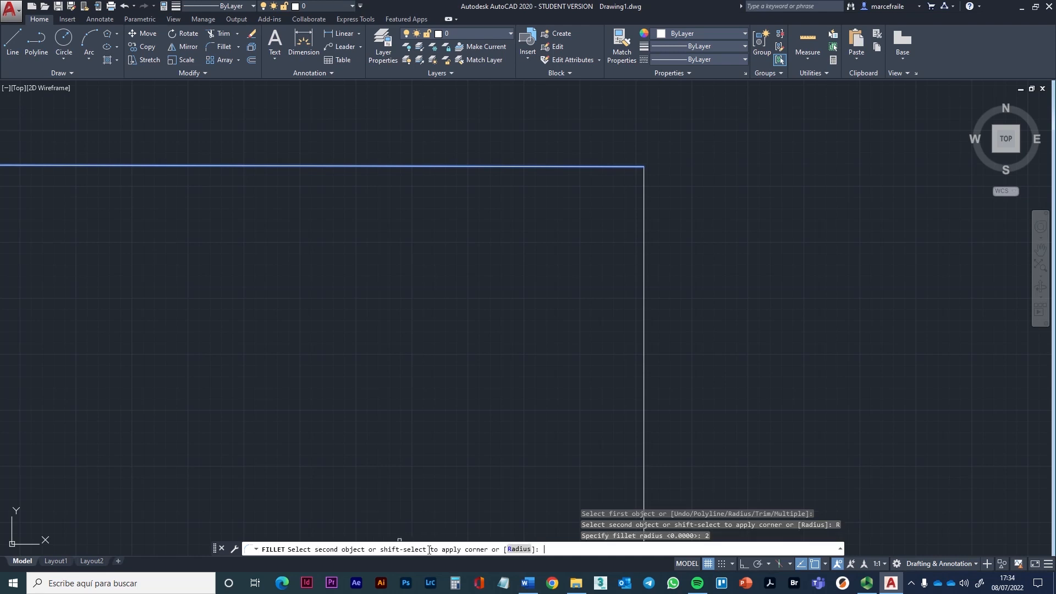
pyautogui.click(645, 200)
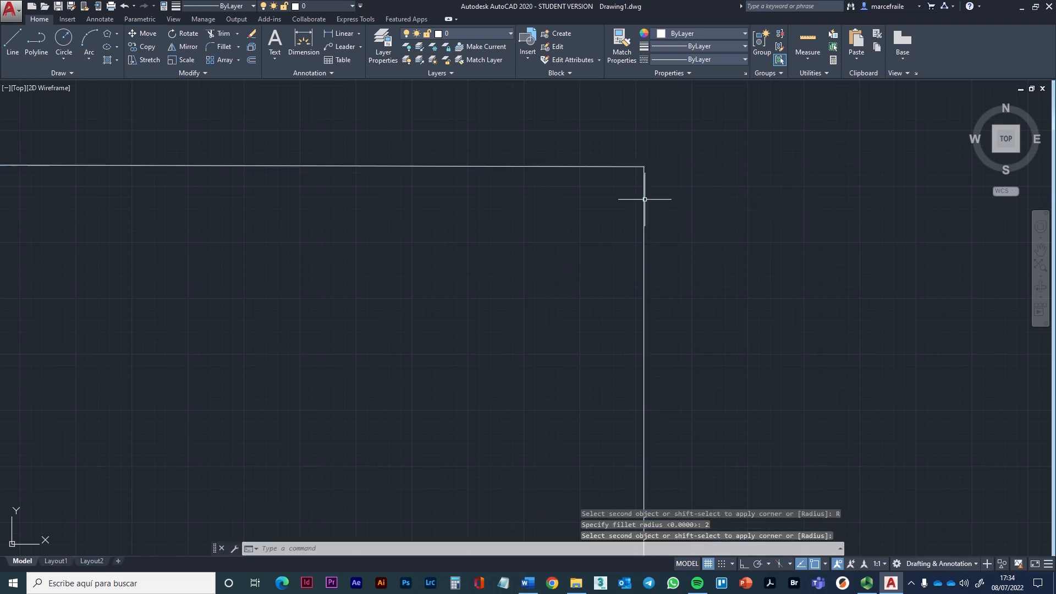
pyautogui.scroll(6, 646, 225)
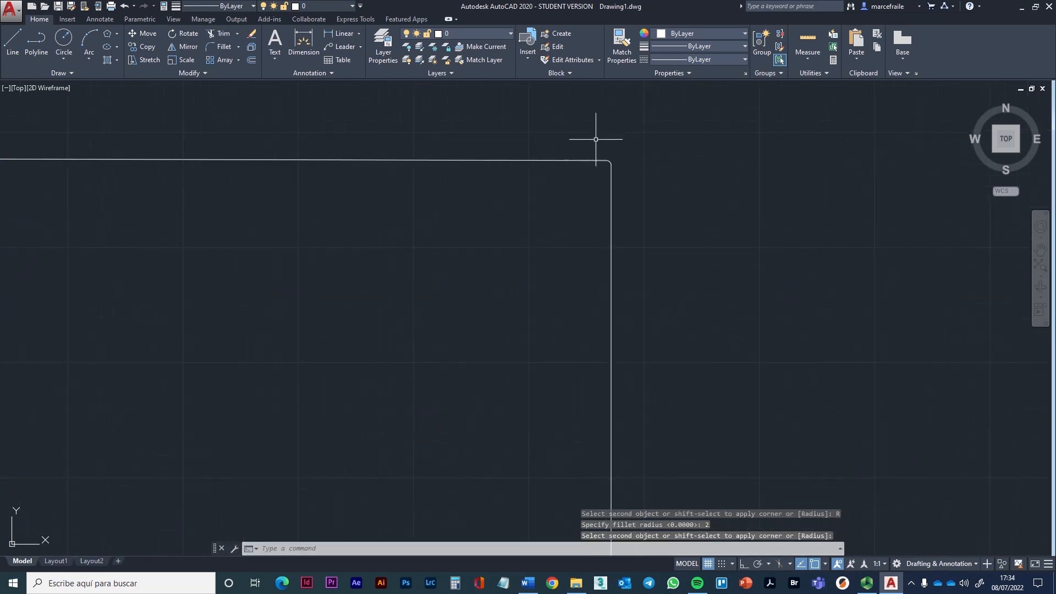
pyautogui.click(509, 181)
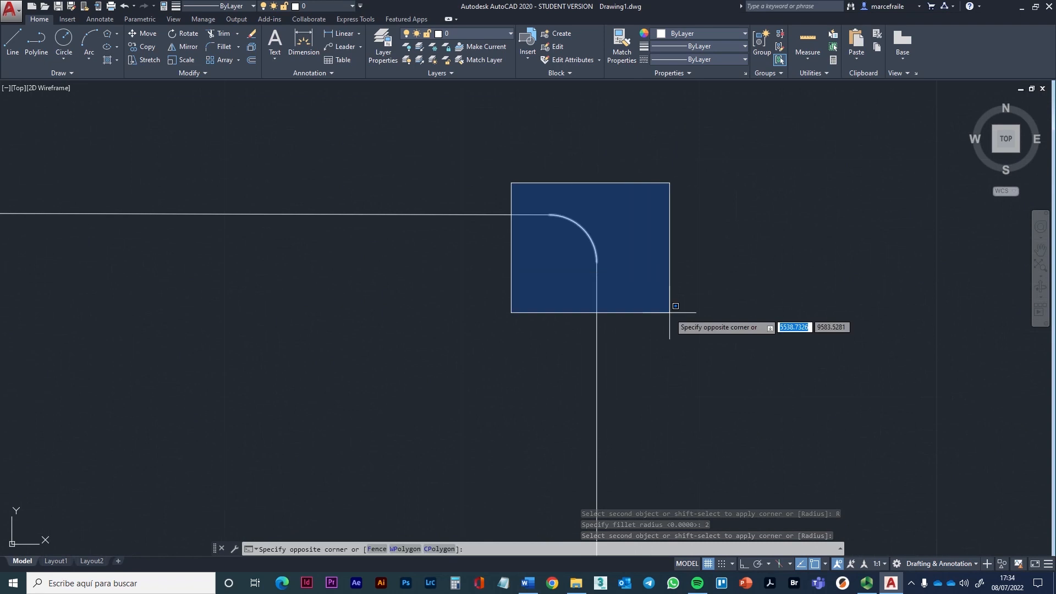
pyautogui.click(680, 317)
pyautogui.scroll(-10, 688, 367)
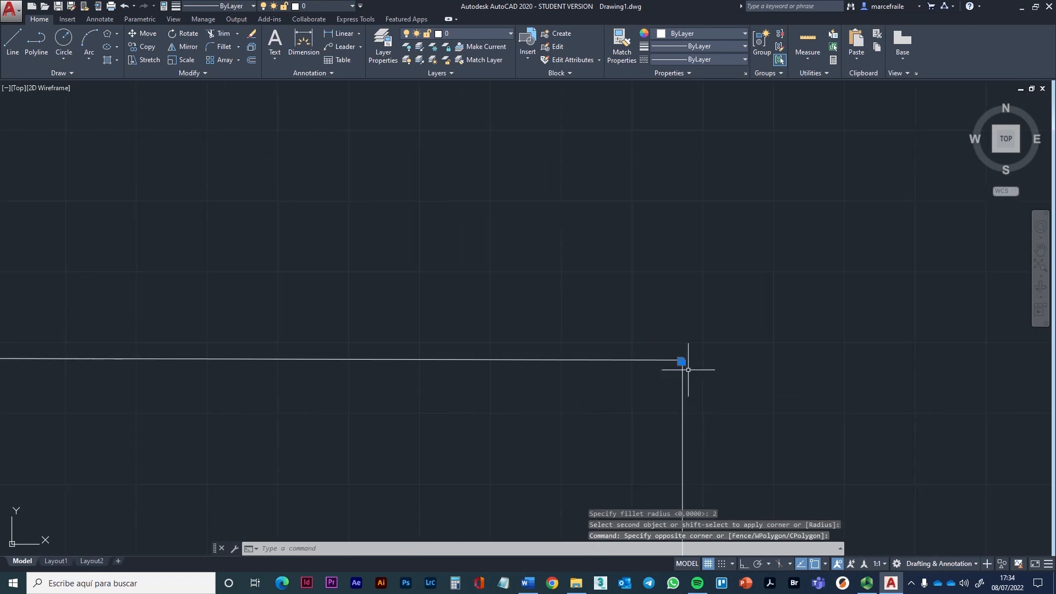
pyautogui.moveTo(617, 377); pyautogui.dragTo(636, 264, button='middle')
# Undo the radius 2 fillet at the corner of the two lines
pyautogui.hotkey('ctrl', 'z')
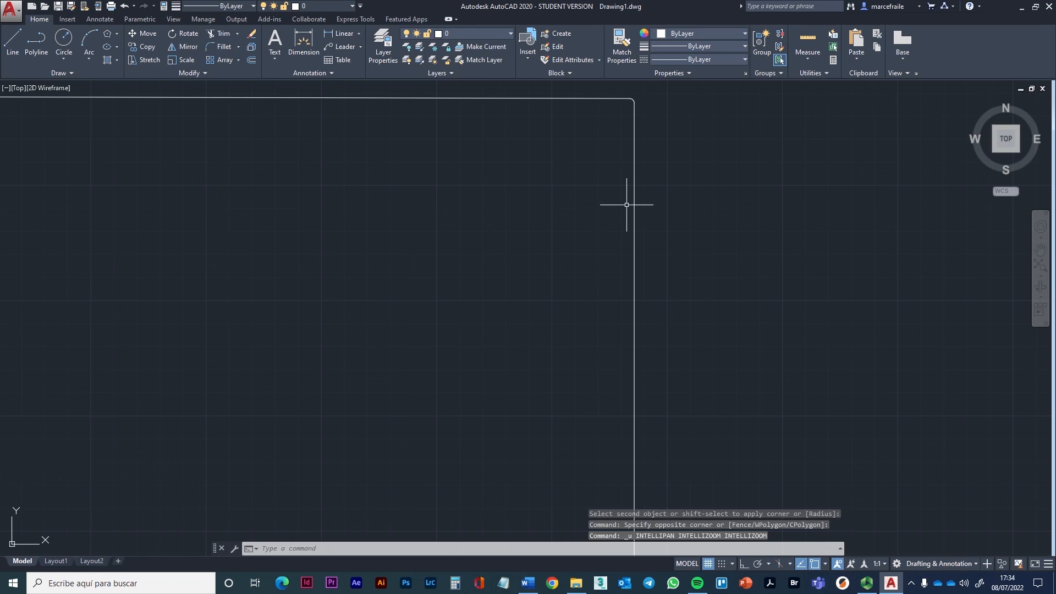
pyautogui.hotkey('ctrl', 'z')
pyautogui.hotkey('ctrl', 'z')
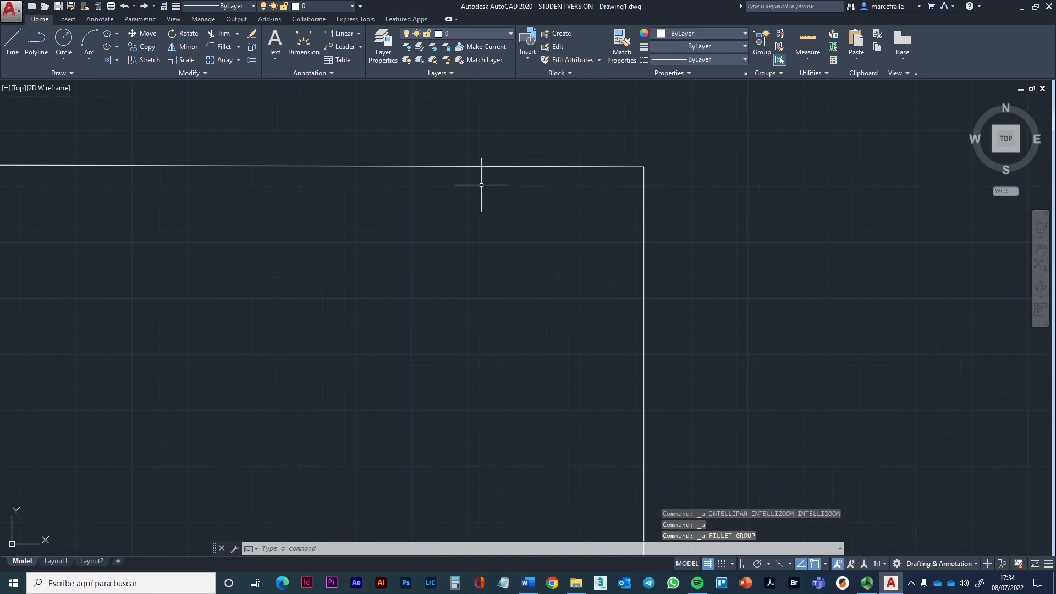
# Fillet the corner between the horizontal and vertical lines with a radius of 250
pyautogui.click(215, 46)
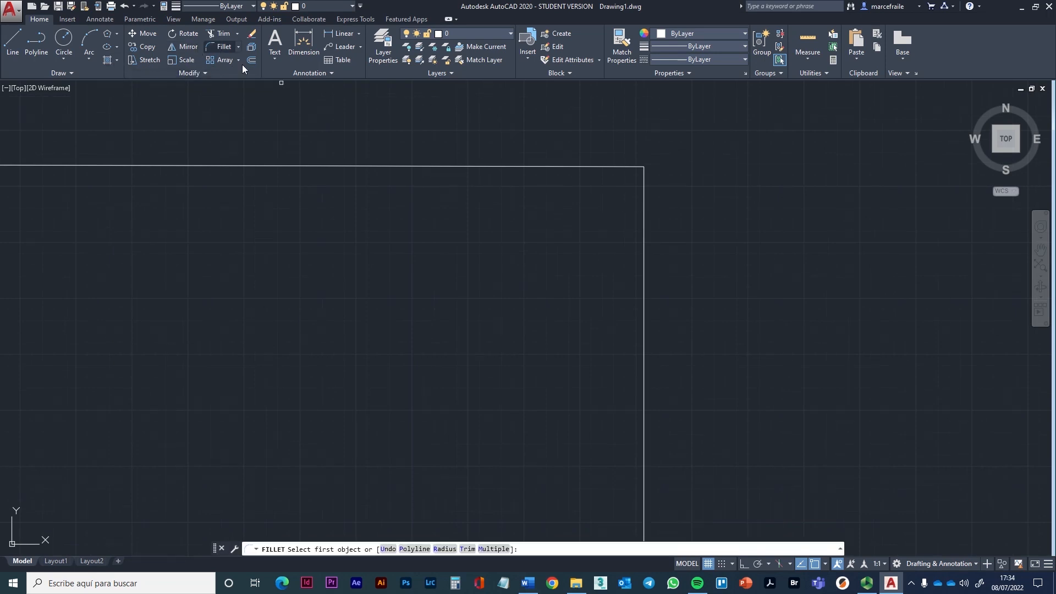
pyautogui.click(569, 167)
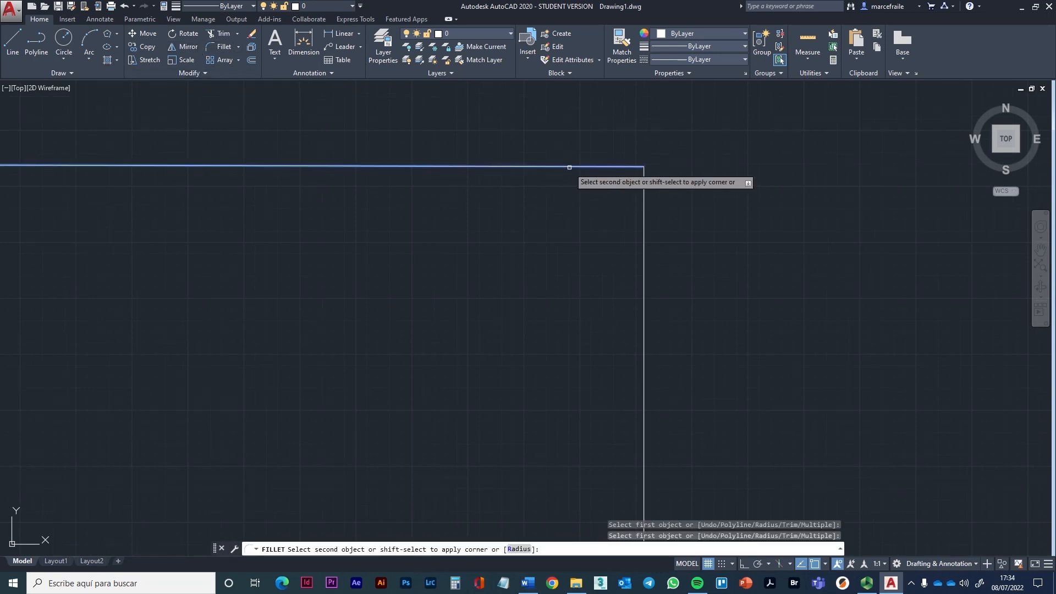
pyautogui.click(519, 549)
pyautogui.write('250')
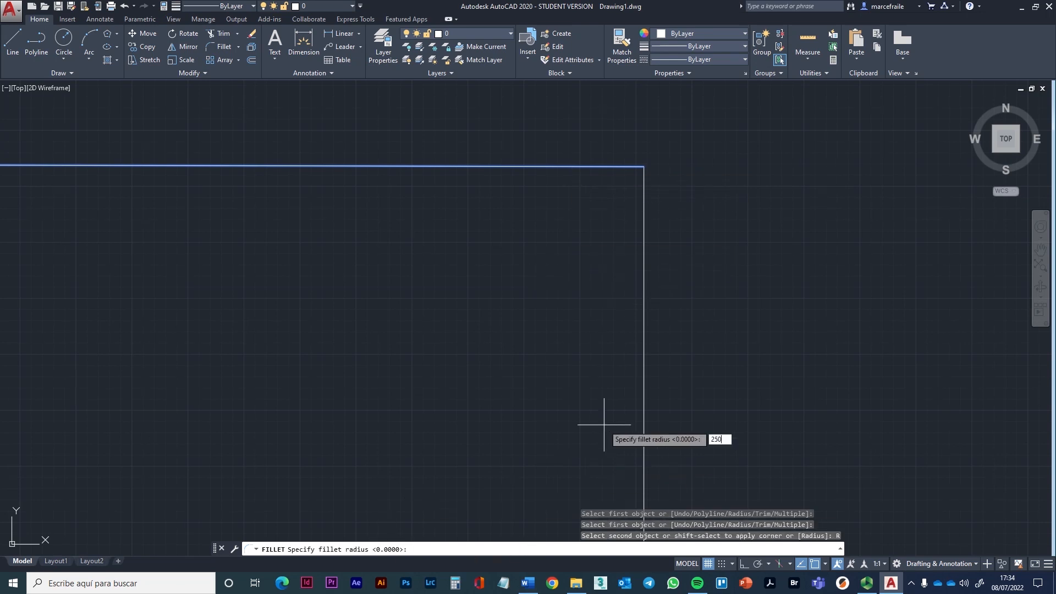
pyautogui.press('Return')
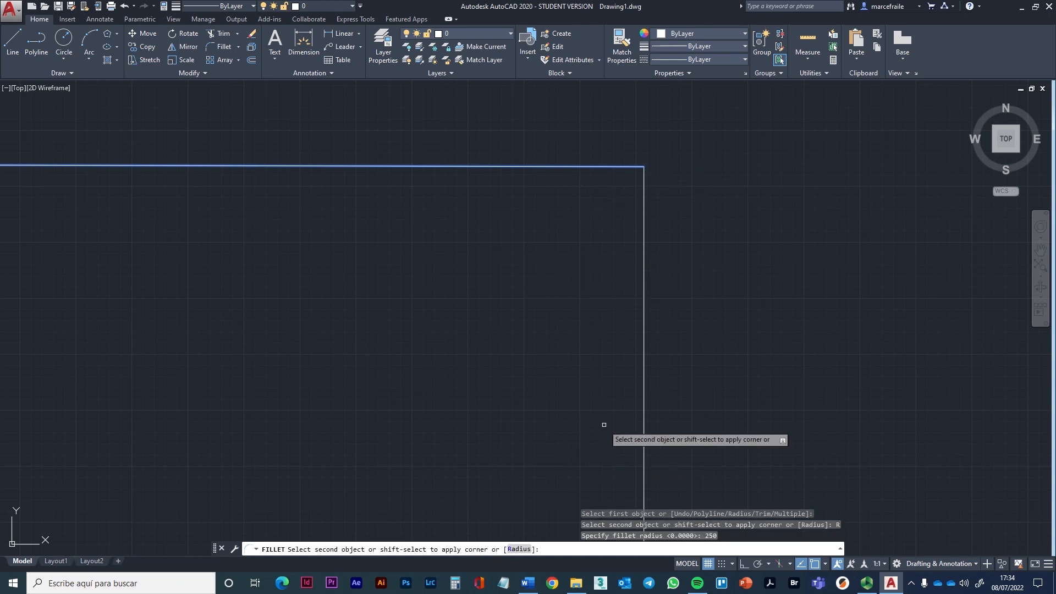
pyautogui.click(647, 269)
pyautogui.scroll(-3, 852, 308)
pyautogui.moveTo(853, 308); pyautogui.dragTo(835, 247, button='middle')
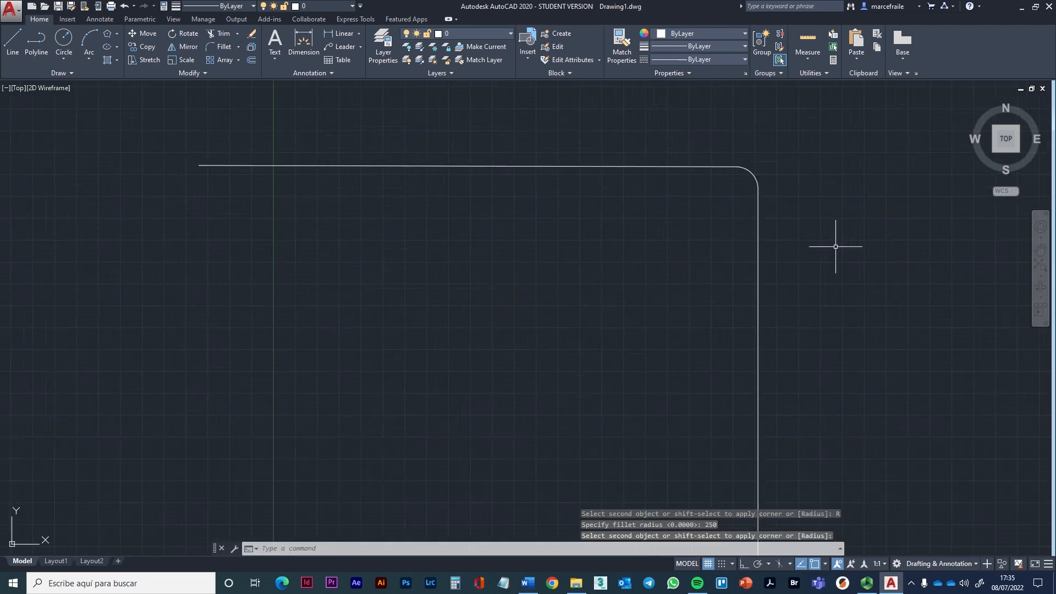
# Draw two connected lines, a vertical one and a horizontal one, that cross the free ends of the filleted pair to enclose a rectangle
pyautogui.scroll(-2, 801, 288)
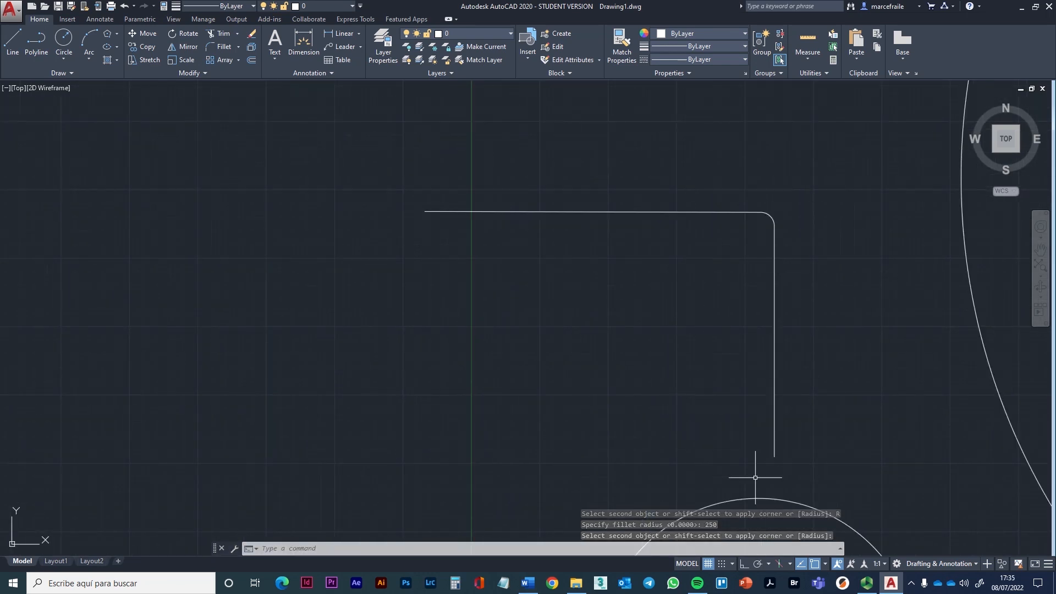
pyautogui.write('l')
pyautogui.press('Return')
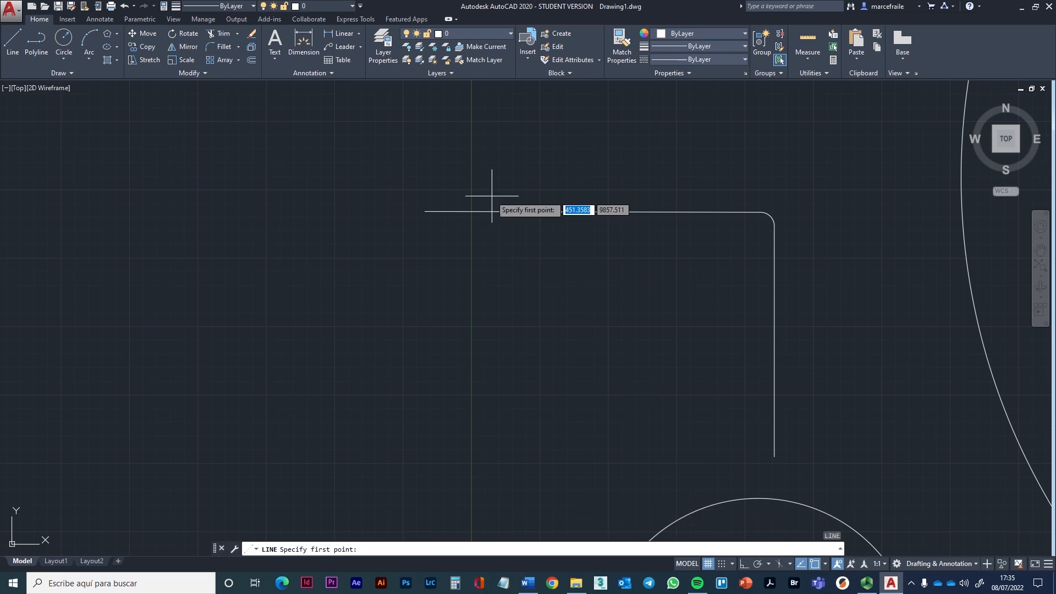
pyautogui.click(488, 186)
pyautogui.click(490, 381)
pyautogui.click(829, 387)
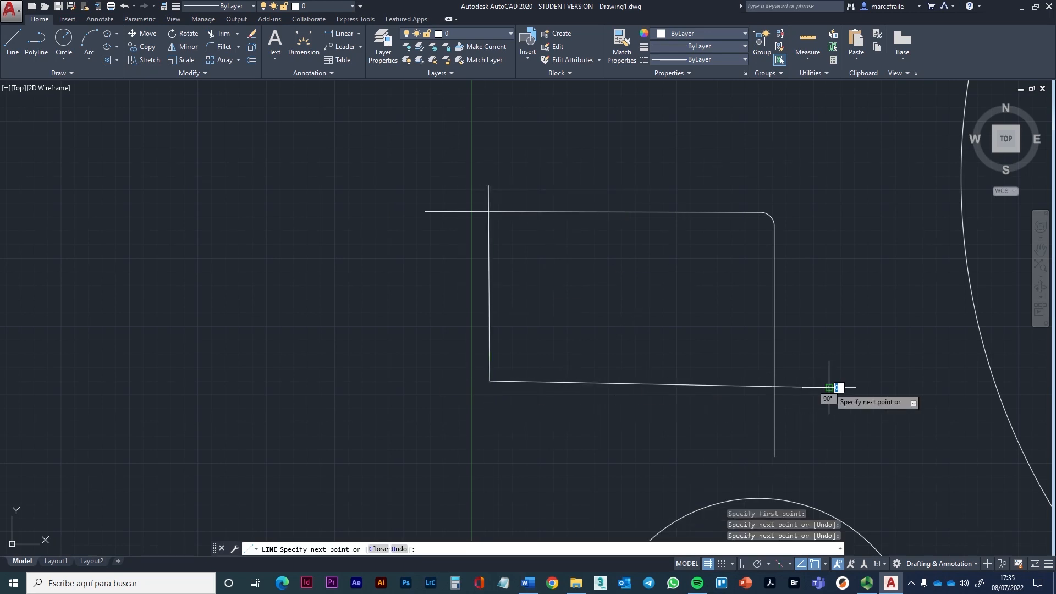
pyautogui.press('Return')
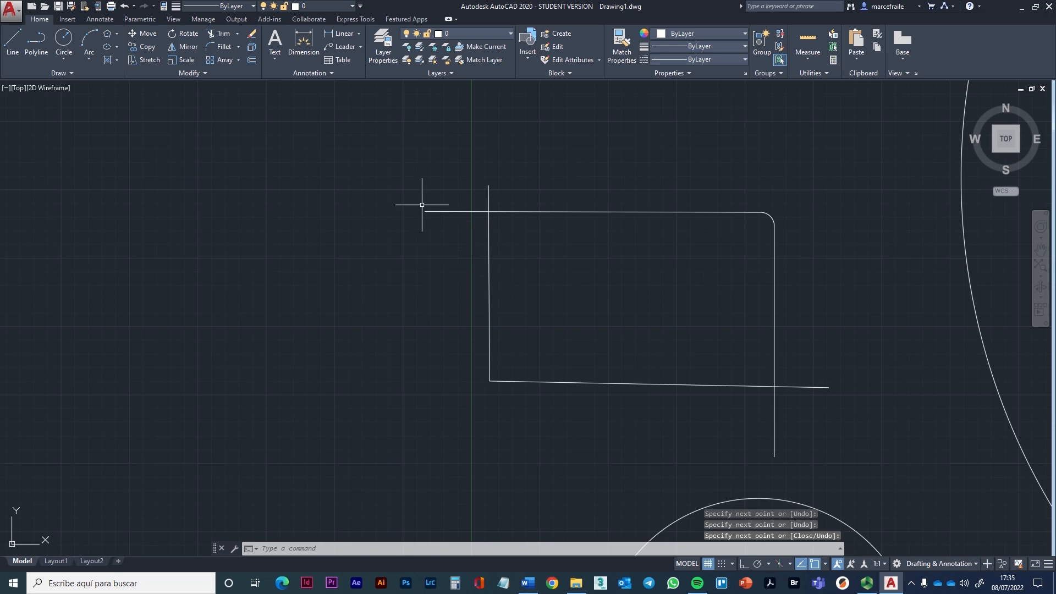
# Fillet the three remaining corners of the four-line rectangle with the radius of 250
pyautogui.write('F')
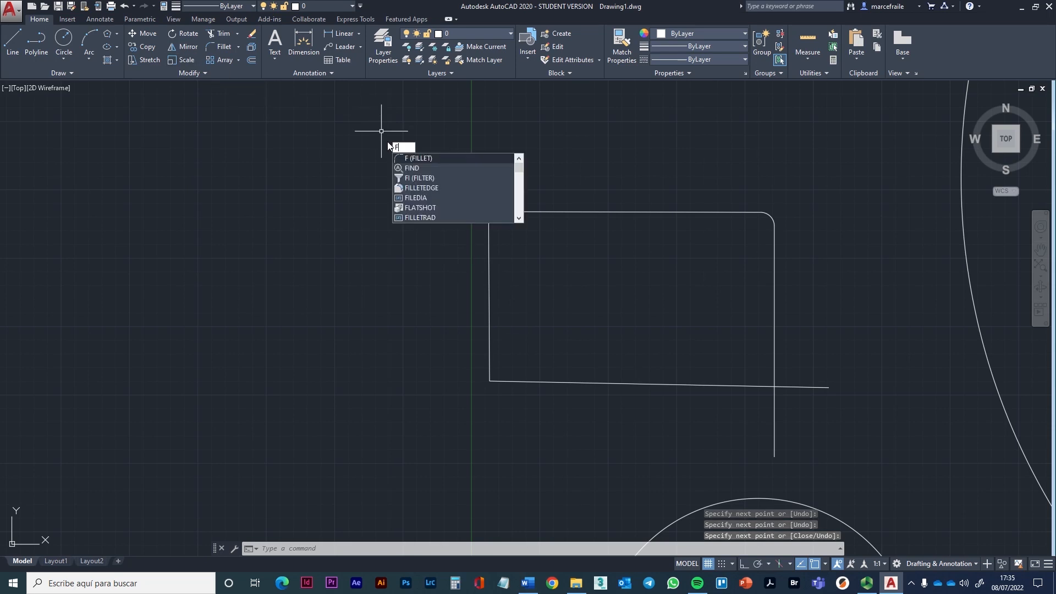
pyautogui.click(437, 158)
pyautogui.click(488, 243)
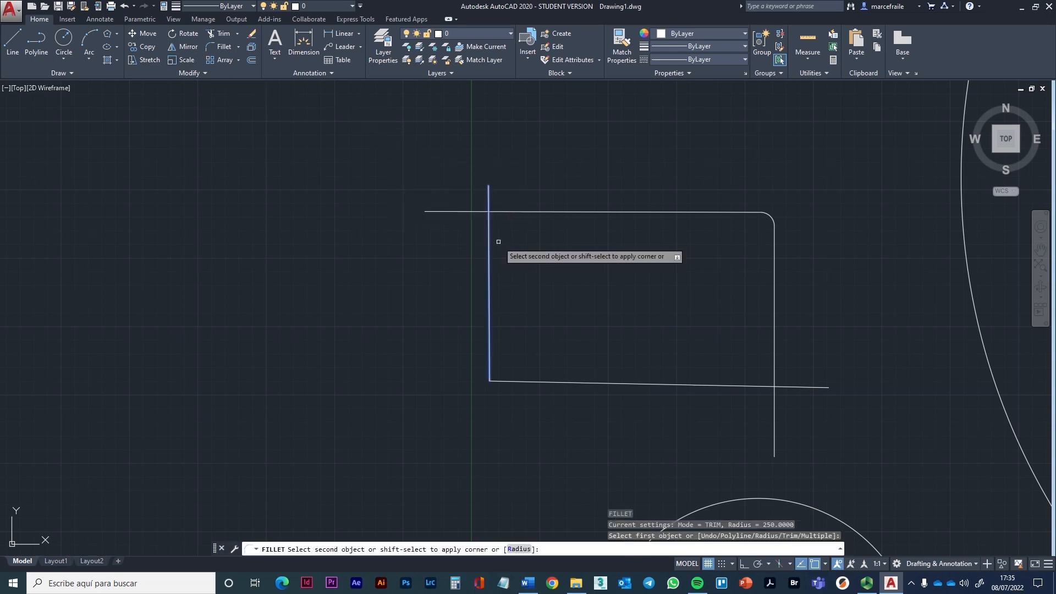
pyautogui.click(512, 212)
pyautogui.press('space')
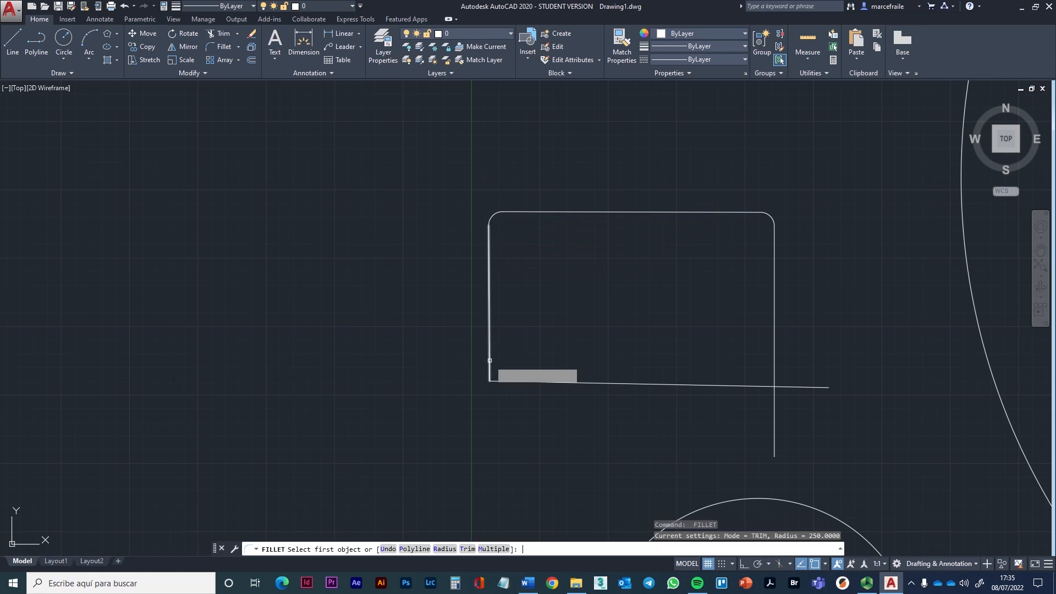
pyautogui.click(490, 367)
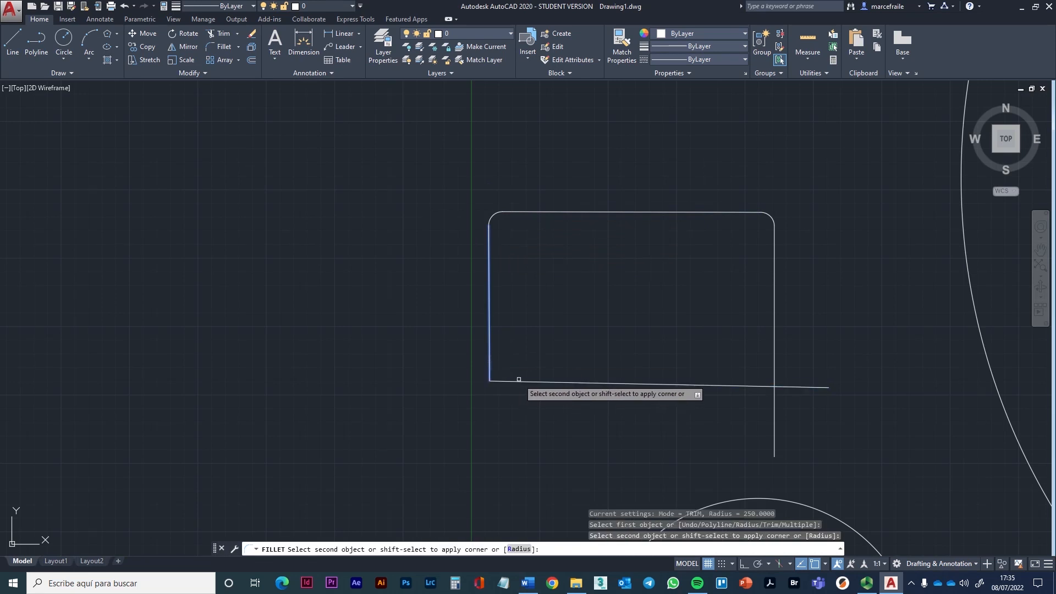
pyautogui.click(517, 381)
pyautogui.press('space')
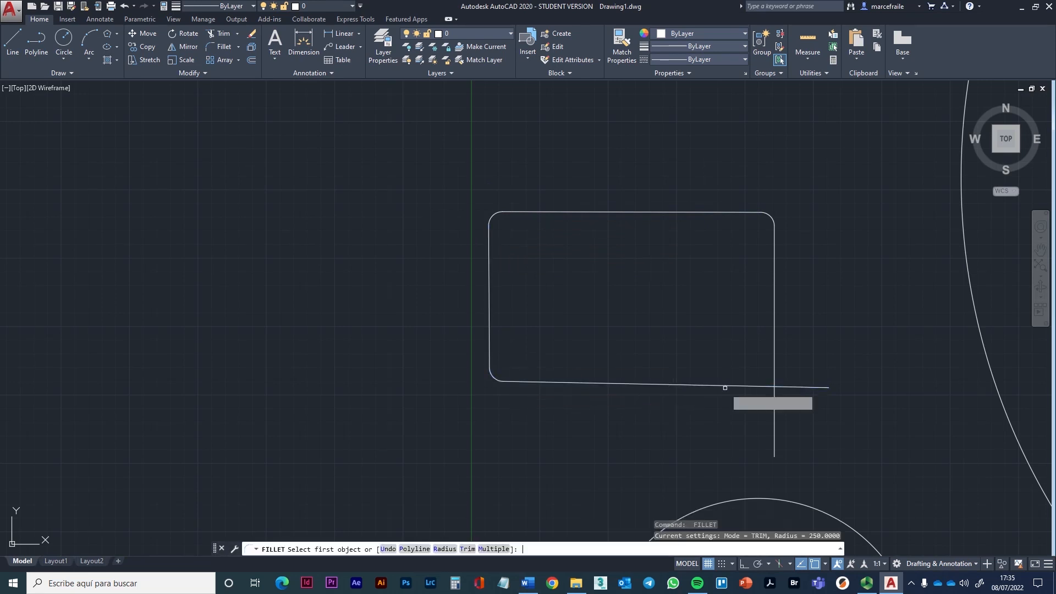
pyautogui.click(745, 385)
pyautogui.click(776, 367)
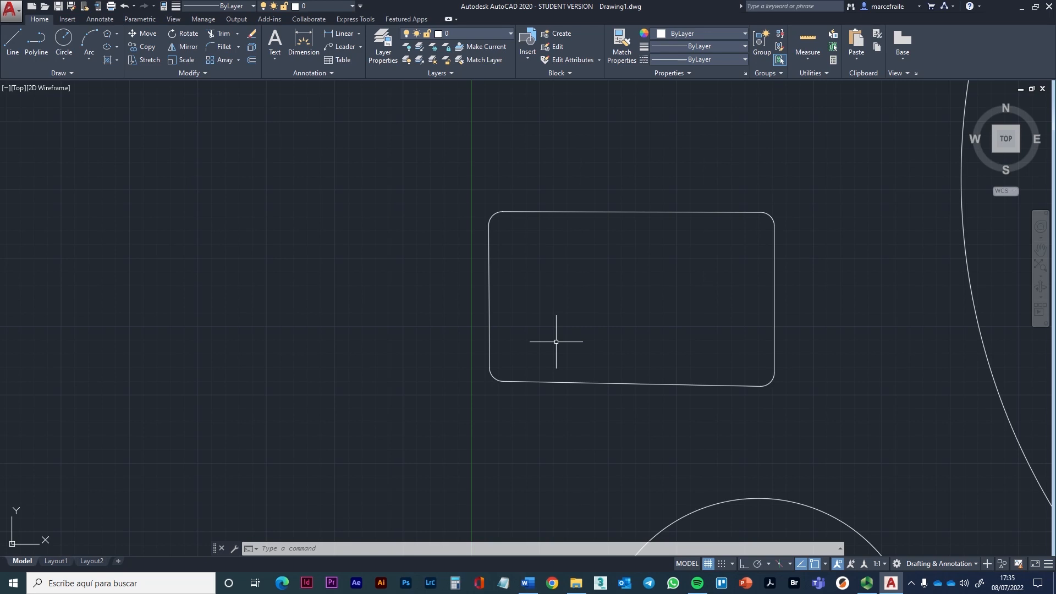
# Draw a closed irregular U-shaped outline of nine connected lines in the empty area beside the rounded rectangle
pyautogui.scroll(-4, 533, 316)
pyautogui.moveTo(573, 342)
pyautogui.mouseDown(button='middle')
pyautogui.moveTo(533, 353)
pyautogui.moveTo(745, 311)
pyautogui.mouseUp(button='middle')
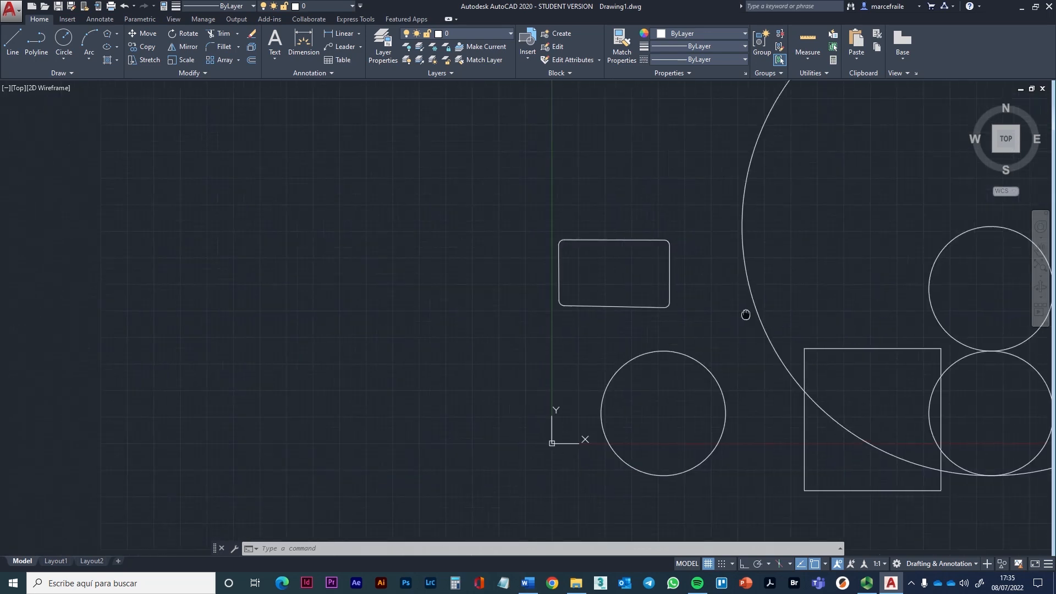
pyautogui.rightClick(474, 324)
pyautogui.press('Escape')
pyautogui.press('Escape')
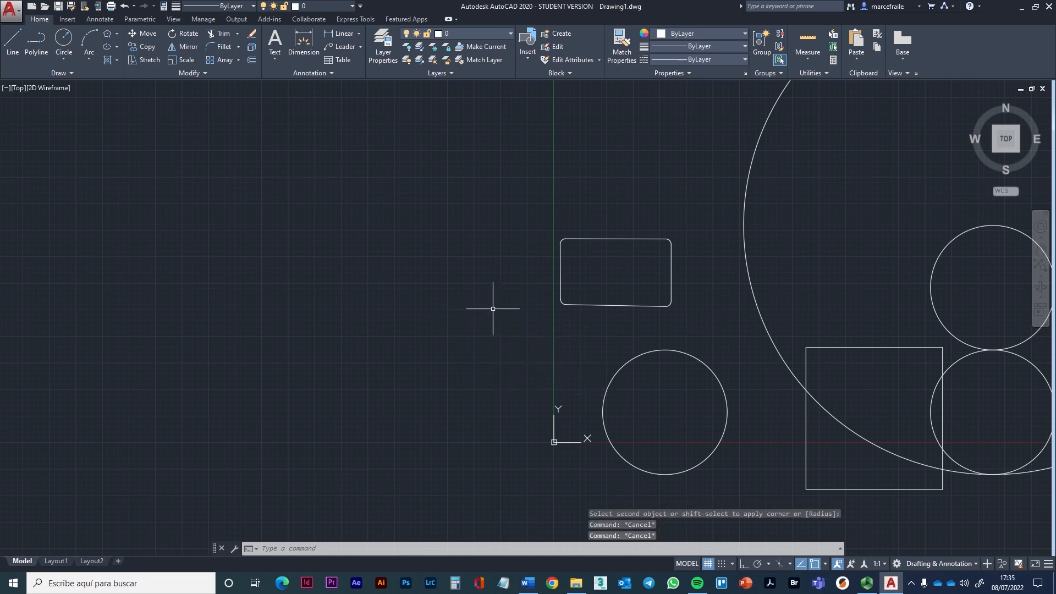
pyautogui.write('l')
pyautogui.press('Return')
pyautogui.click(276, 217)
pyautogui.click(277, 418)
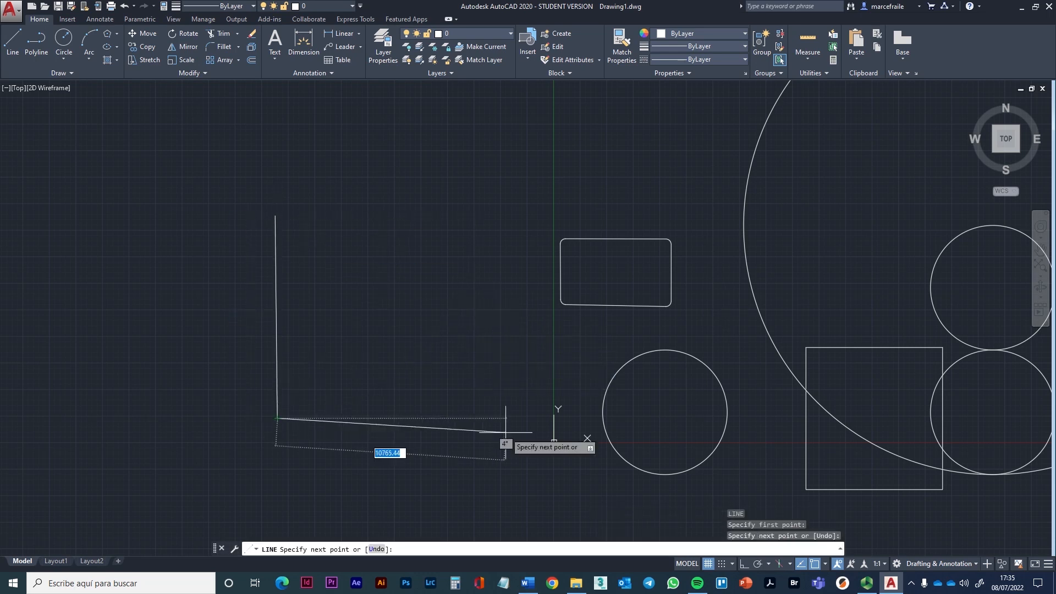
pyautogui.click(505, 432)
pyautogui.click(490, 310)
pyautogui.click(490, 186)
pyautogui.click(391, 194)
pyautogui.click(412, 321)
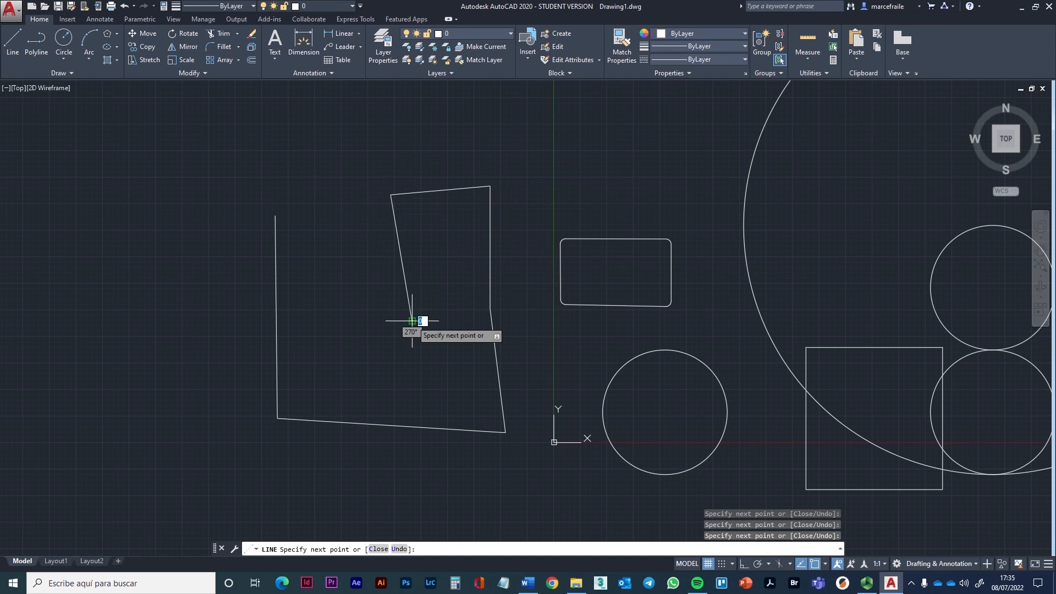
pyautogui.click(333, 332)
pyautogui.click(302, 231)
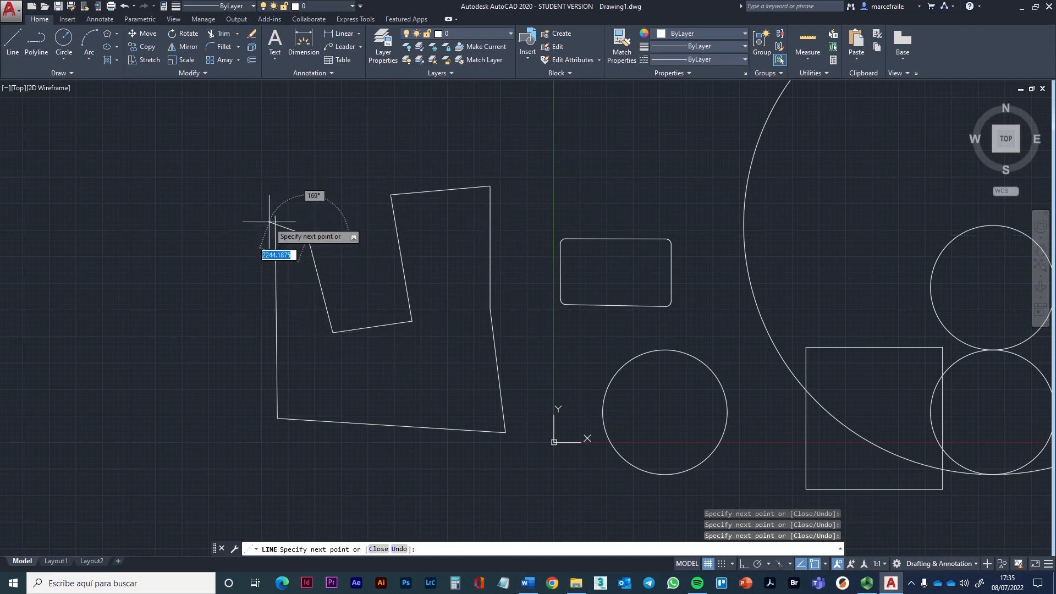
pyautogui.click(276, 217)
pyautogui.press('Return')
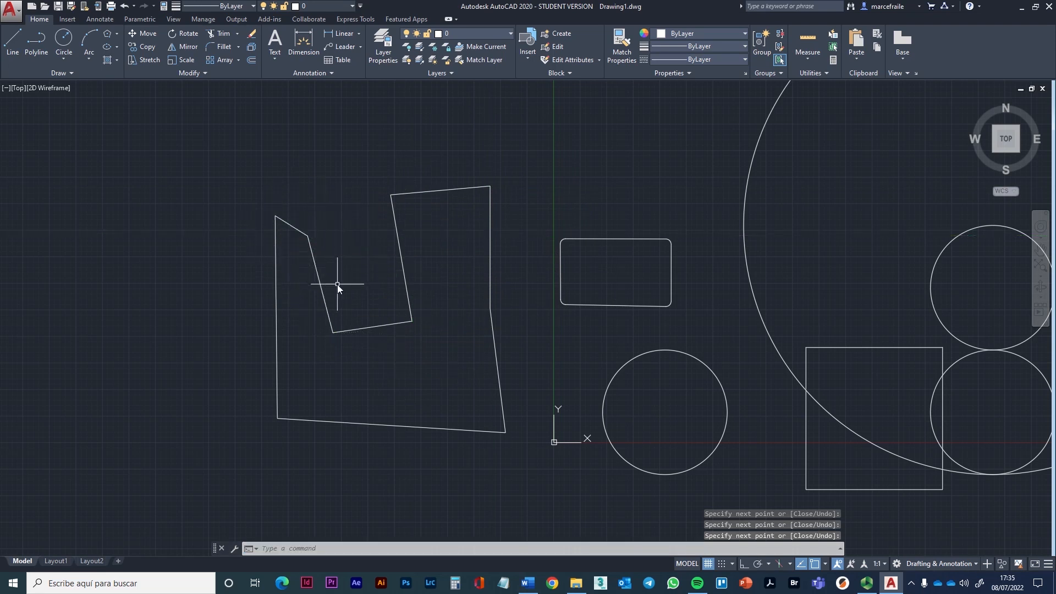
# Fillet both ends of the short sloped edge at the top of the outline's left arm with radius 250
pyautogui.write('f')
pyautogui.press('Return')
pyautogui.scroll(8, 234, 242)
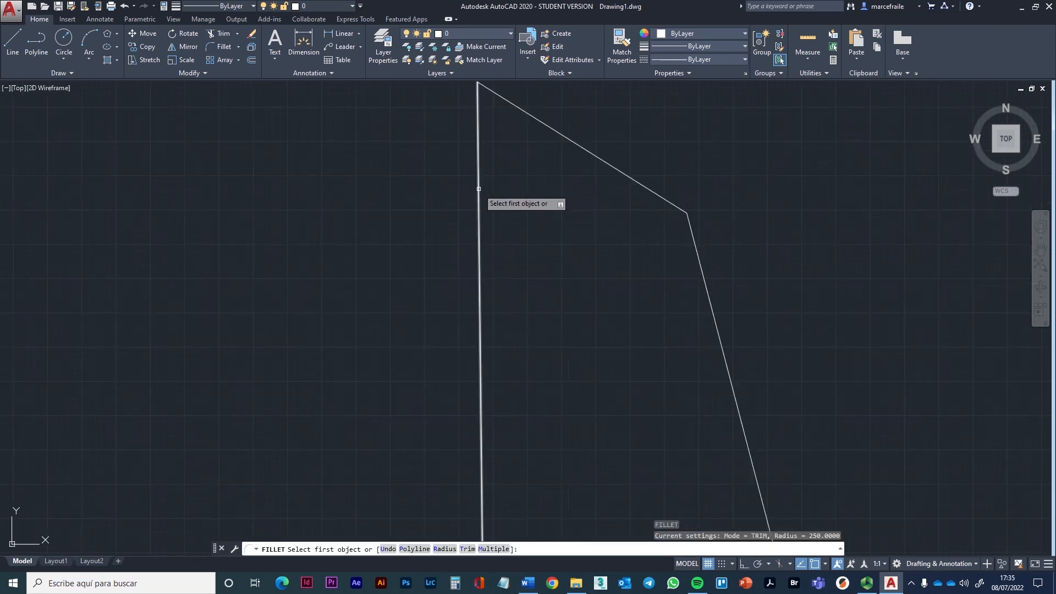
pyautogui.click(478, 189)
pyautogui.click(546, 123)
pyautogui.press('Return')
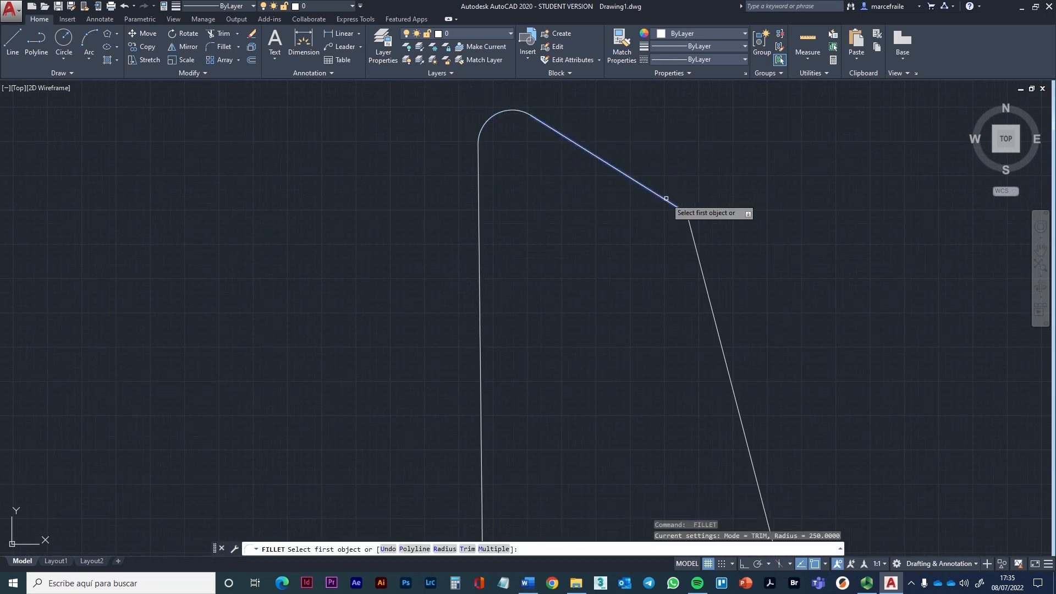
pyautogui.click(666, 198)
pyautogui.click(691, 251)
# Fillet the two lower corners of the notch in the irregular outline with radius 250
pyautogui.scroll(-5, 636, 290)
pyautogui.moveTo(589, 279); pyautogui.dragTo(392, 181, button='middle')
pyautogui.press('Return')
pyautogui.click(488, 322)
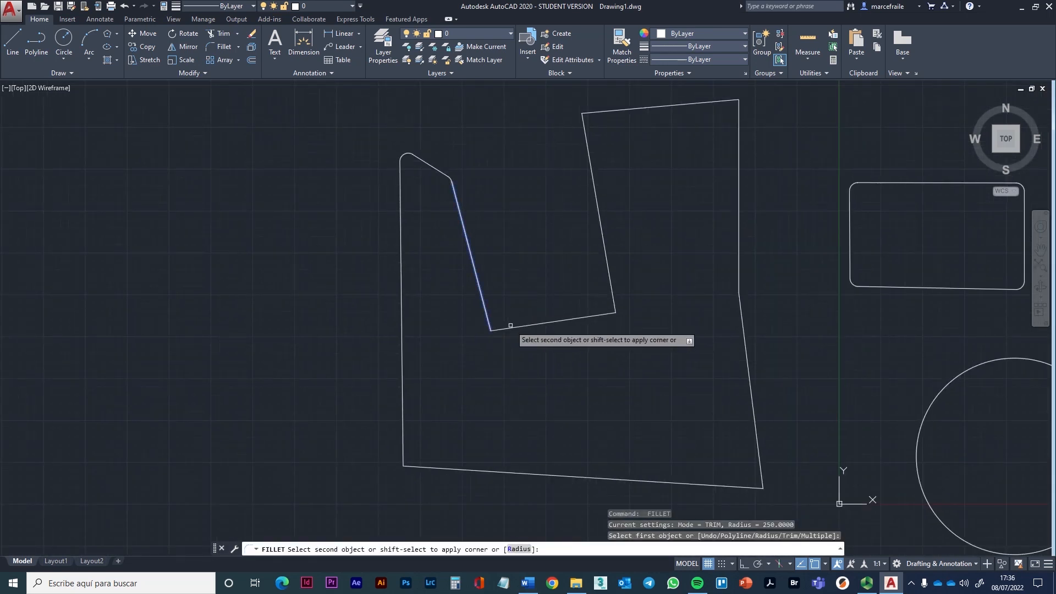
pyautogui.click(510, 326)
pyautogui.press('Return')
pyautogui.click(614, 301)
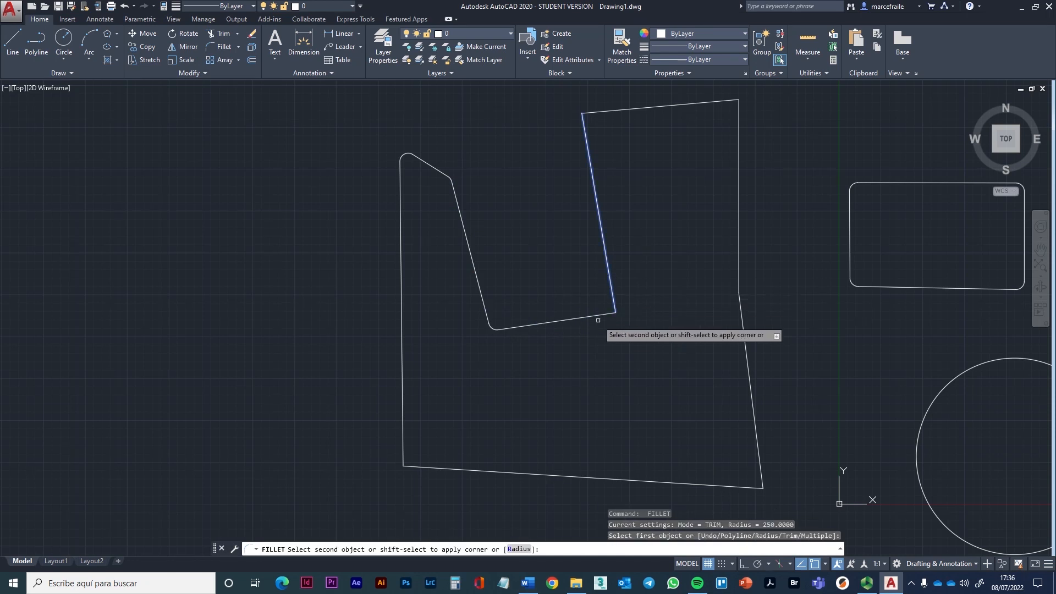
pyautogui.click(597, 317)
# Fillet the two top corners of the outline's right arm with radius 250
pyautogui.press('Return')
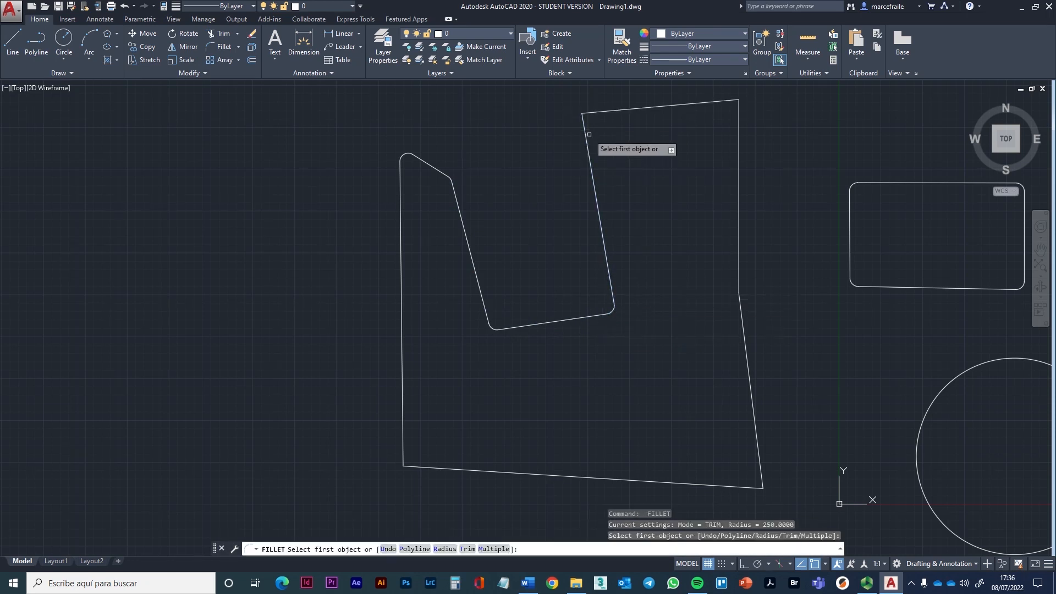
pyautogui.click(588, 134)
pyautogui.click(632, 109)
pyautogui.press('Return')
pyautogui.click(721, 103)
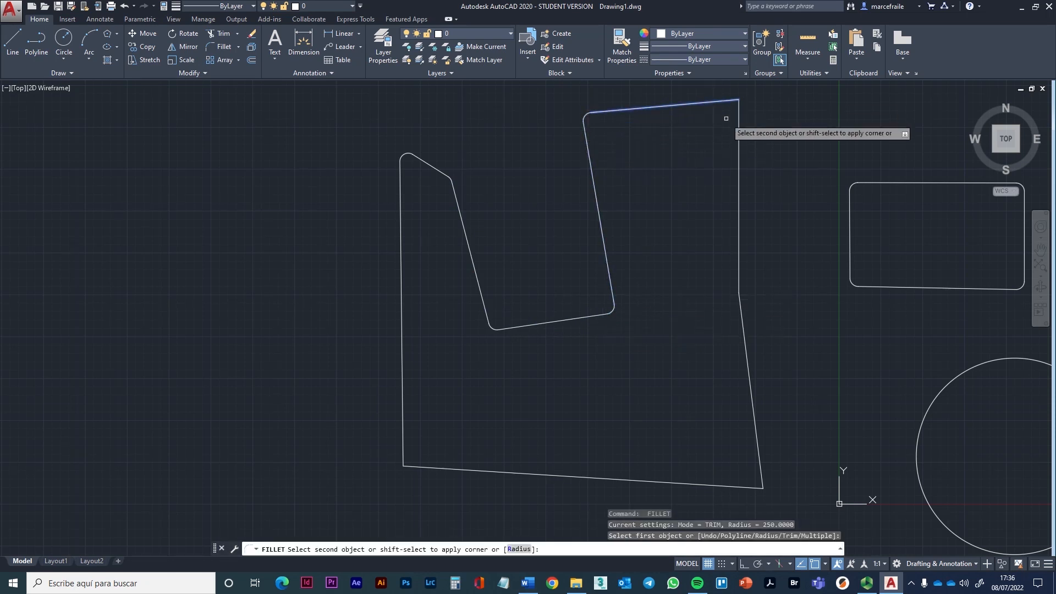
pyautogui.click(738, 135)
# Fillet the shallow corner midway down the outline's right side with radius 250
pyautogui.press('Return')
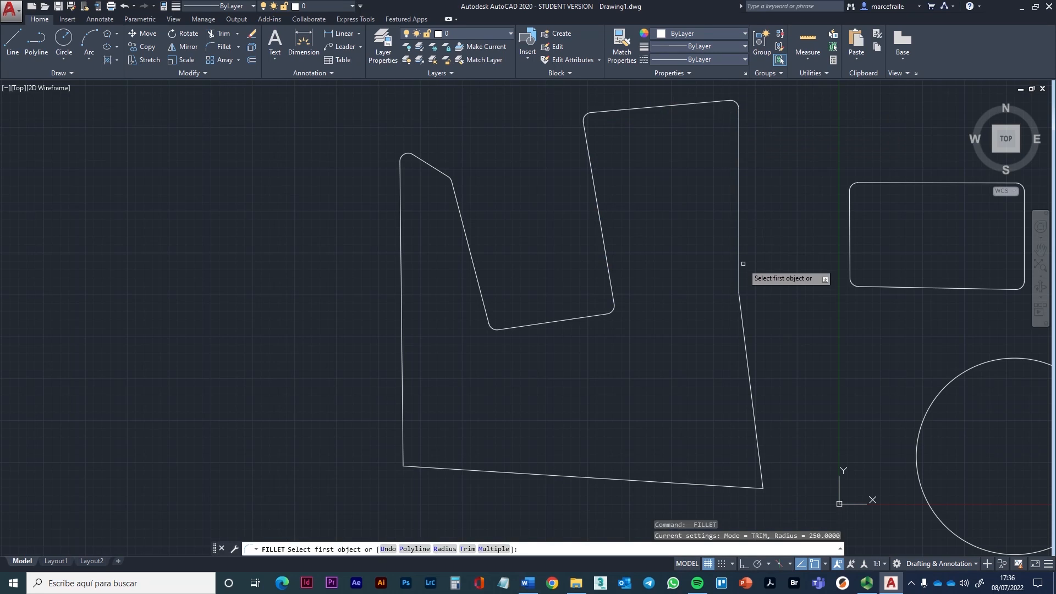
pyautogui.click(743, 263)
pyautogui.click(739, 278)
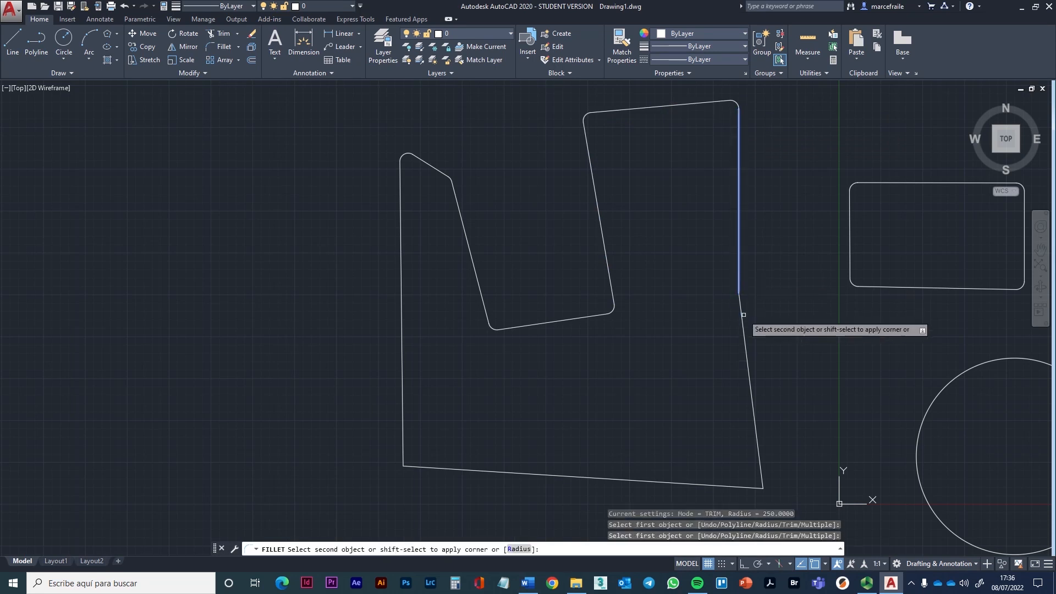
pyautogui.click(745, 337)
# Fillet the lower-right and lower-left corners of the irregular outline with radius 250
pyautogui.press('Return')
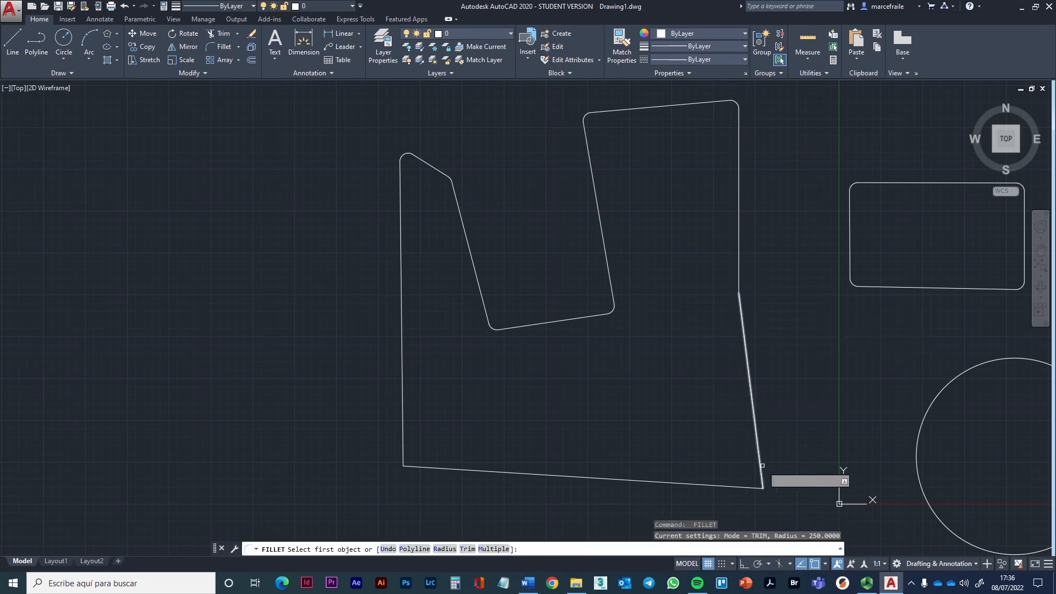
pyautogui.click(759, 476)
pyautogui.click(761, 468)
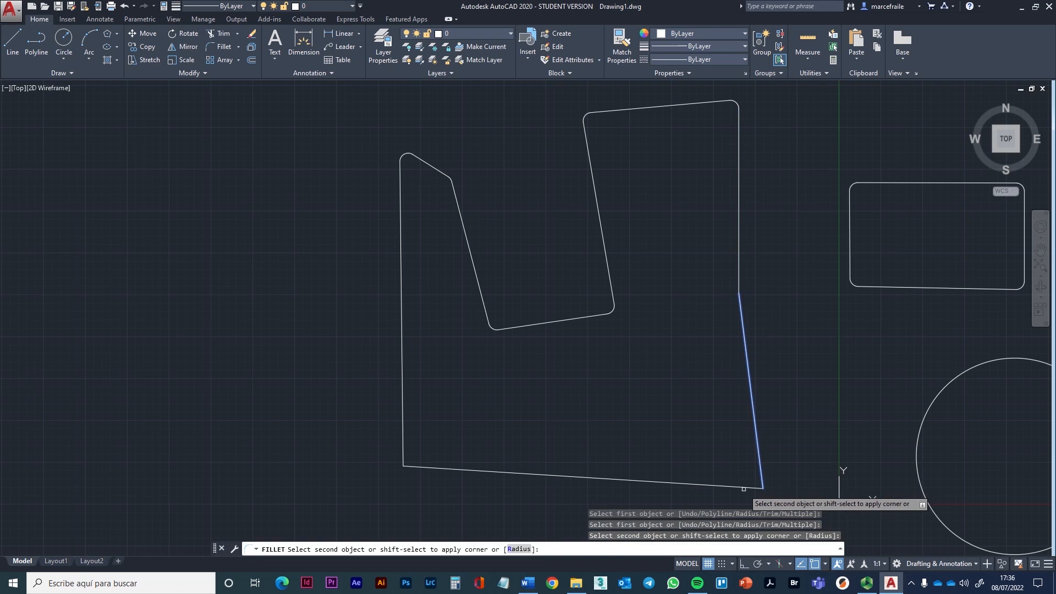
pyautogui.click(743, 488)
pyautogui.press('Return')
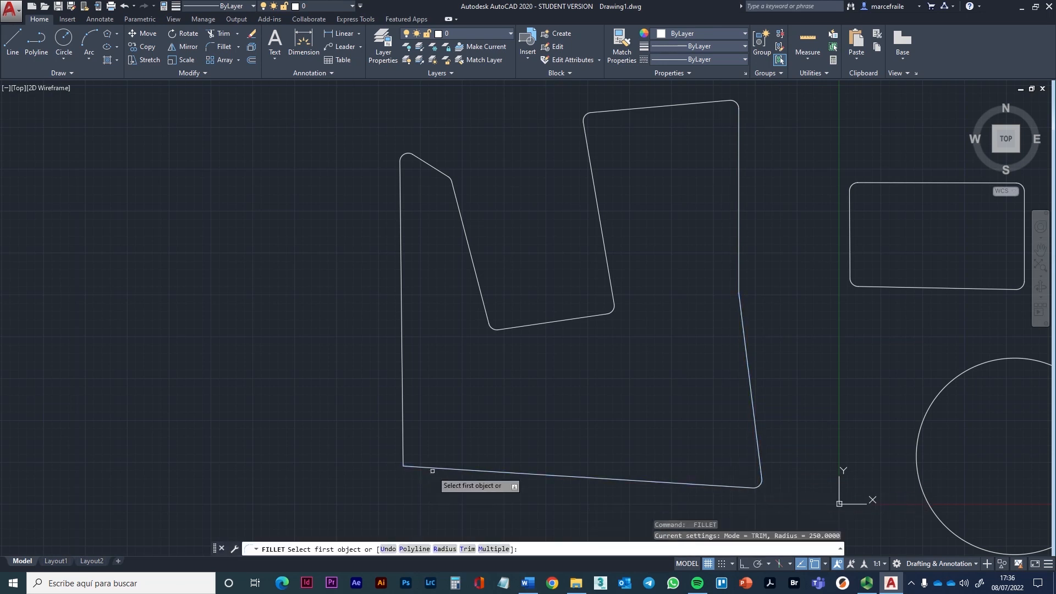
pyautogui.click(432, 471)
pyautogui.press('Return')
# Examine the rounded corners of the irregular outline and look over the other shapes across to the isolated small circle
pyautogui.scroll(-4, 670, 442)
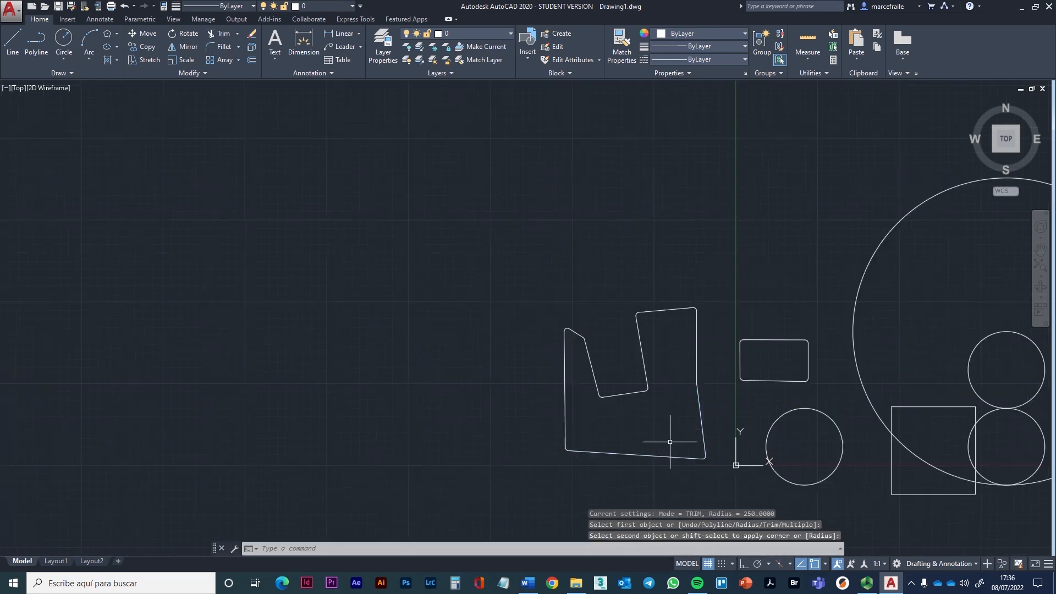
pyautogui.scroll(2, 670, 442)
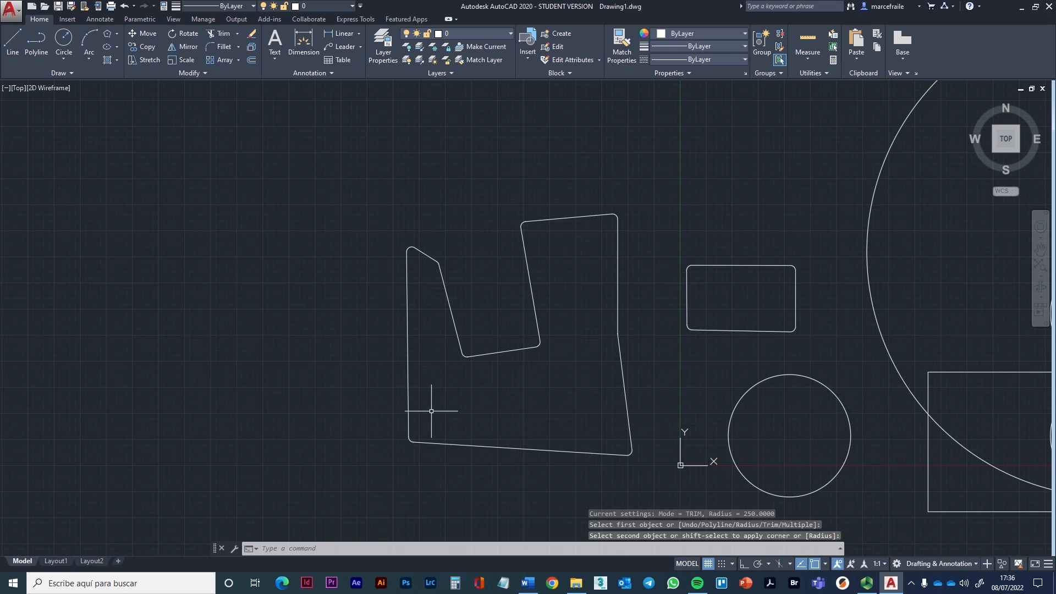
pyautogui.scroll(2, 473, 421)
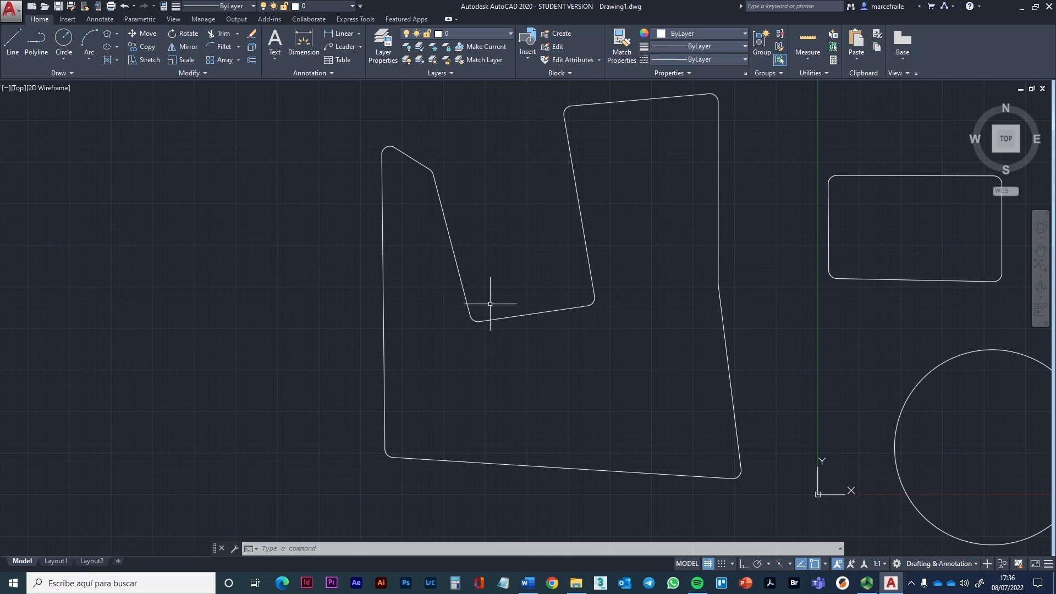
pyautogui.moveTo(582, 288)
pyautogui.mouseDown(button='middle')
pyautogui.moveTo(376, 257)
pyautogui.moveTo(363, 273)
pyautogui.mouseUp(button='middle')
pyautogui.scroll(-2, 387, 285)
pyautogui.moveTo(660, 321); pyautogui.dragTo(407, 361, button='middle')
pyautogui.scroll(-1, 408, 361)
pyautogui.moveTo(654, 363); pyautogui.dragTo(402, 364, button='middle')
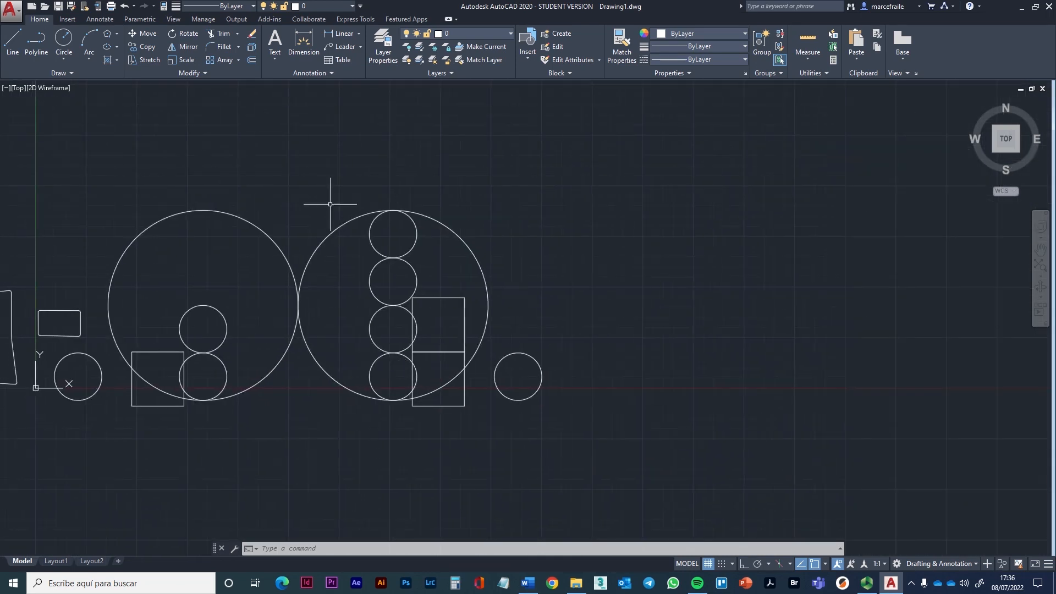
pyautogui.click(224, 61)
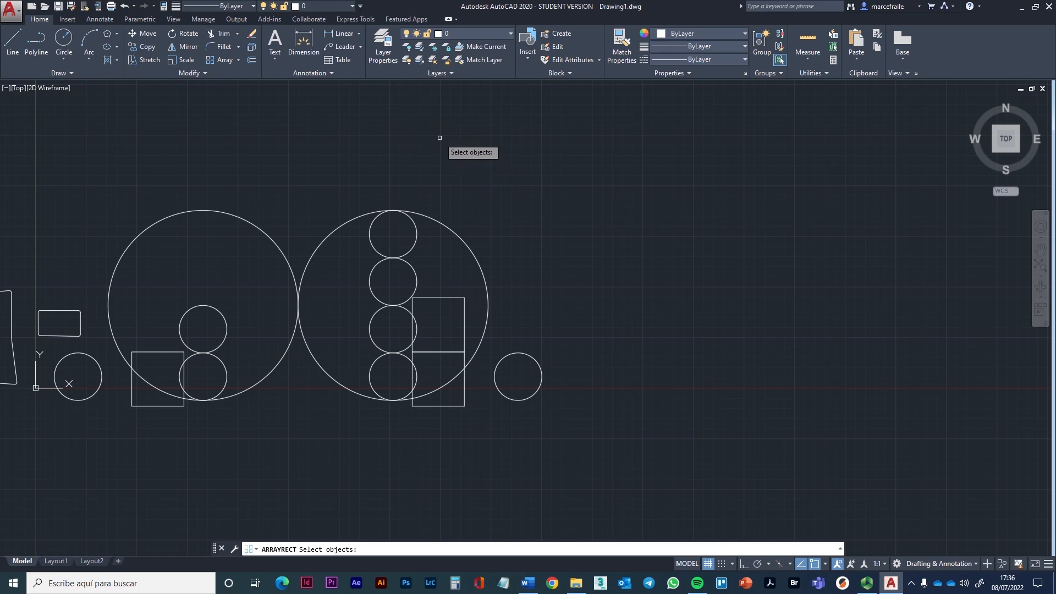
pyautogui.press('Escape')
pyautogui.press('Escape')
# Create a rectangular array of the isolated small circle with 6 columns and 4 rows
pyautogui.moveTo(530, 276); pyautogui.dragTo(521, 246, button='middle')
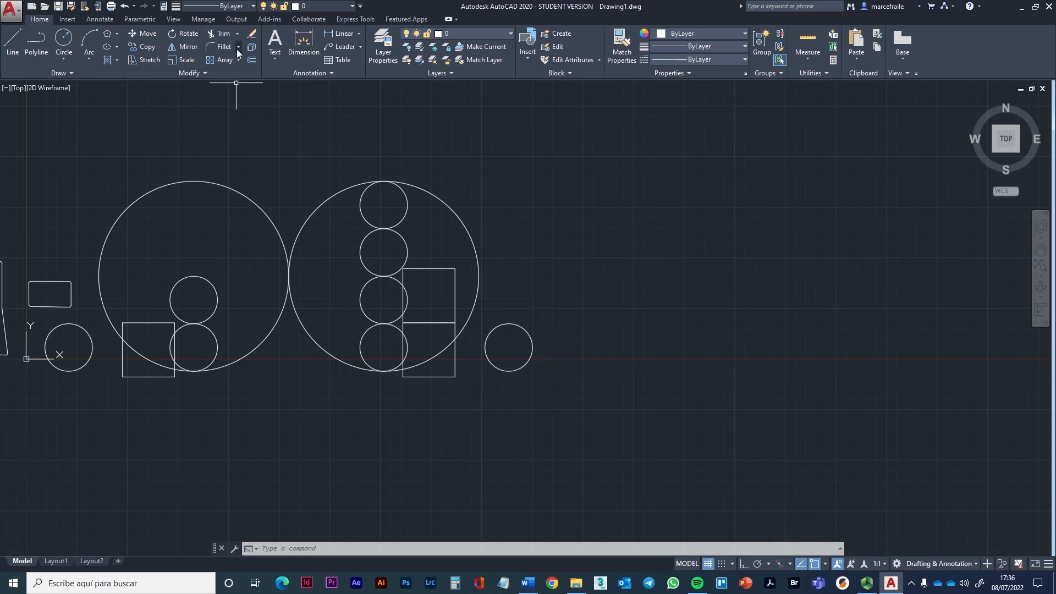
pyautogui.click(214, 62)
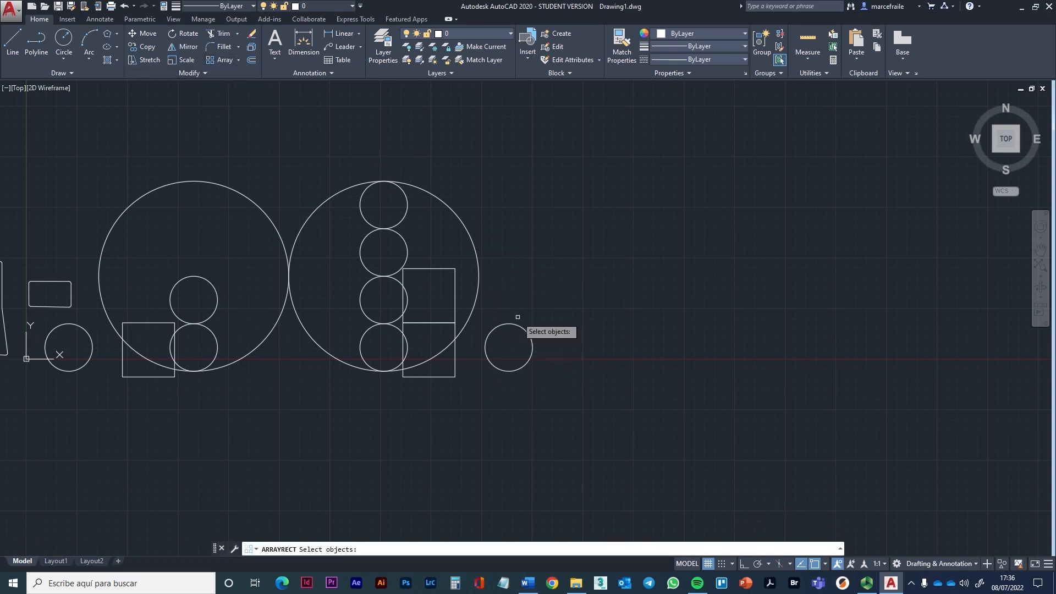
pyautogui.click(527, 332)
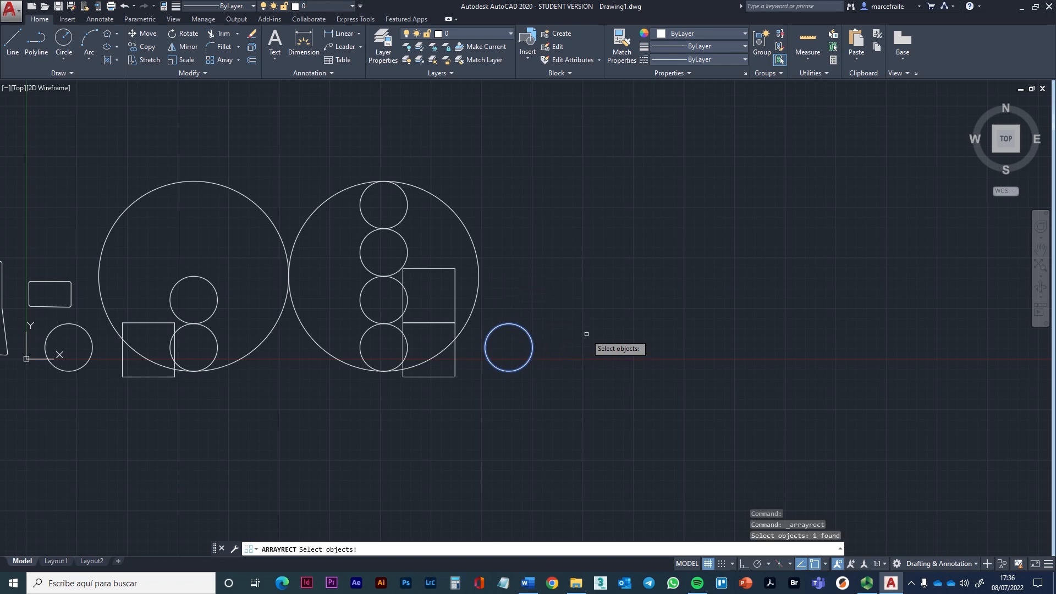
pyautogui.press('Return')
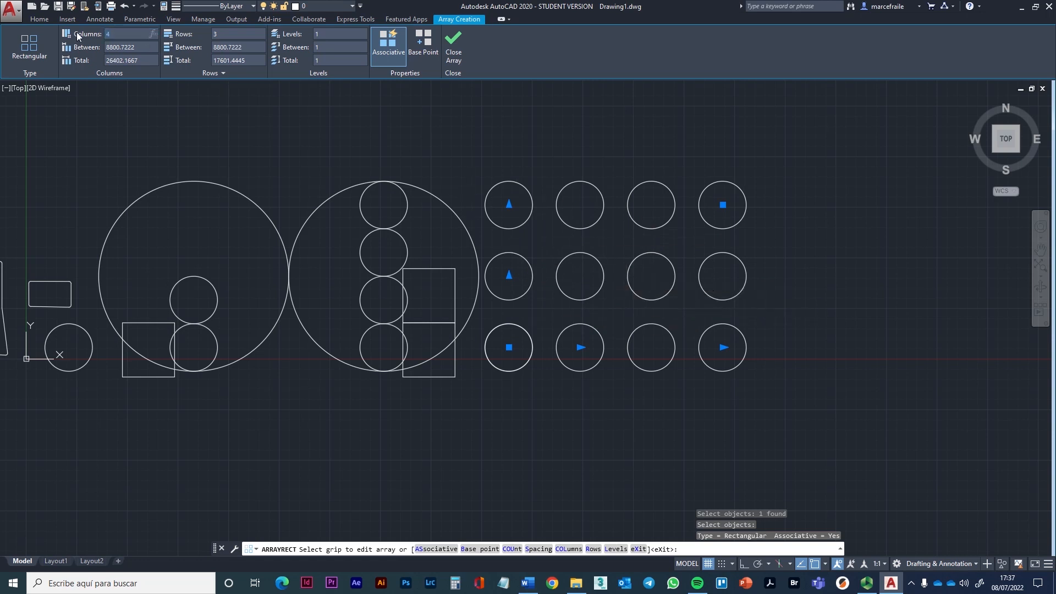
pyautogui.press('Return')
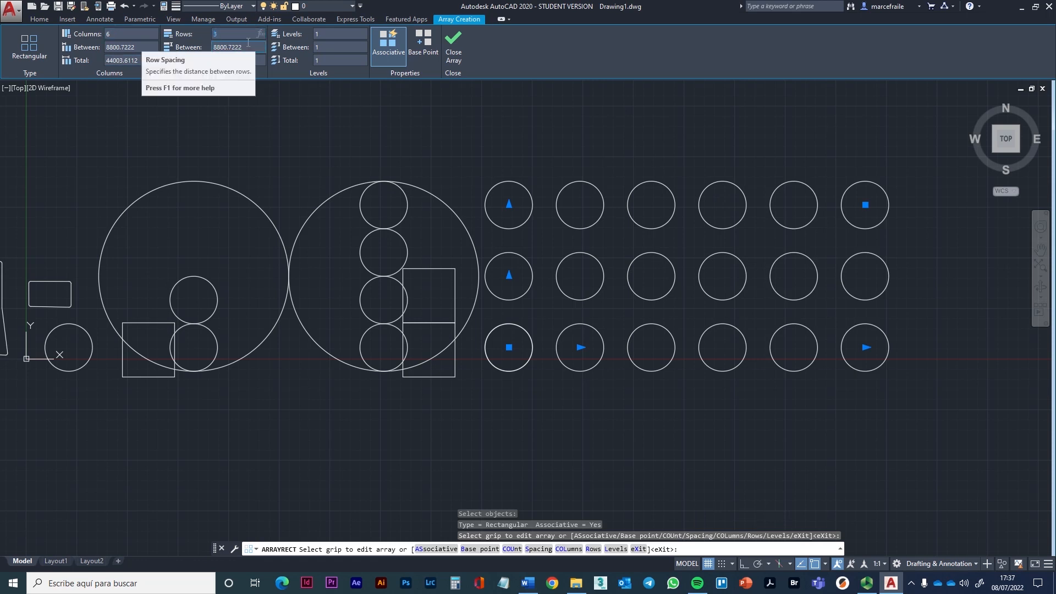
pyautogui.press('Return')
pyautogui.scroll(-1, 605, 325)
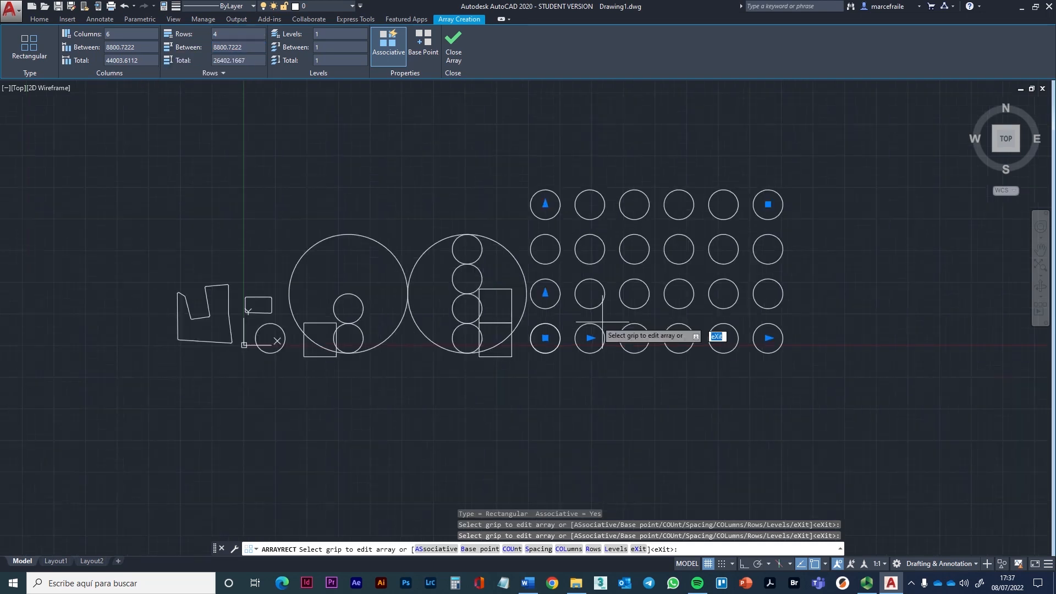
pyautogui.scroll(1, 557, 246)
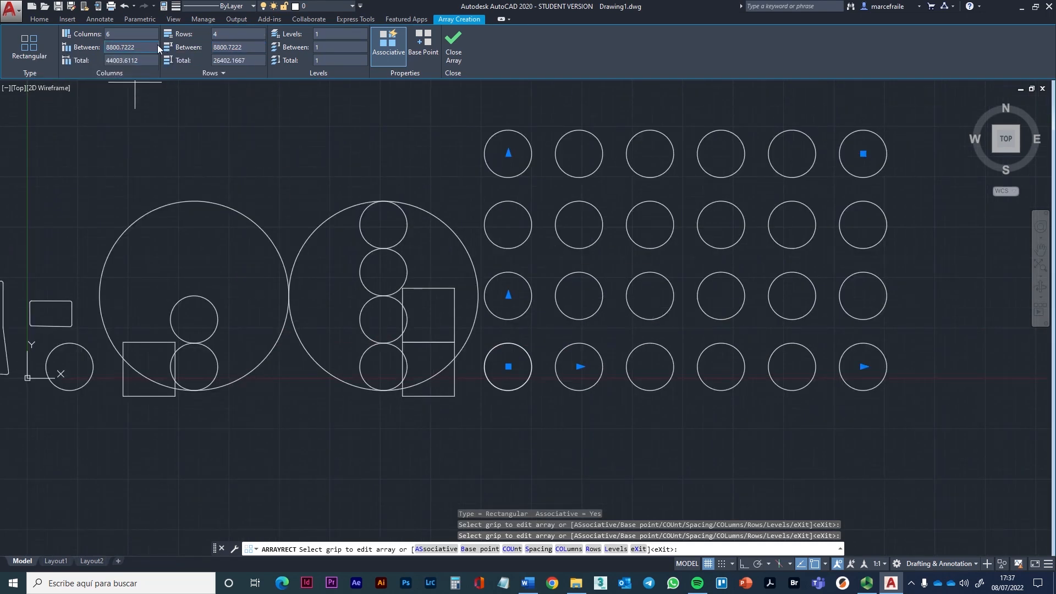
# Set the circle array's column spacing to 8300 and row spacing to 8100, and finish the array
pyautogui.click(136, 49)
pyautogui.write('8300')
pyautogui.press('Return')
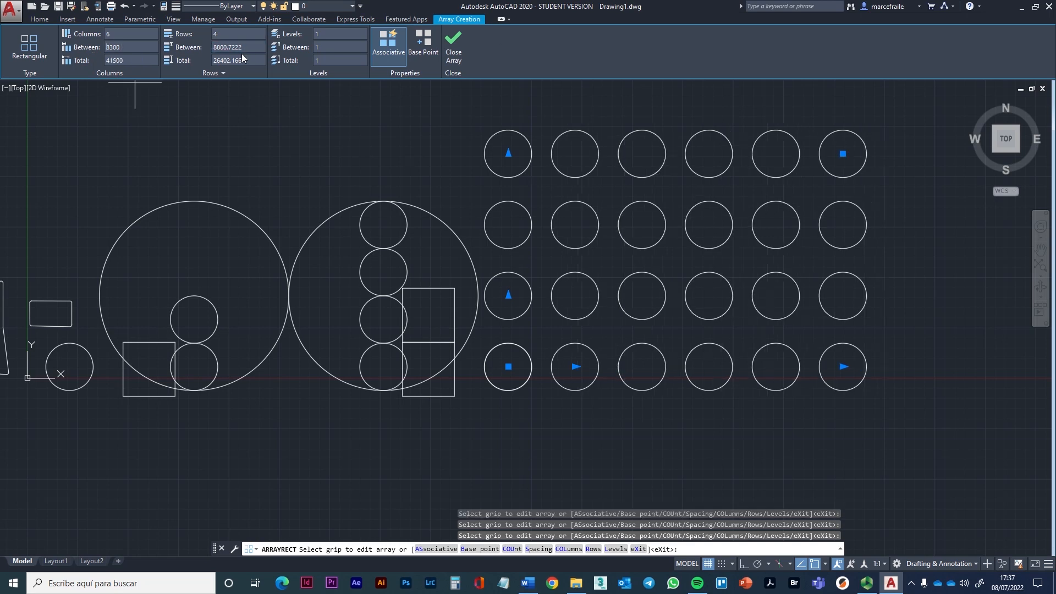
pyautogui.click(253, 46)
pyautogui.write('8100')
pyautogui.press('Return')
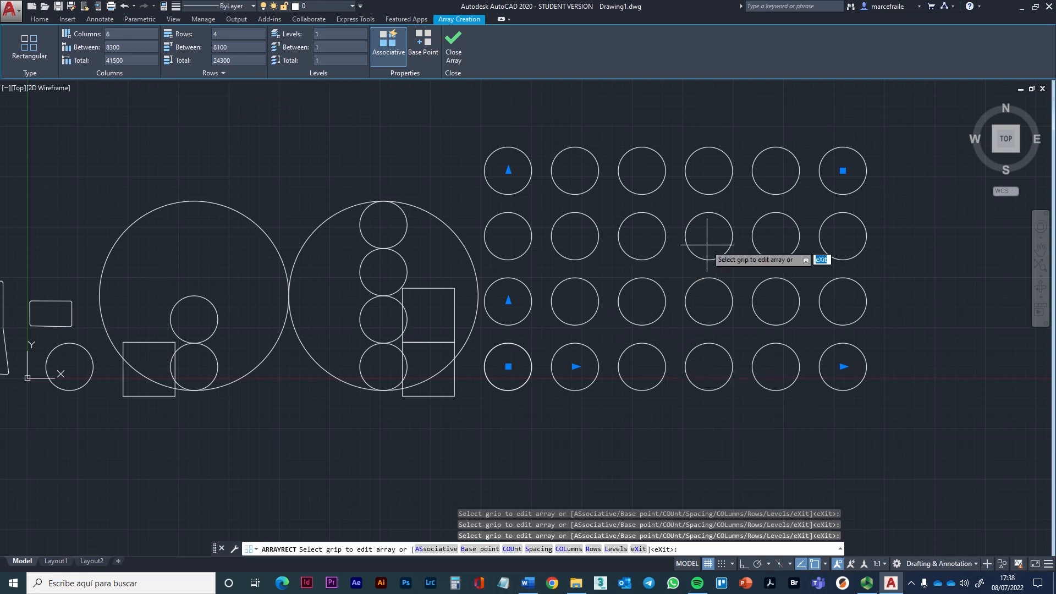
pyautogui.click(454, 54)
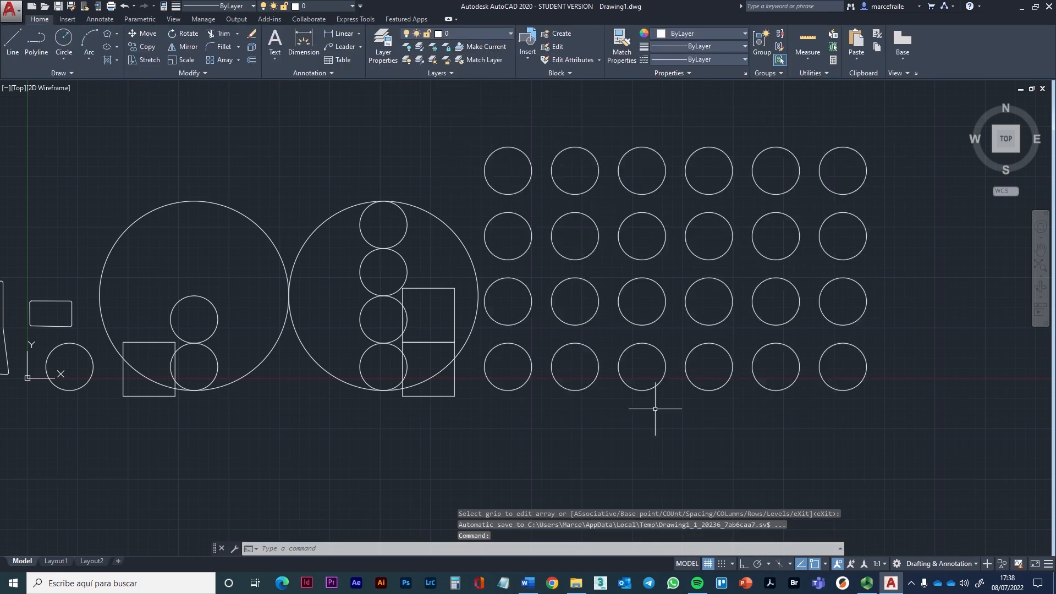
pyautogui.click(632, 258)
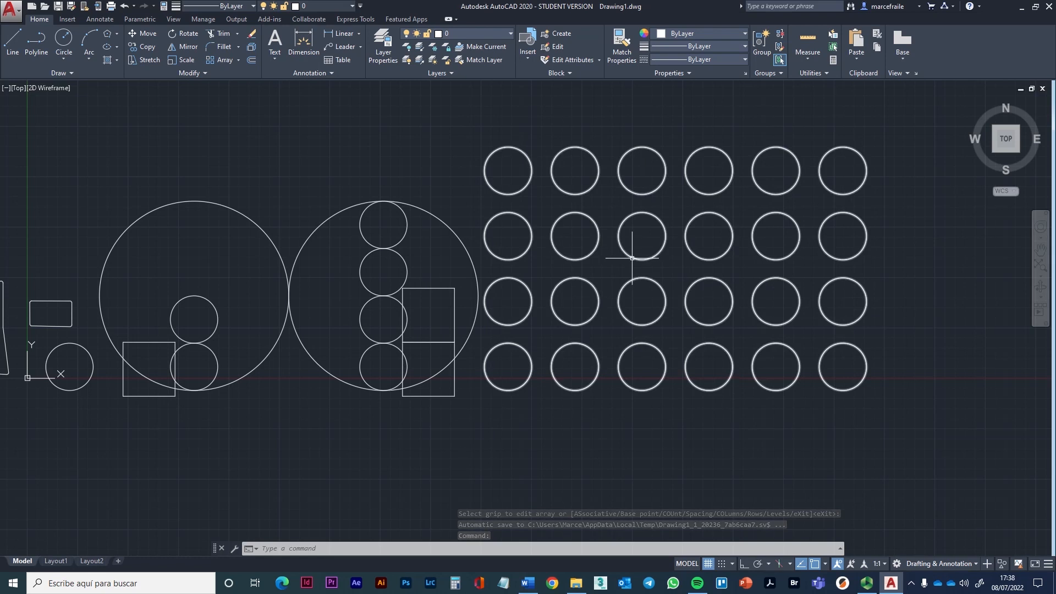
pyautogui.moveTo(750, 269)
pyautogui.mouseDown(button='middle')
pyautogui.moveTo(608, 255)
pyautogui.moveTo(635, 276)
pyautogui.mouseUp(button='middle')
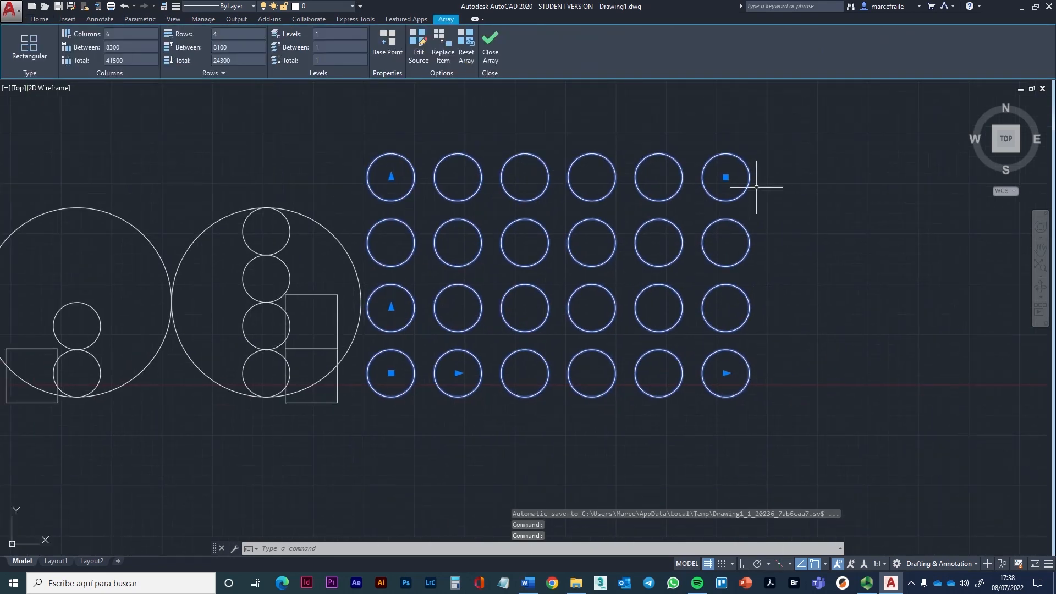
pyautogui.click(726, 177)
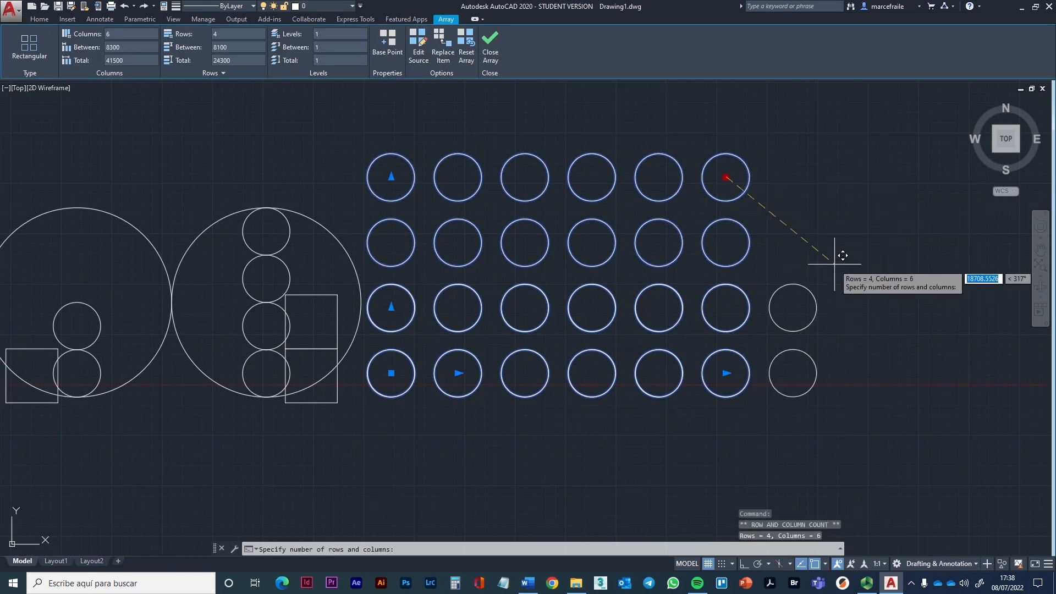
pyautogui.press('Escape')
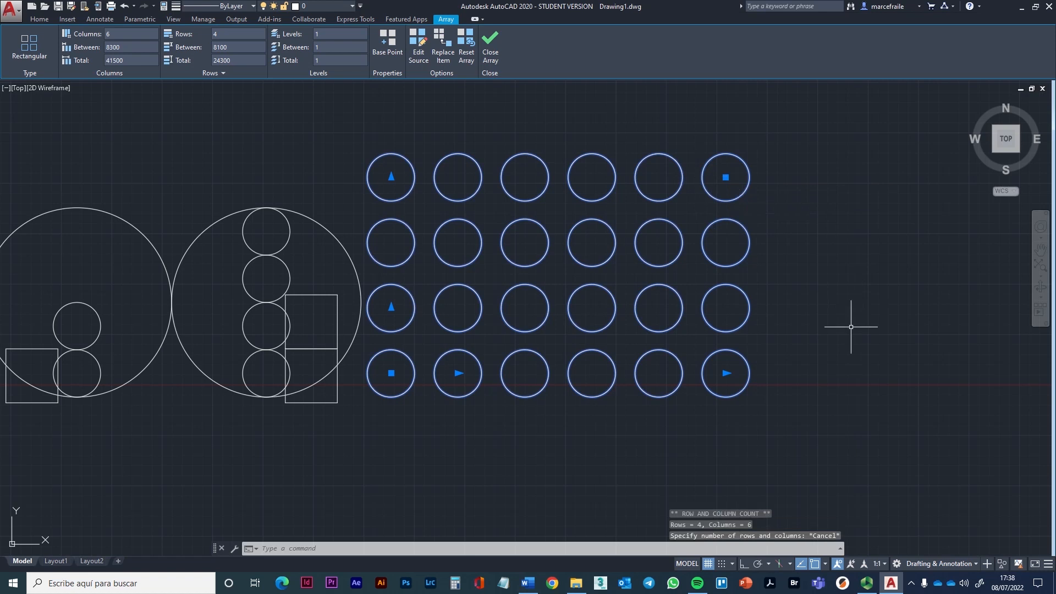
pyautogui.press('Escape')
# Stretch the circle array by its far corner grip to 6 rows and 6 columns, and finish editing it
pyautogui.click(714, 200)
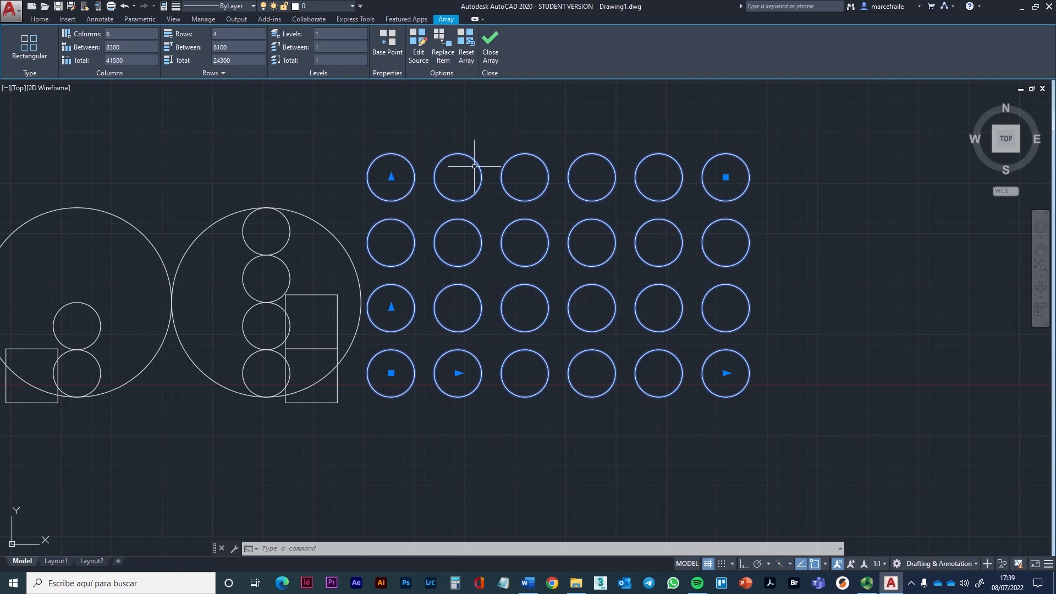
pyautogui.click(726, 177)
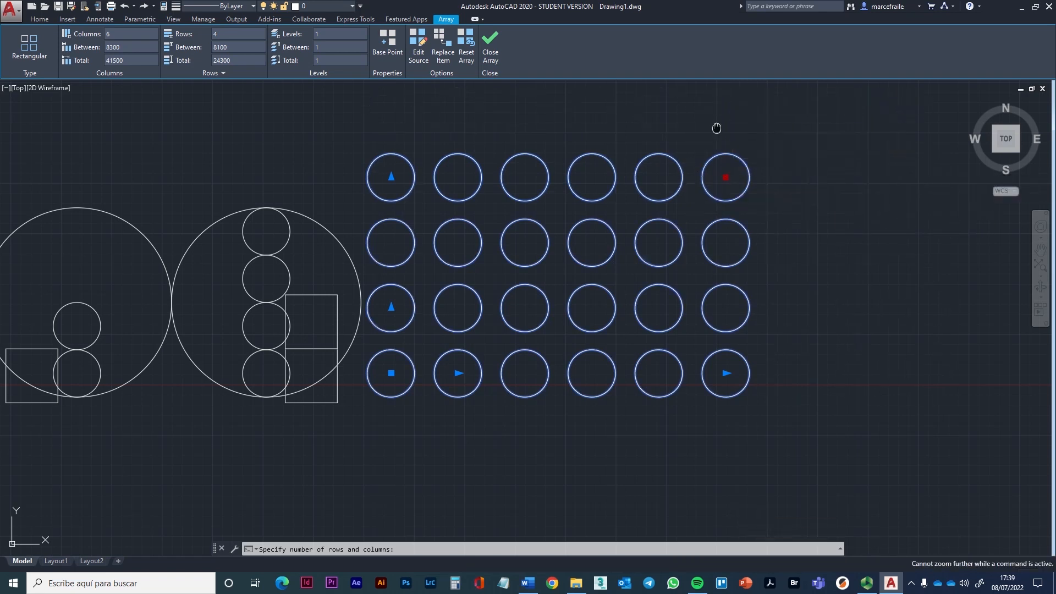
pyautogui.moveTo(714, 130); pyautogui.dragTo(722, 263, button='middle')
pyautogui.click(735, 179)
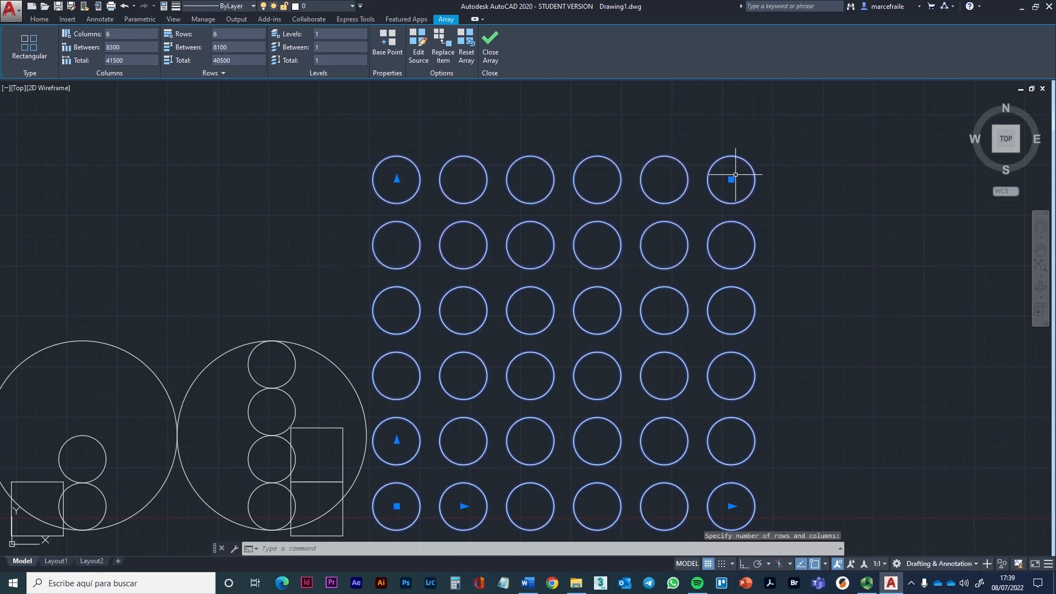
pyautogui.click(485, 49)
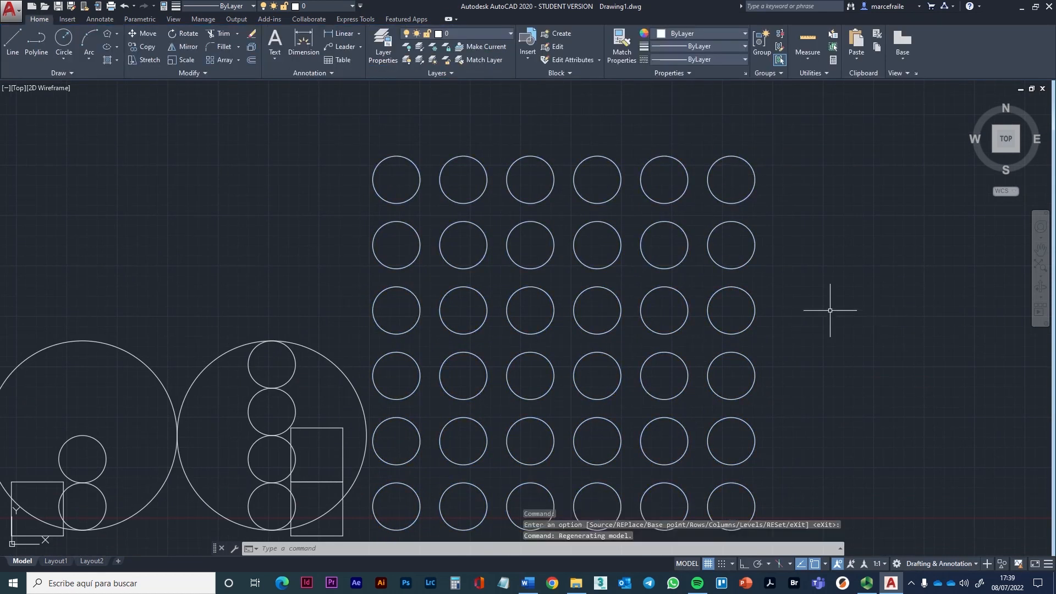
pyautogui.scroll(-2, 777, 224)
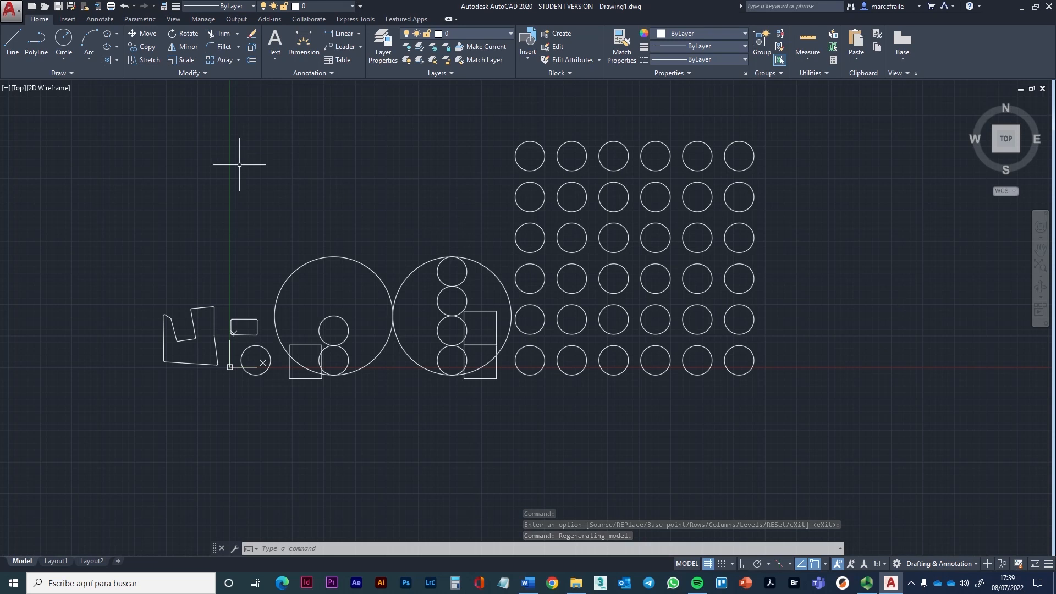
pyautogui.click(239, 60)
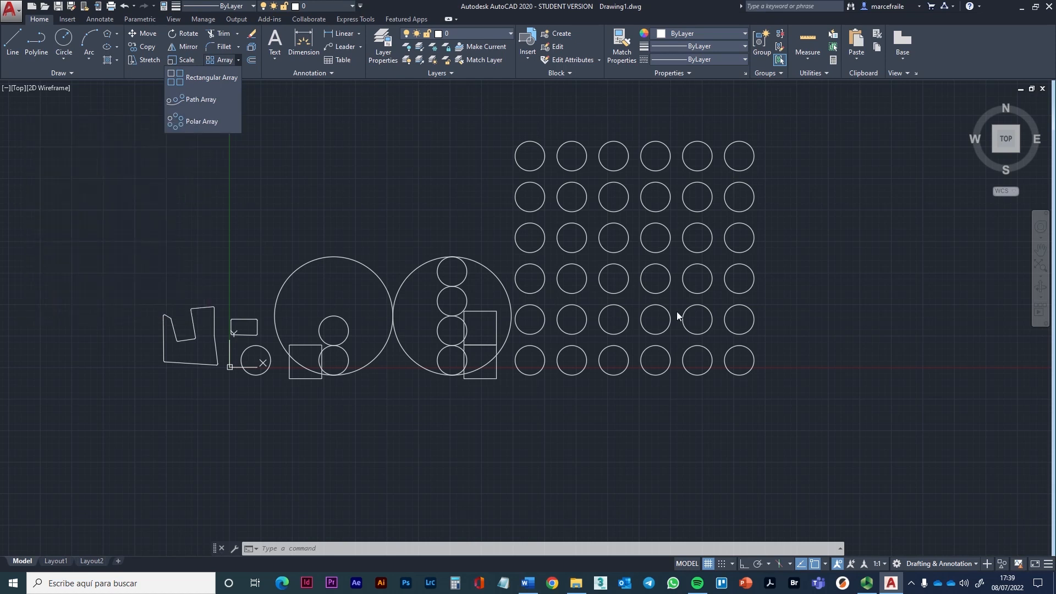
pyautogui.click(274, 169)
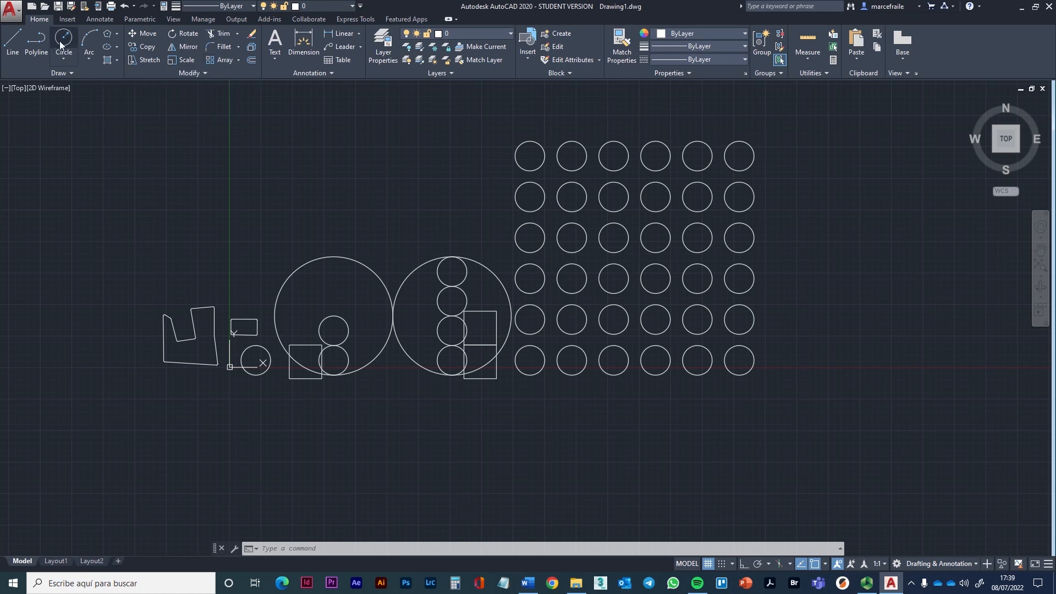
# Draw a large circle in the empty area to the right of the circle array
pyautogui.click(65, 41)
pyautogui.scroll(-5, 422, 193)
pyautogui.click(823, 257)
pyautogui.click(874, 299)
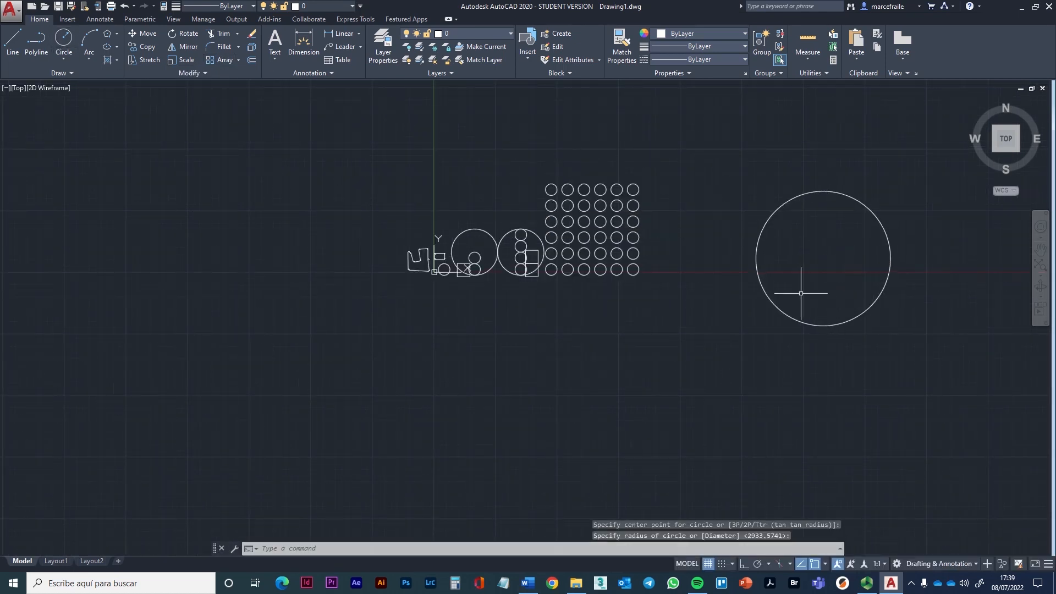
pyautogui.moveTo(741, 279); pyautogui.dragTo(572, 297, button='middle')
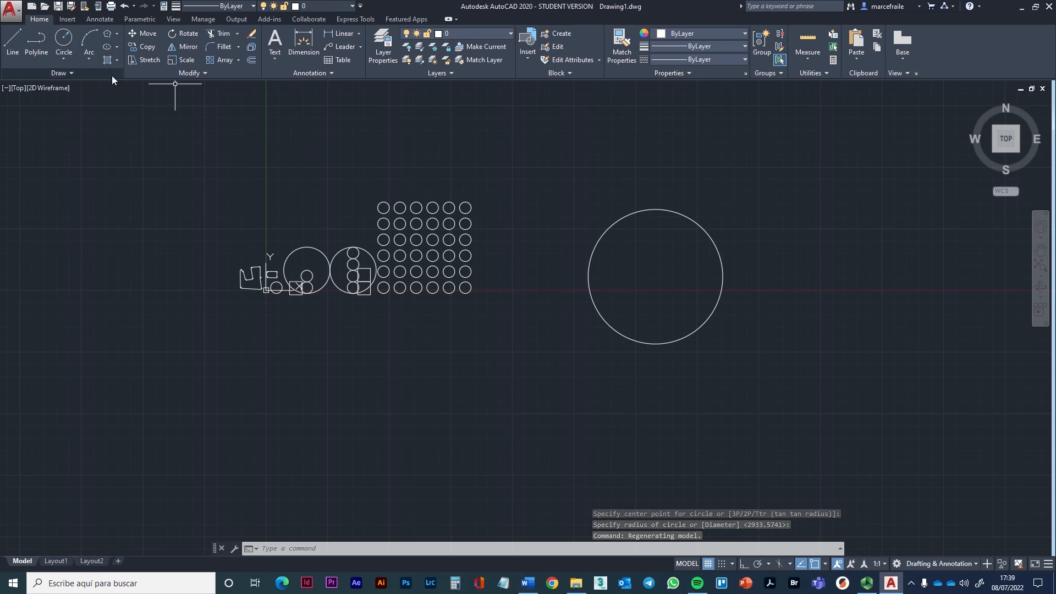
# Draw a small, roughly square rectangle centred just below the large circle
pyautogui.click(115, 35)
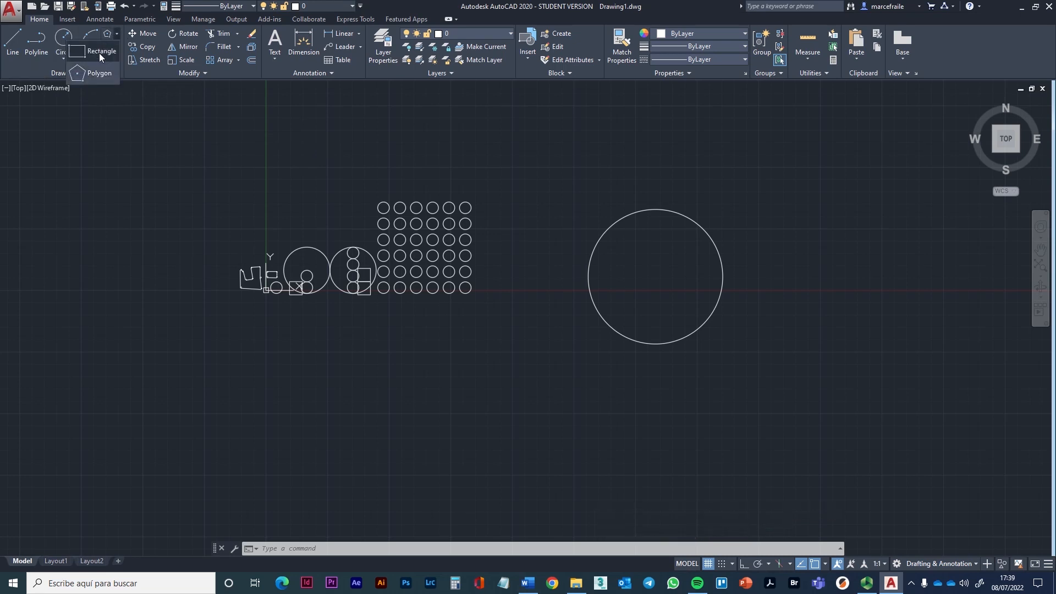
pyautogui.click(99, 53)
pyautogui.click(642, 362)
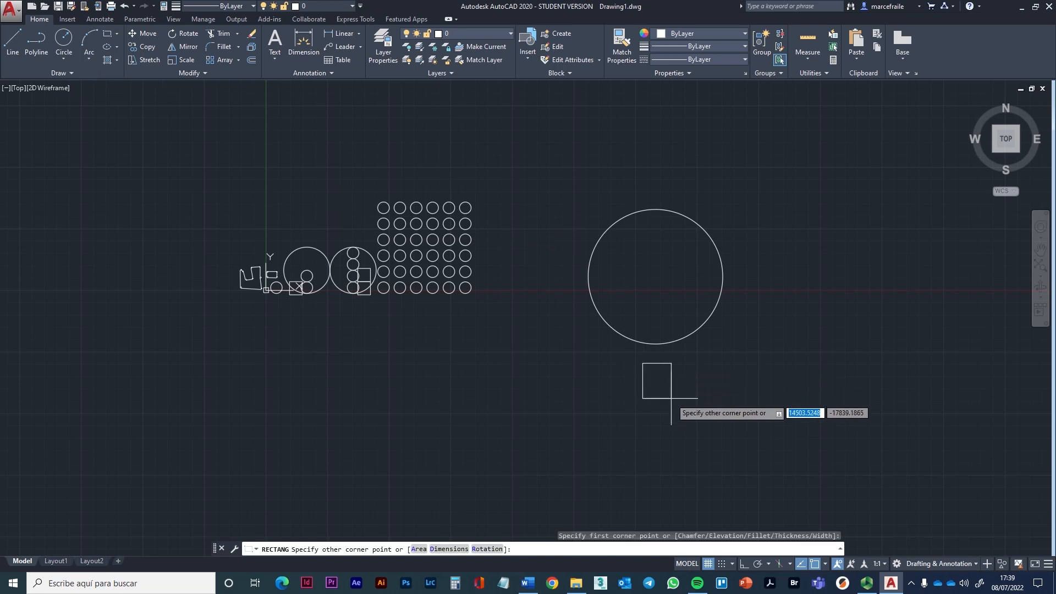
pyautogui.click(670, 391)
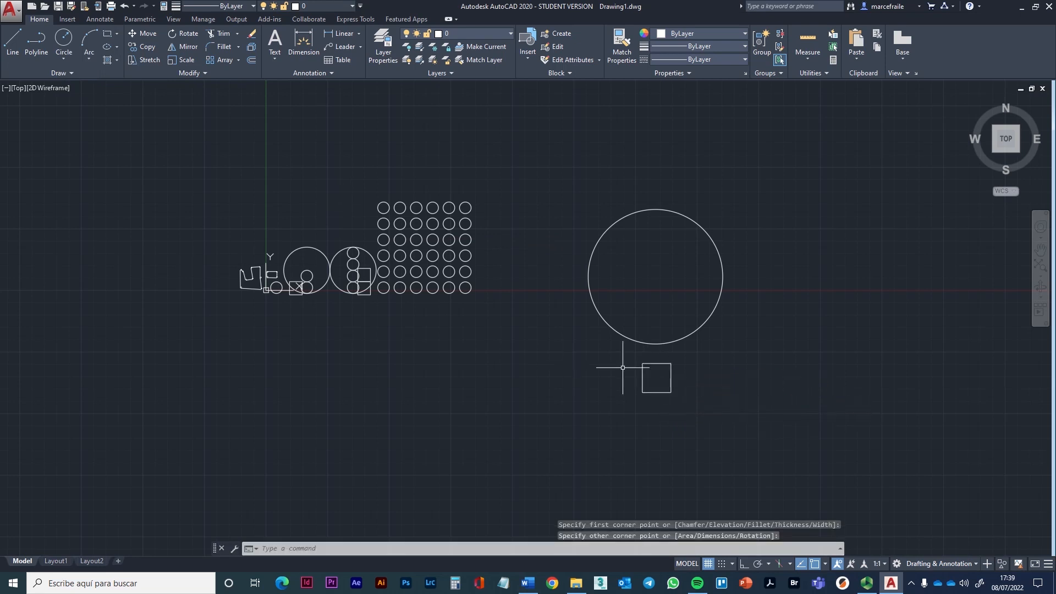
pyautogui.scroll(2, 679, 373)
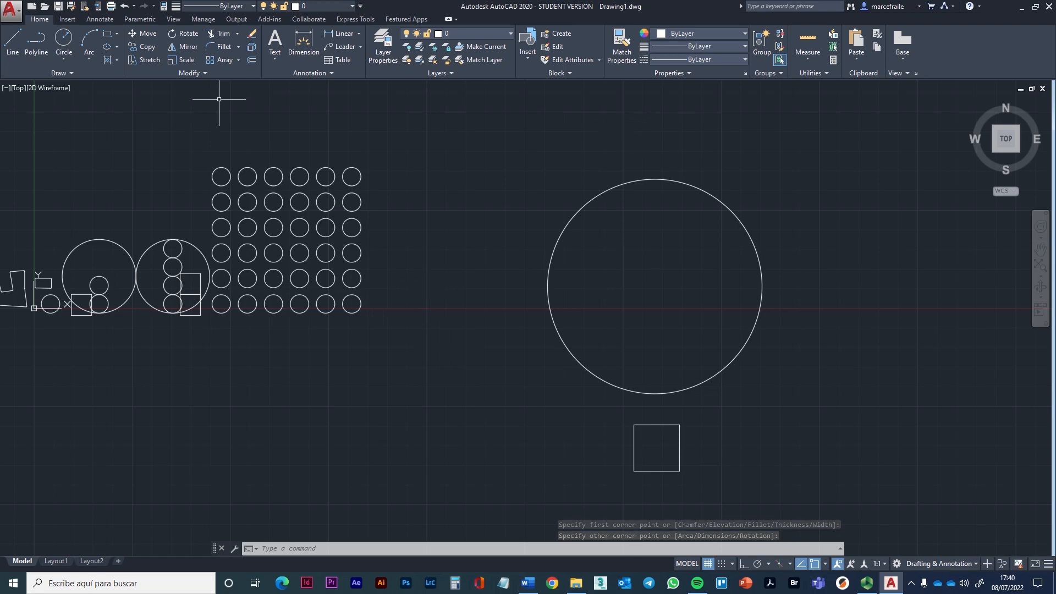
# Create a polar array of the small square around the large circle's centre with 5 items over 360 degrees
pyautogui.click(238, 60)
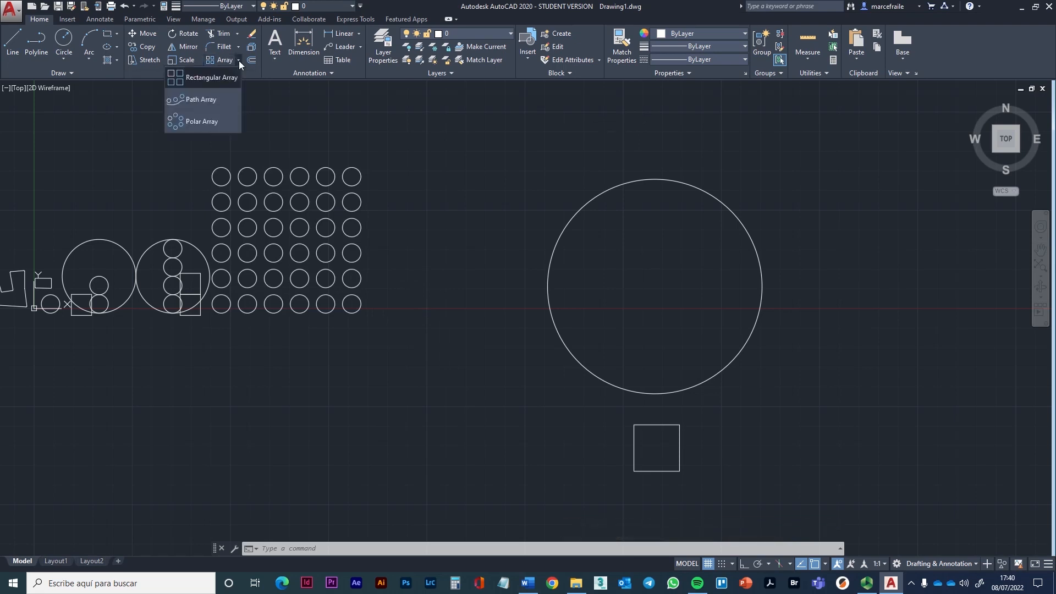
pyautogui.click(196, 120)
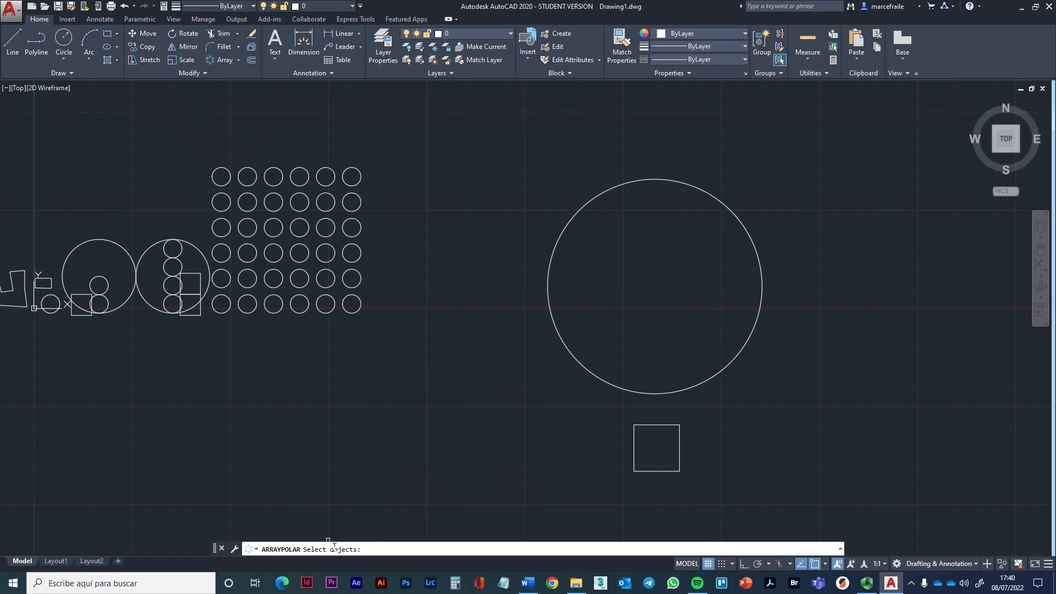
pyautogui.click(634, 437)
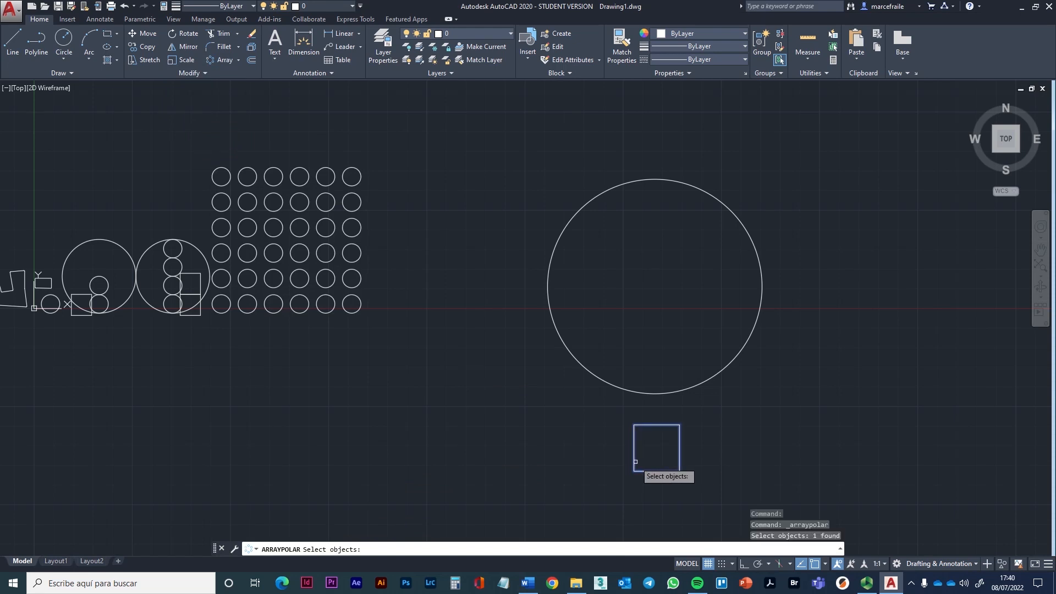
pyautogui.press('Return')
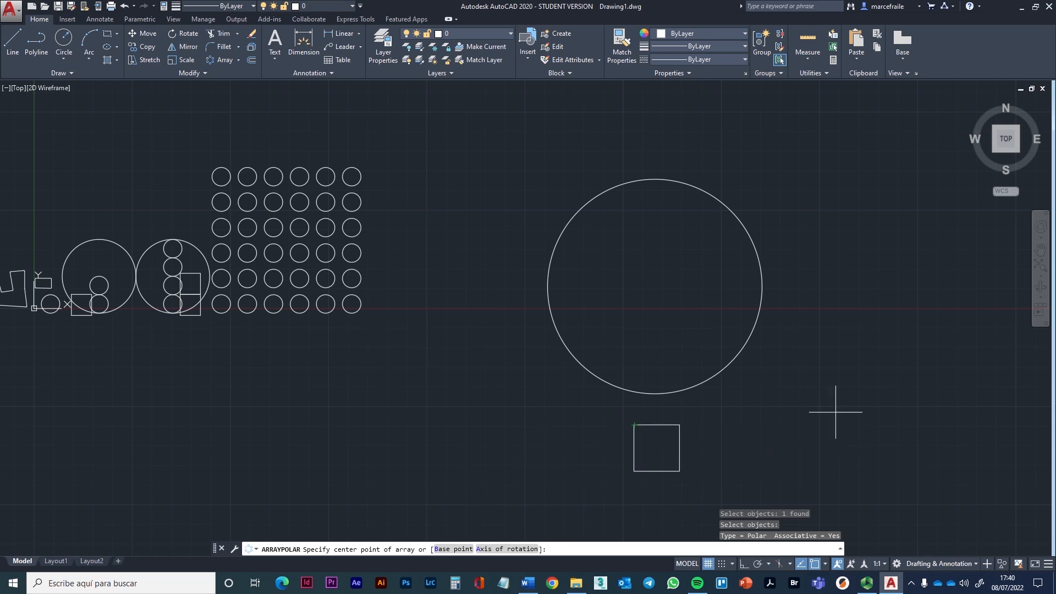
pyautogui.click(655, 286)
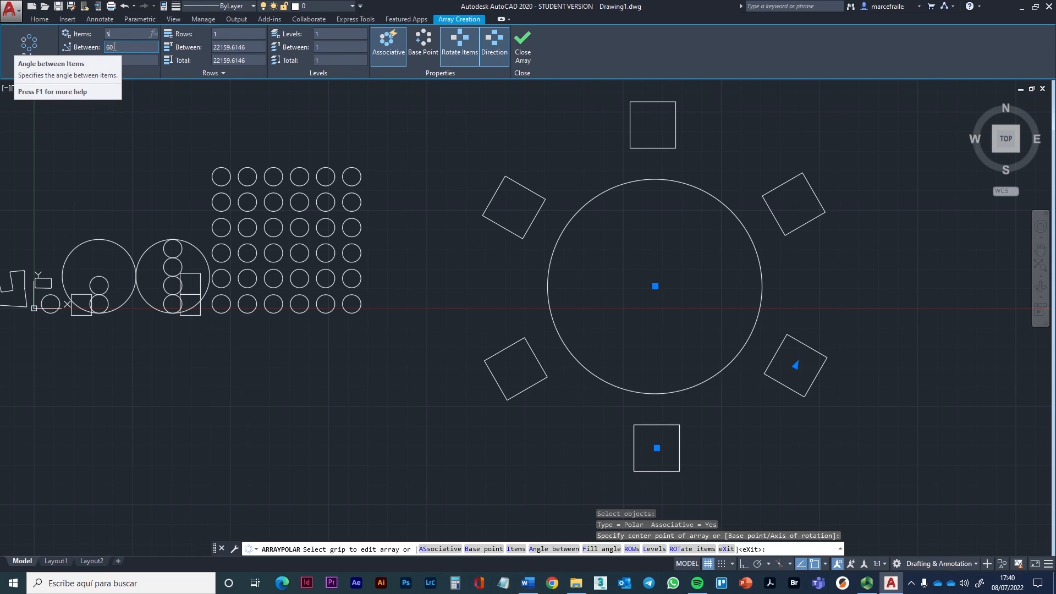
pyautogui.press('Return')
pyautogui.press('Return')
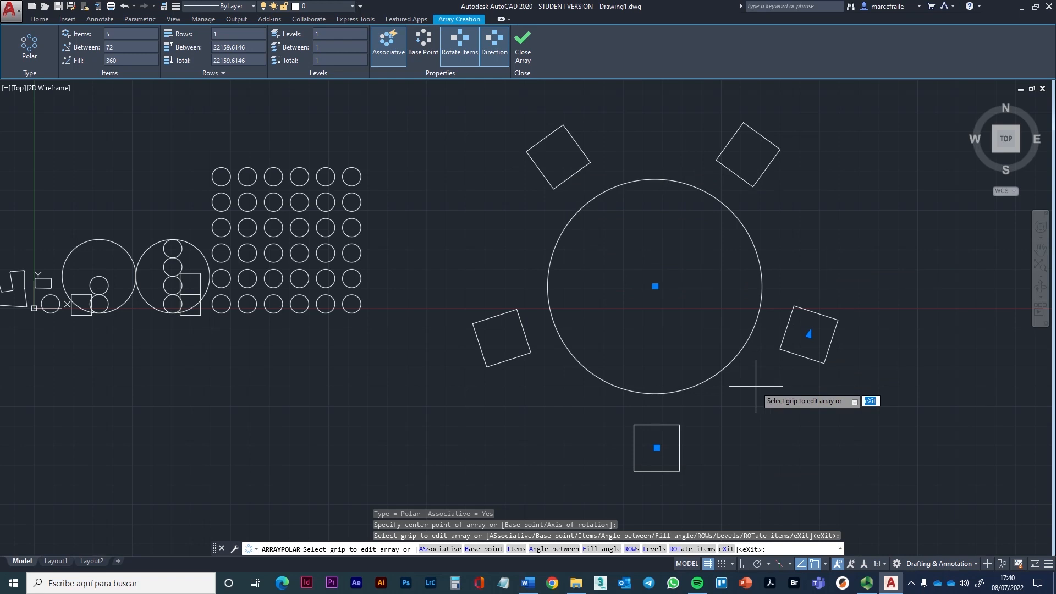
pyautogui.click(530, 38)
pyautogui.scroll(-4, 759, 274)
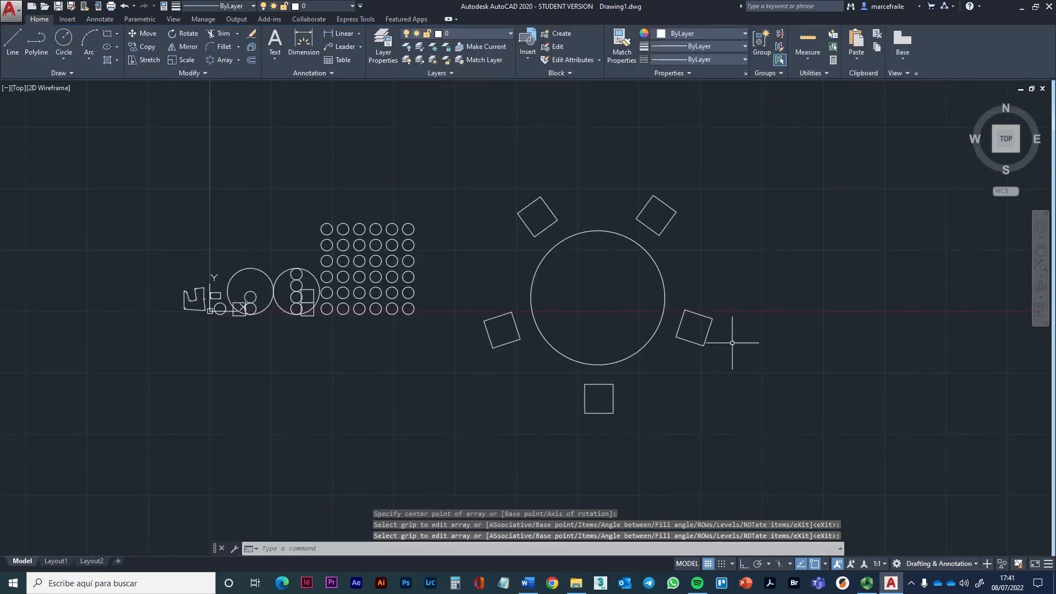
pyautogui.moveTo(650, 310); pyautogui.dragTo(539, 239, button='middle')
pyautogui.scroll(4, 355, 242)
pyautogui.scroll(-2, 504, 277)
pyautogui.moveTo(504, 278); pyautogui.dragTo(380, 272, button='middle')
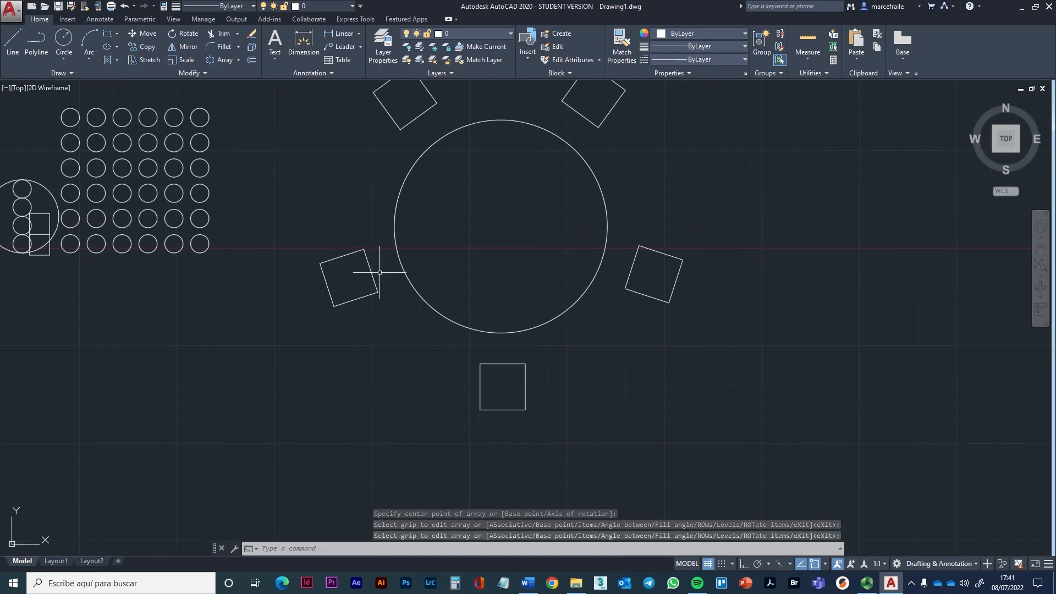
# Erase the polar array of squares around the large circle
pyautogui.doubleClick(547, 413)
pyautogui.doubleClick(532, 408)
pyautogui.doubleClick(477, 406)
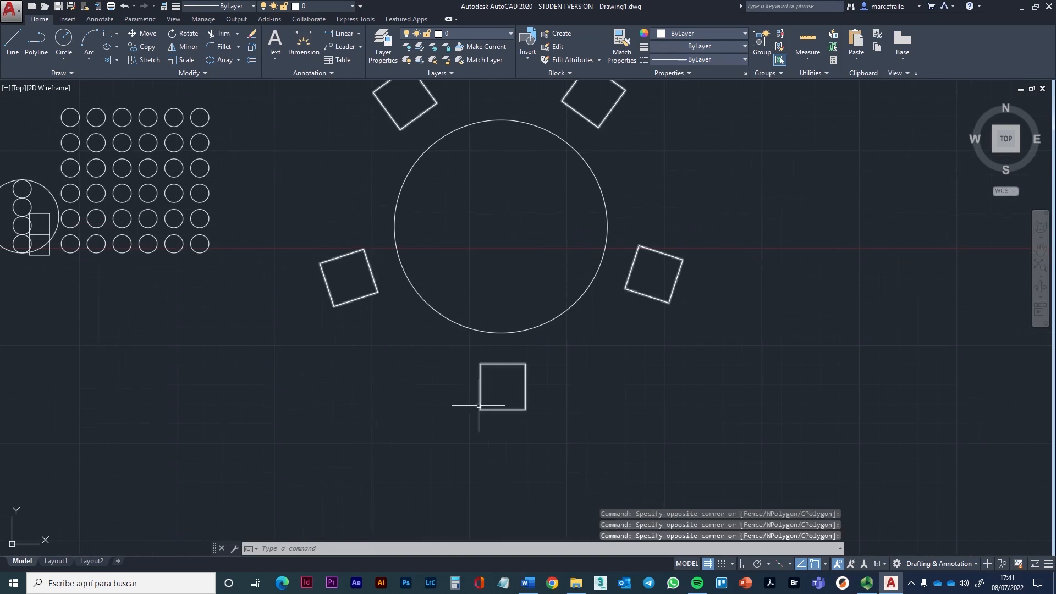
pyautogui.click(478, 406)
pyautogui.press('Delete')
# Draw a small, roughly square rectangle centred just below the large circle as a chair seat
pyautogui.scroll(2, 482, 278)
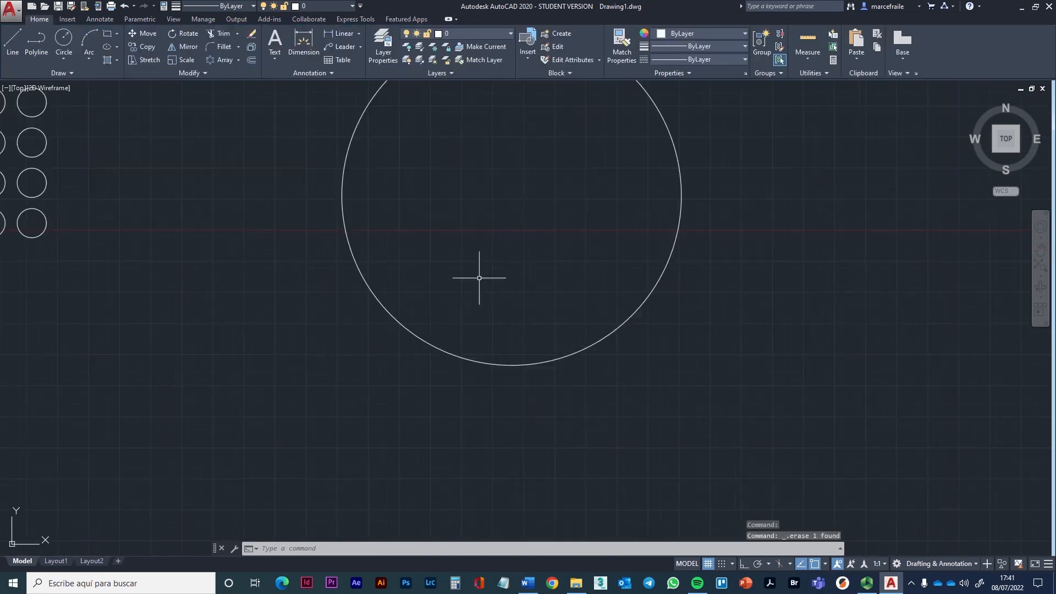
pyautogui.moveTo(479, 278); pyautogui.dragTo(499, 297, button='middle')
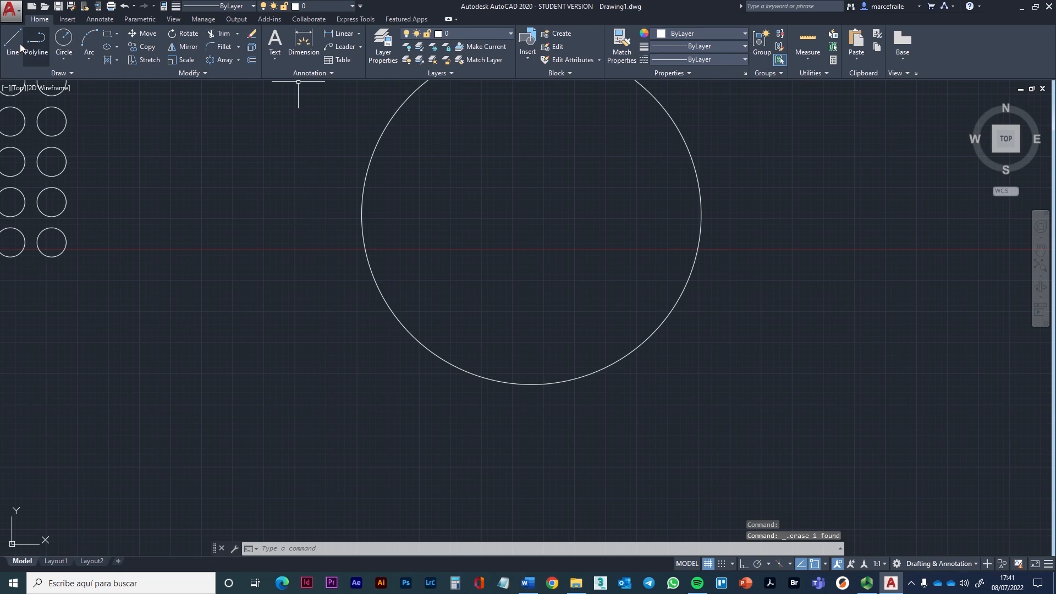
pyautogui.click(109, 33)
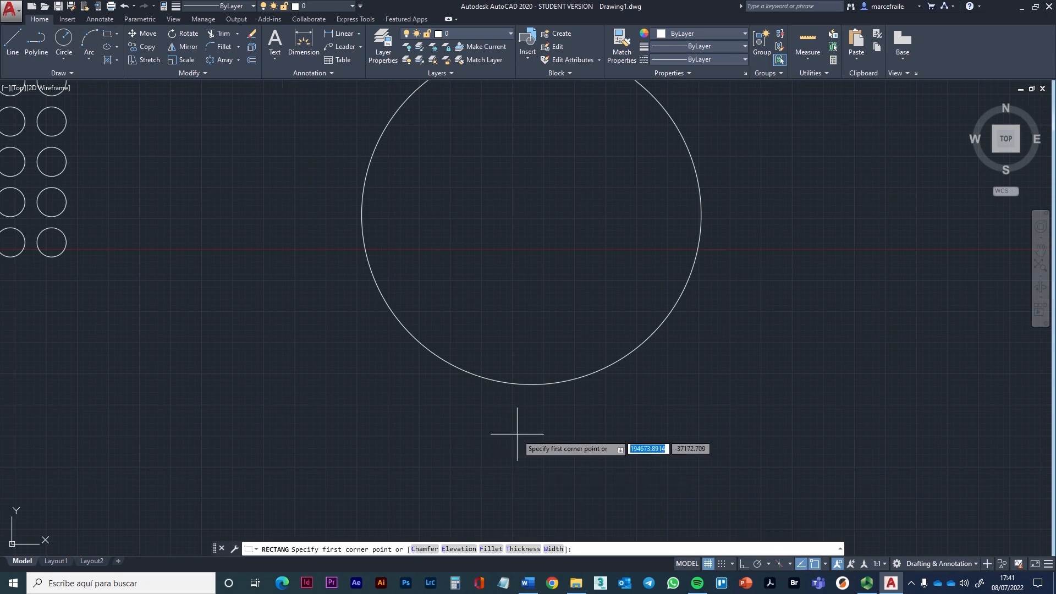
pyautogui.click(500, 428)
pyautogui.click(571, 500)
pyautogui.scroll(2, 550, 380)
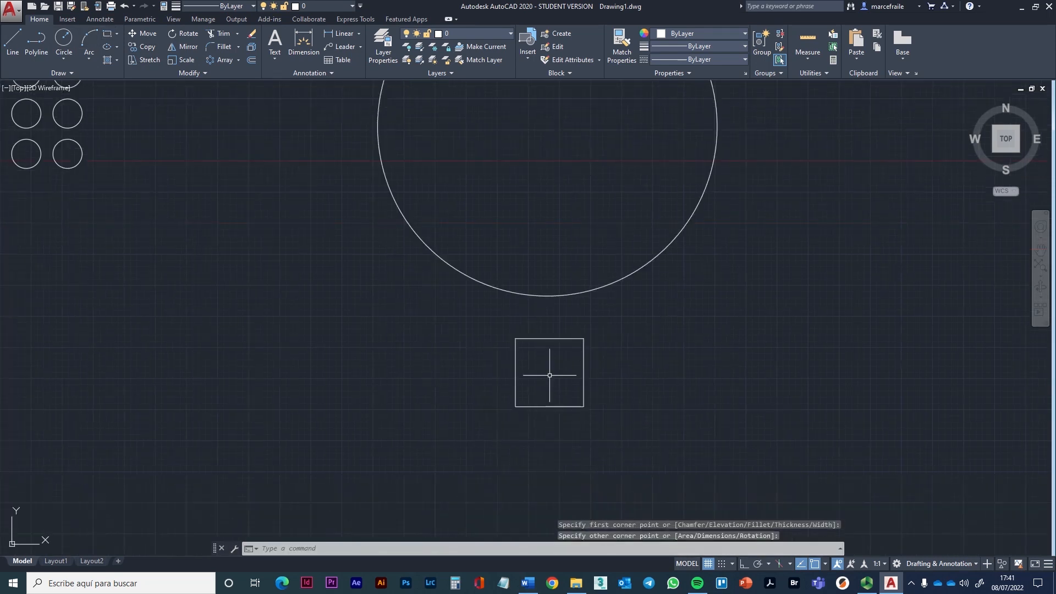
pyautogui.write('re')
pyautogui.press('Return')
pyautogui.click(478, 399)
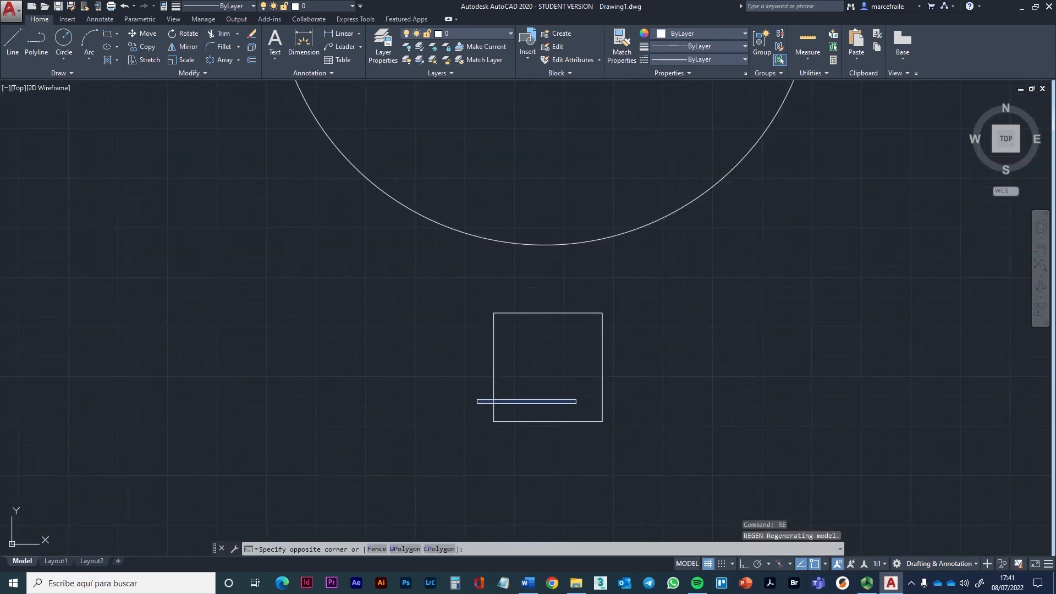
pyautogui.click(576, 404)
pyautogui.press('Return')
pyautogui.press('Escape')
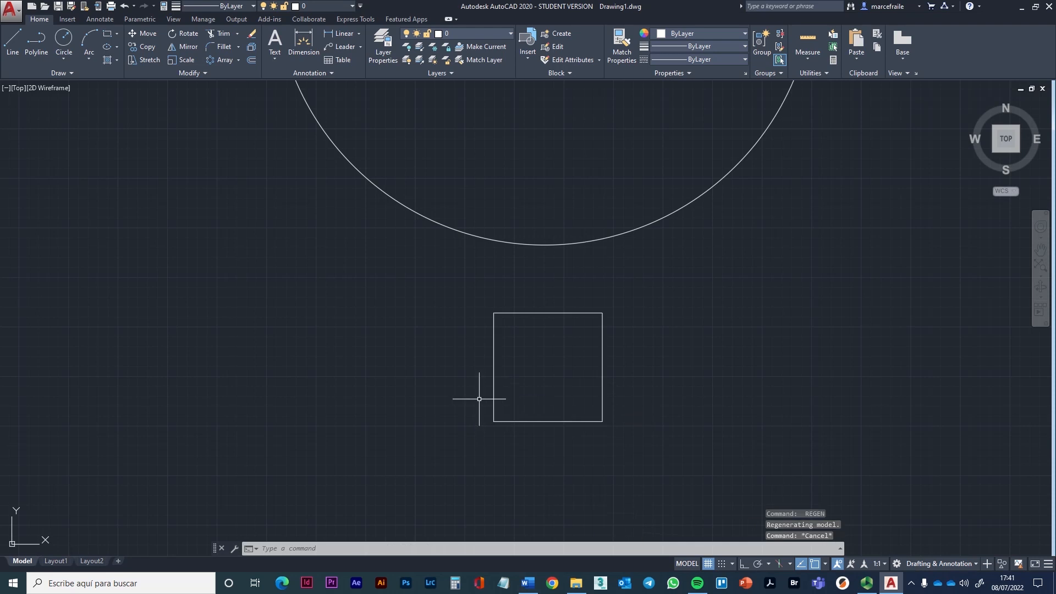
# Draw a wide, low rectangle overlapping the lower part of the square and extending slightly past its sides
pyautogui.write('rec')
pyautogui.press('Return')
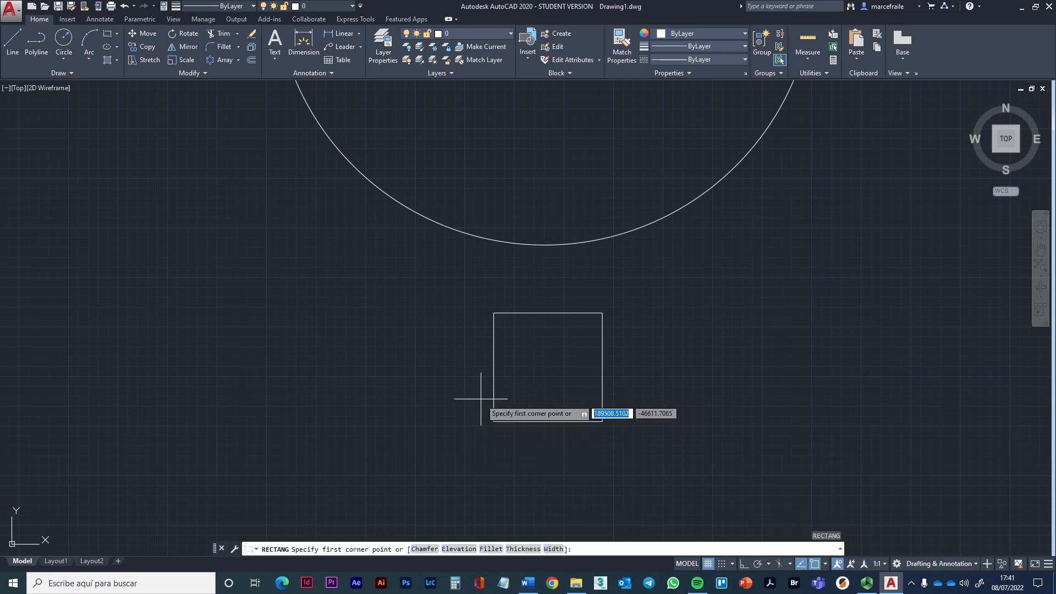
pyautogui.click(480, 400)
pyautogui.click(610, 423)
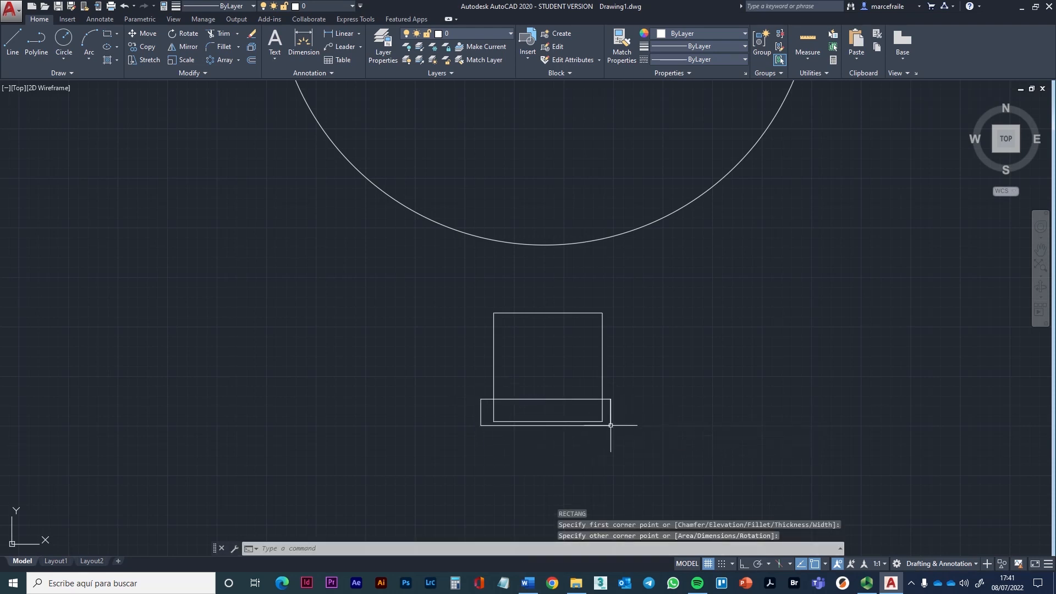
# Try to fillet the square's upper-left corner with the current radius of 250
pyautogui.moveTo(527, 398); pyautogui.dragTo(497, 394, button='middle')
pyautogui.write('f')
pyautogui.press('Return')
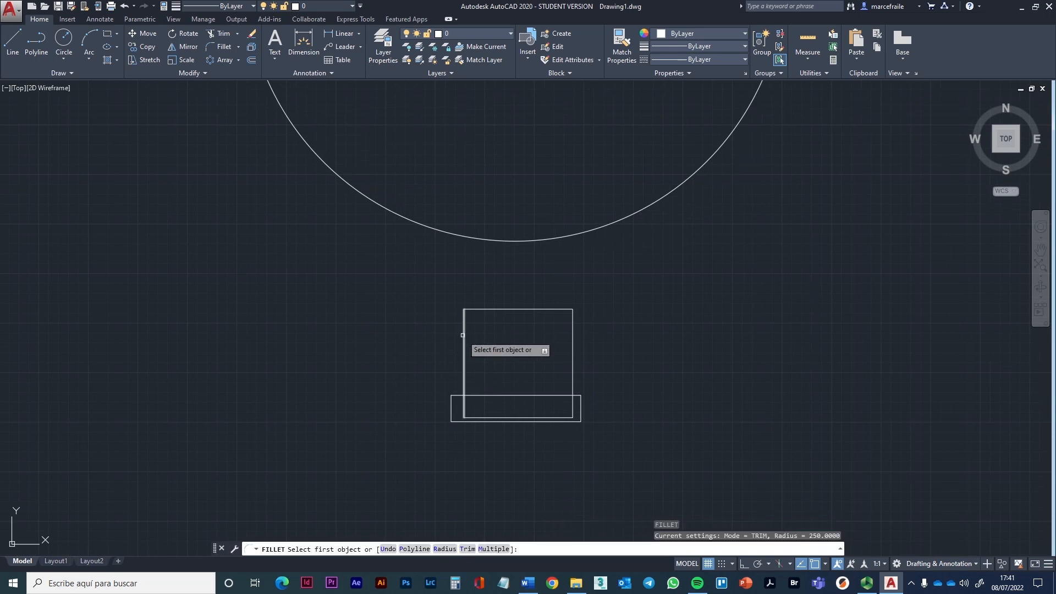
pyautogui.click(464, 331)
pyautogui.press('Return')
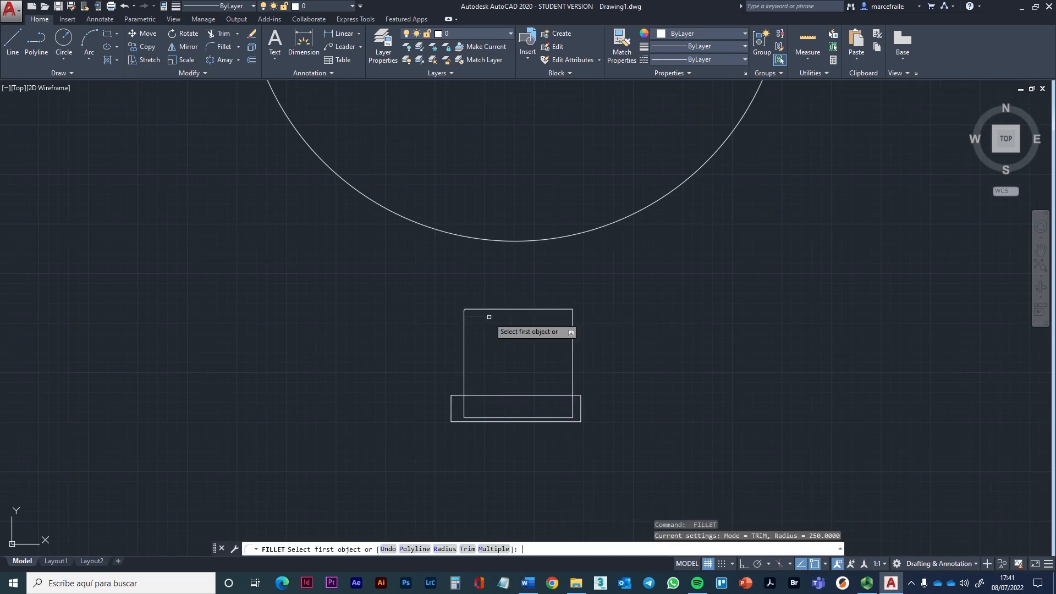
# Cancel the repeated fillet and undo the rounding of the square's upper-left corner
pyautogui.press('Escape')
pyautogui.hotkey('ctrl', 'z')
pyautogui.scroll(6, 471, 320)
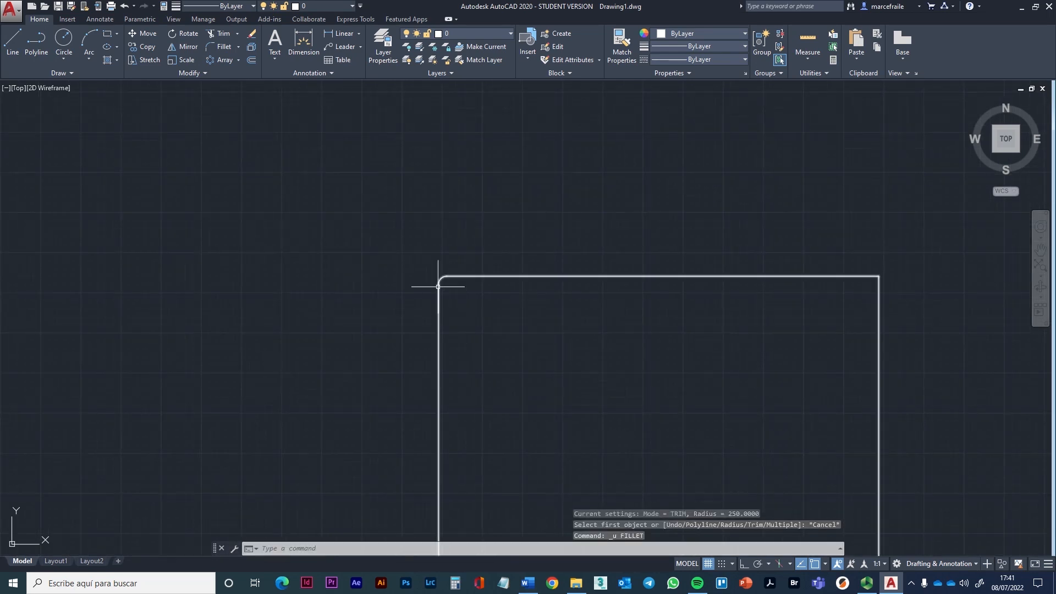
pyautogui.hotkey('ctrl', 'z')
pyautogui.hotkey('ctrl', 'z')
pyautogui.scroll(6, 462, 323)
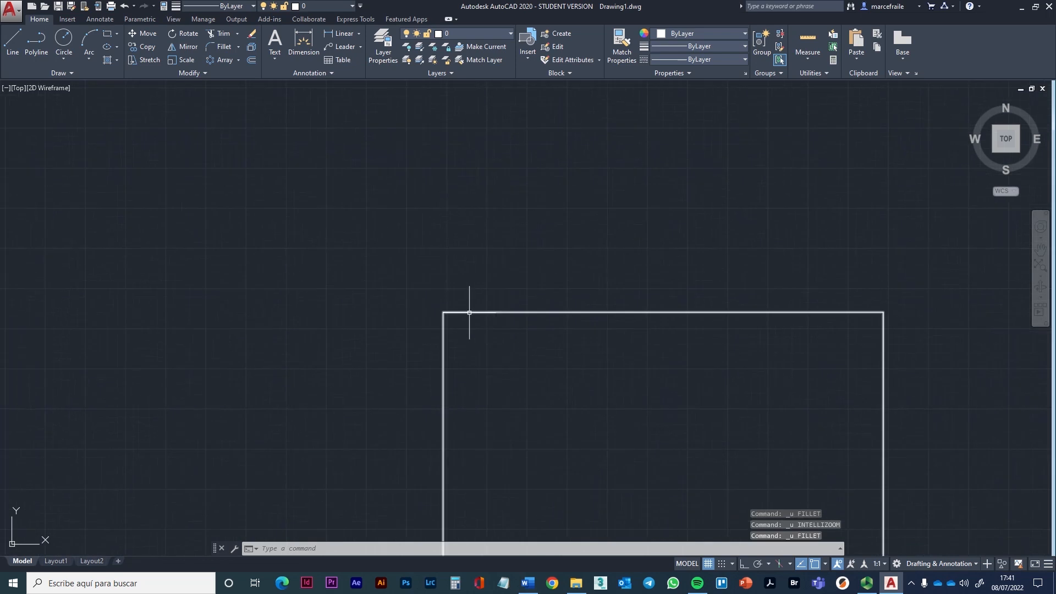
# Fillet the two upper corners of the square with a radius of 500
pyautogui.press('Return')
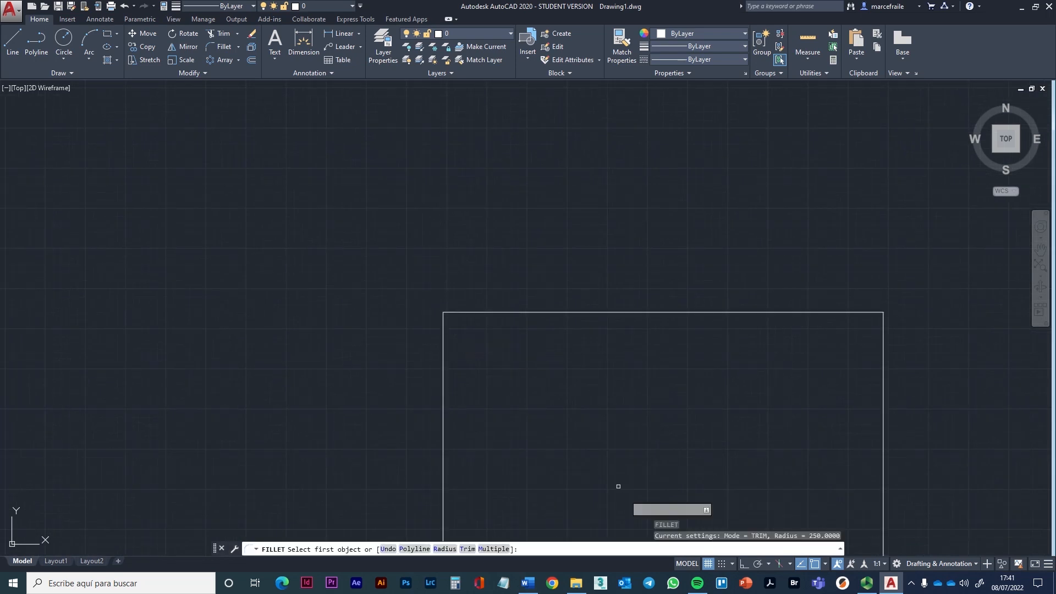
pyautogui.click(445, 549)
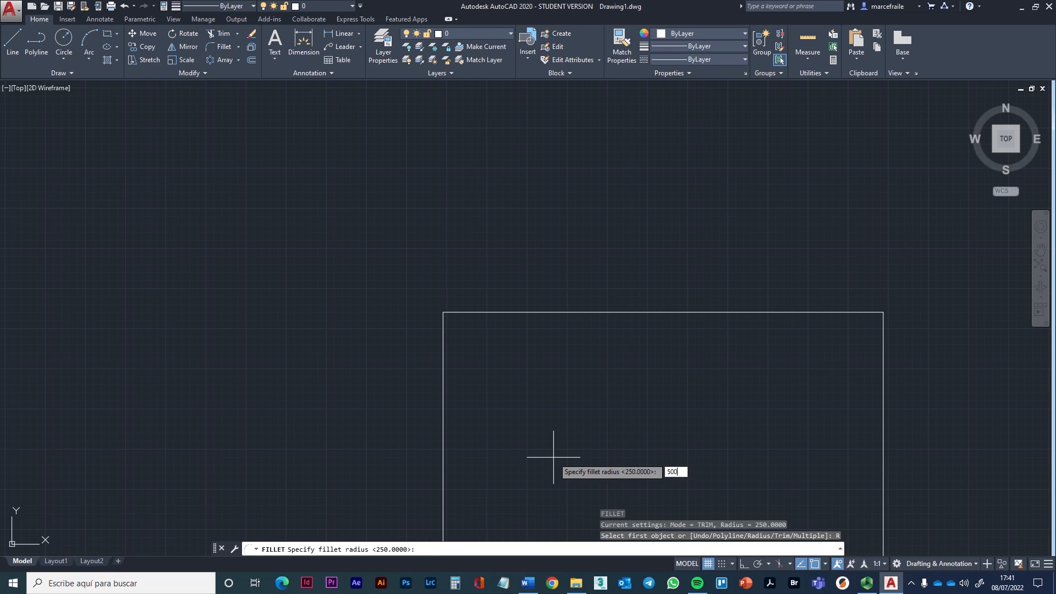
pyautogui.write('500')
pyautogui.press('Return')
pyautogui.scroll(-5, 484, 384)
pyautogui.scroll(4, 426, 372)
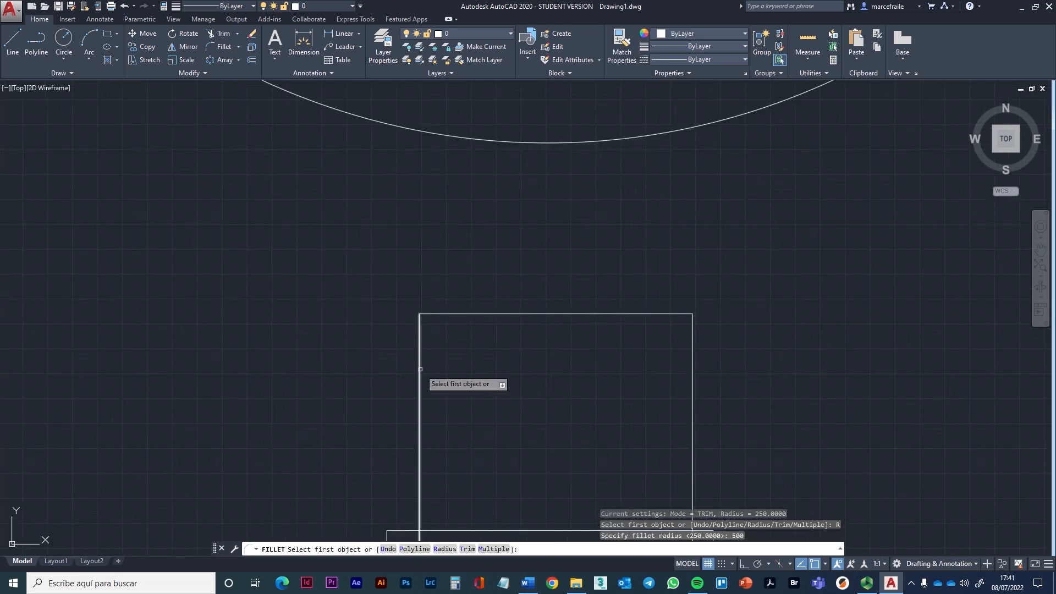
pyautogui.click(420, 369)
pyautogui.click(457, 314)
pyautogui.press('Return')
pyautogui.click(645, 314)
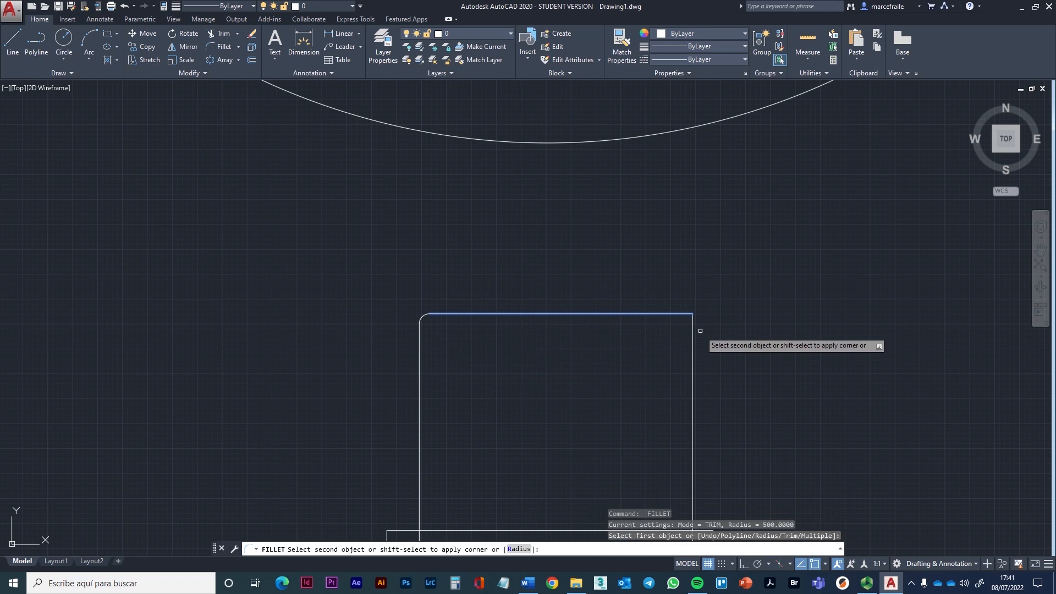
pyautogui.click(692, 336)
# Fillet the two upper corners of the low rectangle with the same radius of 500
pyautogui.moveTo(572, 338); pyautogui.dragTo(570, 224, button='middle')
pyautogui.press('Return')
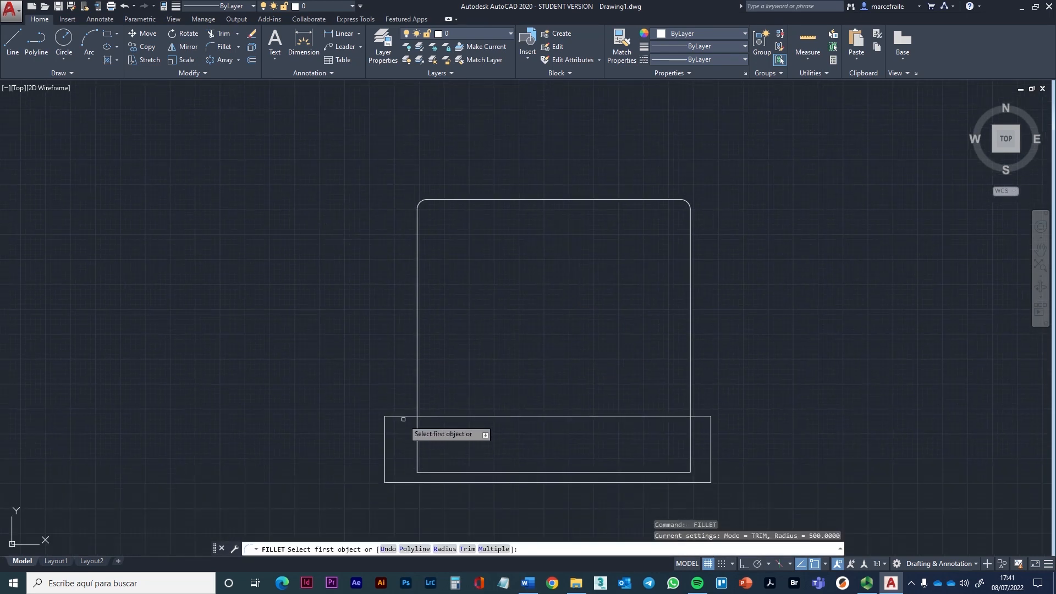
pyautogui.click(402, 417)
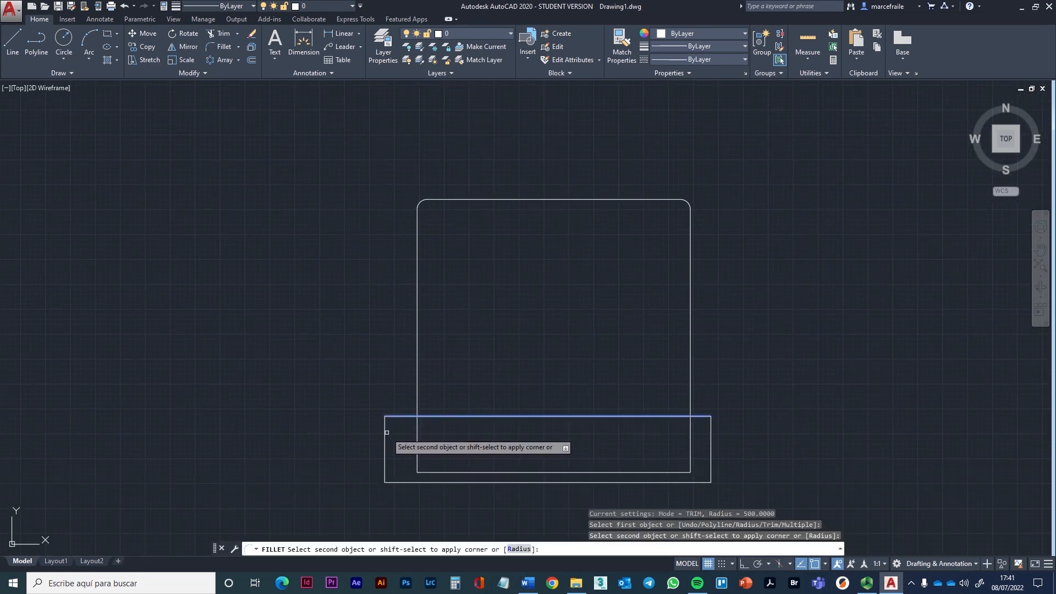
pyautogui.click(385, 432)
pyautogui.press('Return')
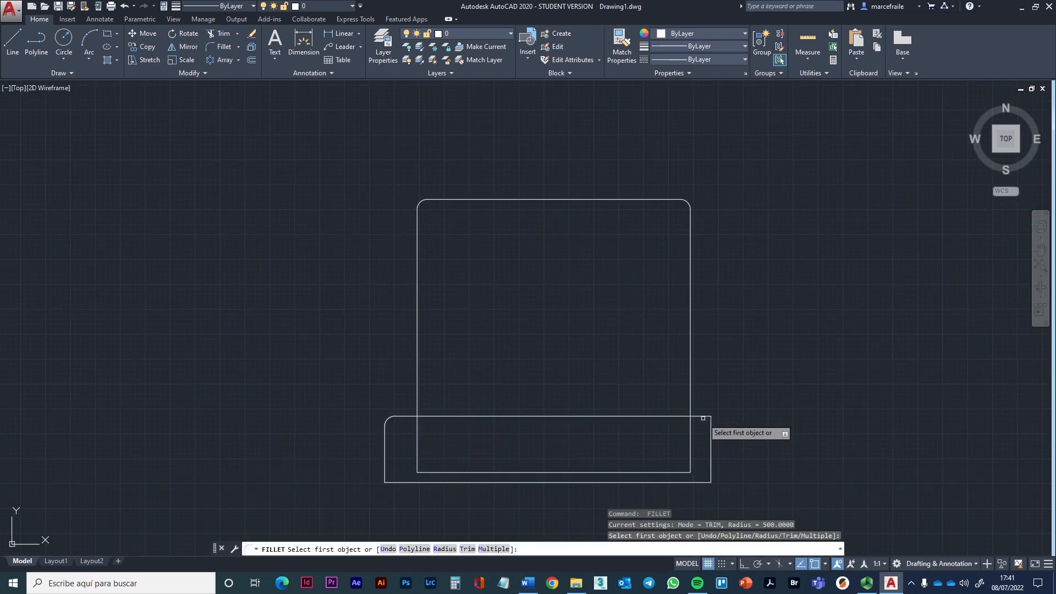
pyautogui.click(703, 416)
pyautogui.click(710, 441)
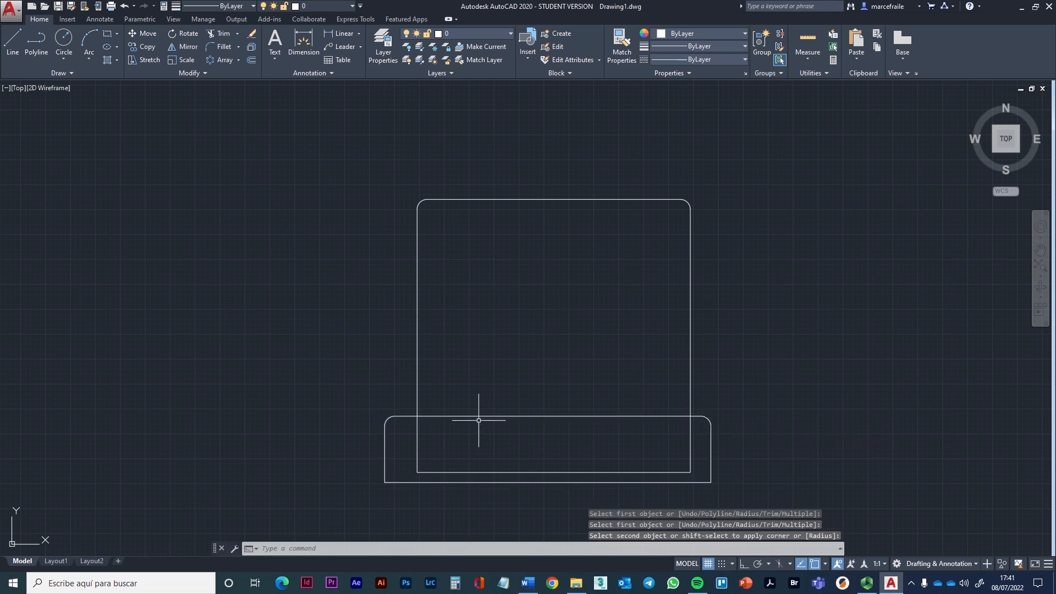
pyautogui.moveTo(477, 411); pyautogui.dragTo(475, 399, button='middle')
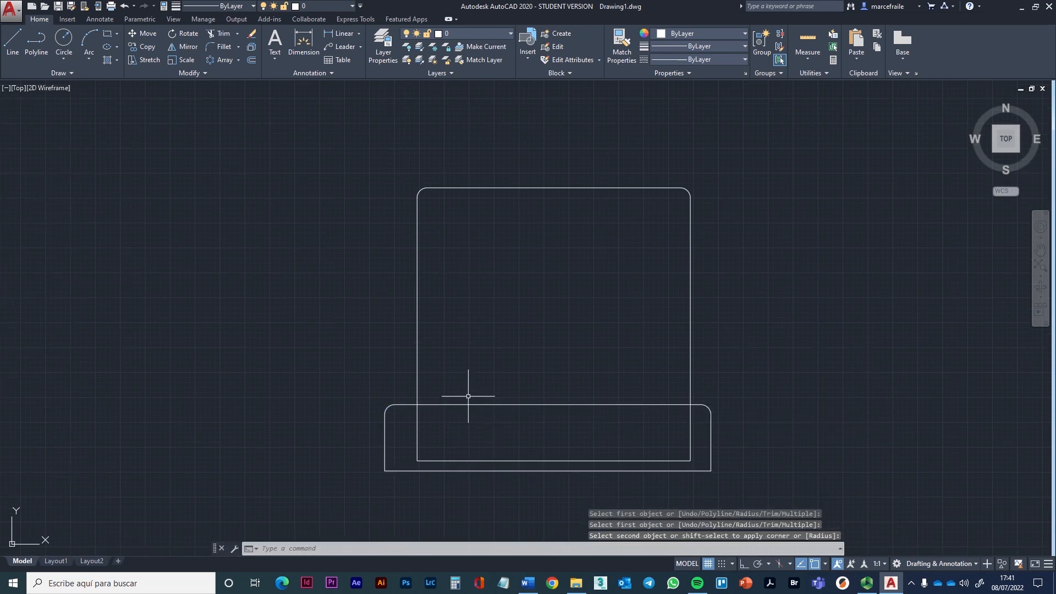
pyautogui.click(782, 382)
pyautogui.click(289, 296)
pyautogui.press('Escape')
pyautogui.press('Escape')
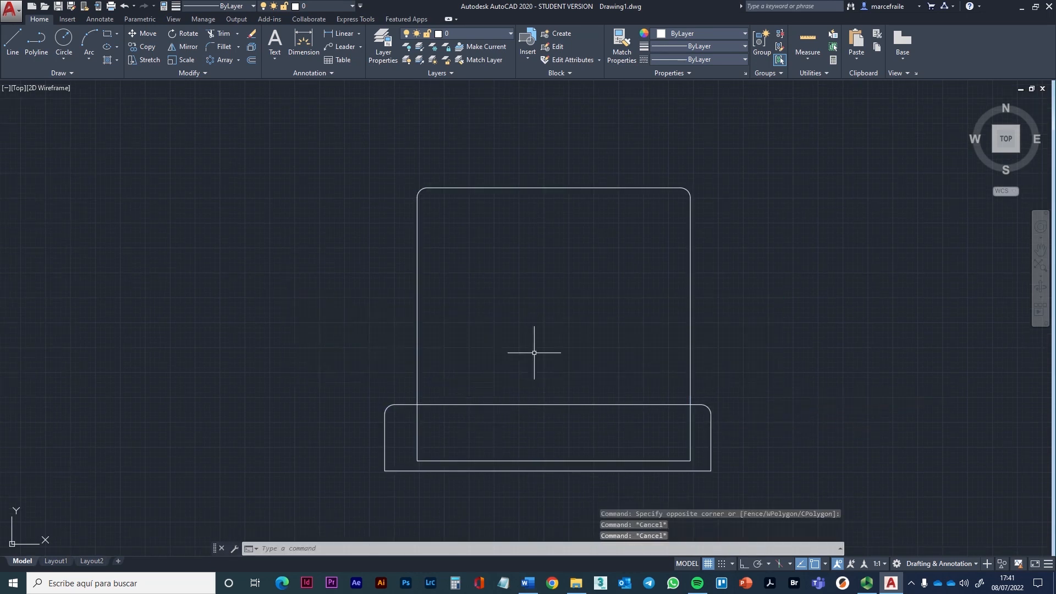
pyautogui.press('Escape')
# Trim away the part of the low rectangle's upper edge inside the square, using both shapes as cutting edges
pyautogui.write('tr')
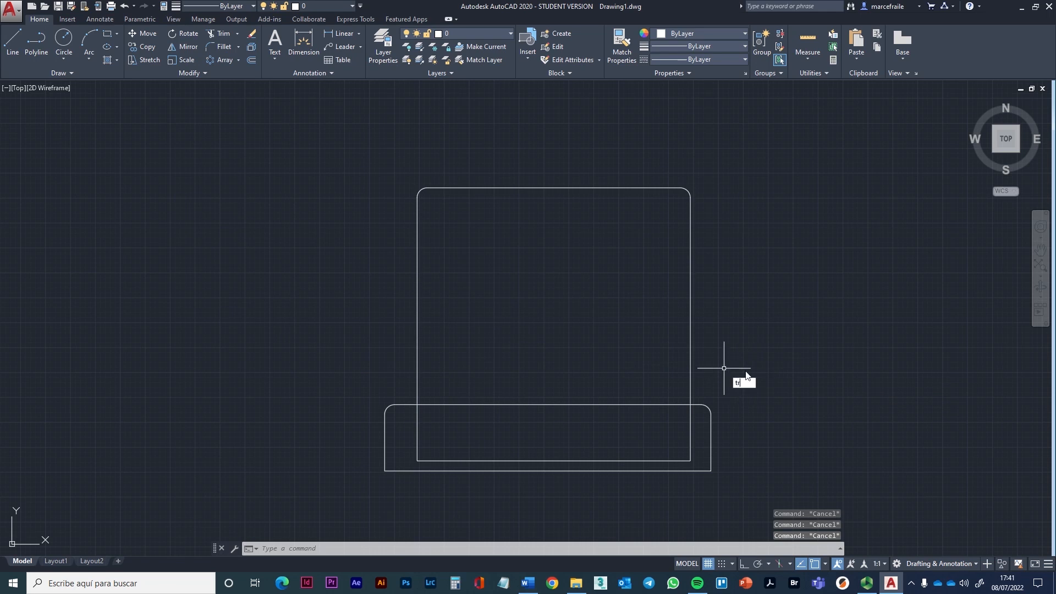
pyautogui.press('Return')
pyautogui.click(725, 369)
pyautogui.click(261, 298)
pyautogui.doubleClick(262, 298)
pyautogui.click(614, 435)
pyautogui.click(614, 435)
pyautogui.click(546, 364)
pyautogui.press('Return')
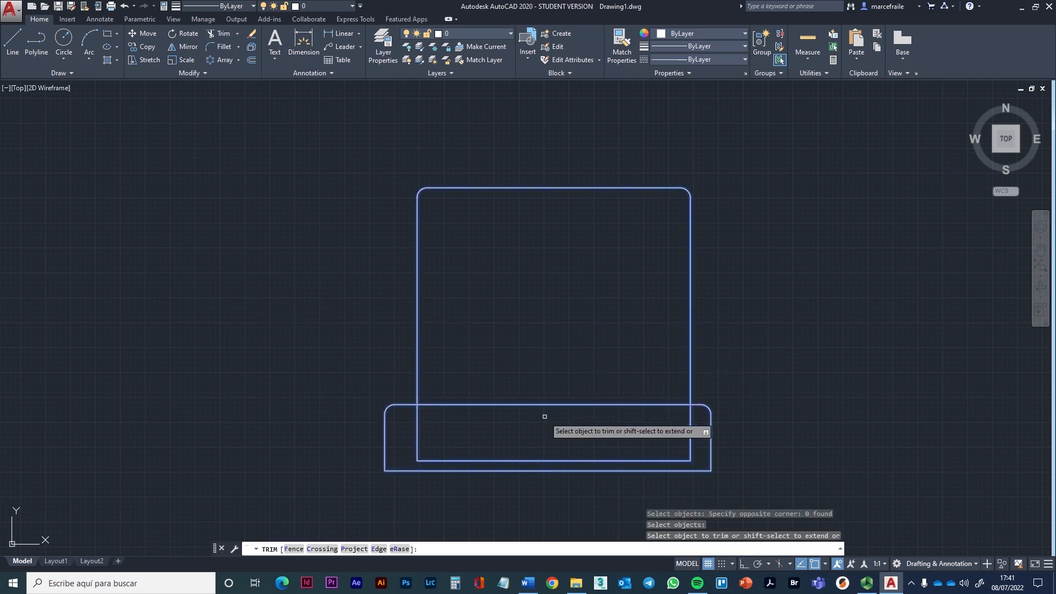
pyautogui.click(543, 416)
pyautogui.click(512, 386)
pyautogui.doubleClick(513, 386)
pyautogui.press('Escape')
# Create a polar array of the chair shape around the large circle's centre with 6 items over 360 degrees
pyautogui.scroll(-2, 494, 352)
pyautogui.moveTo(493, 351); pyautogui.dragTo(513, 392, button='middle')
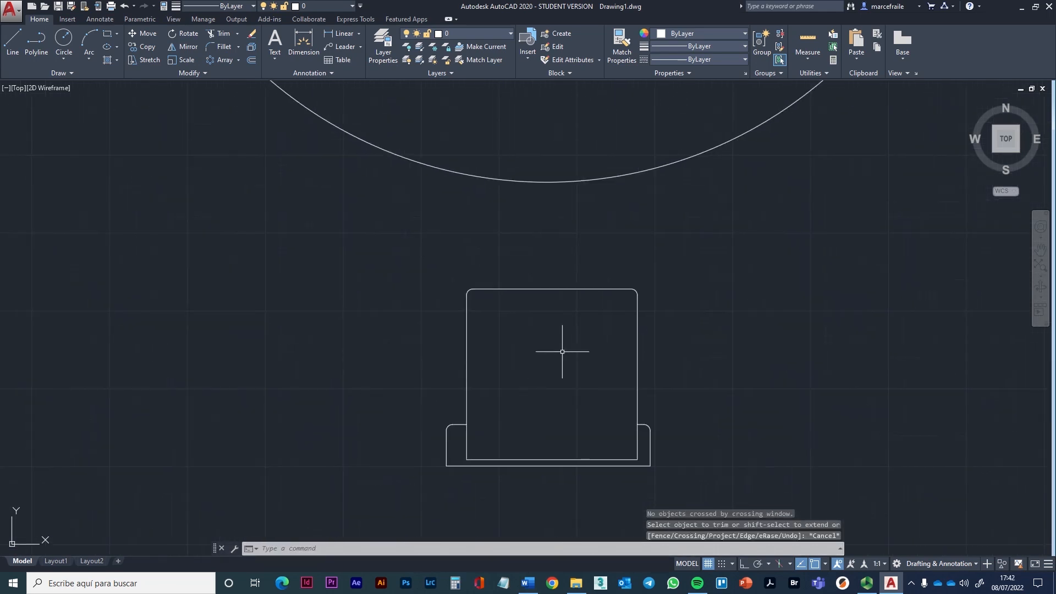
pyautogui.moveTo(544, 350); pyautogui.dragTo(545, 393, button='middle')
pyautogui.scroll(-6, 545, 353)
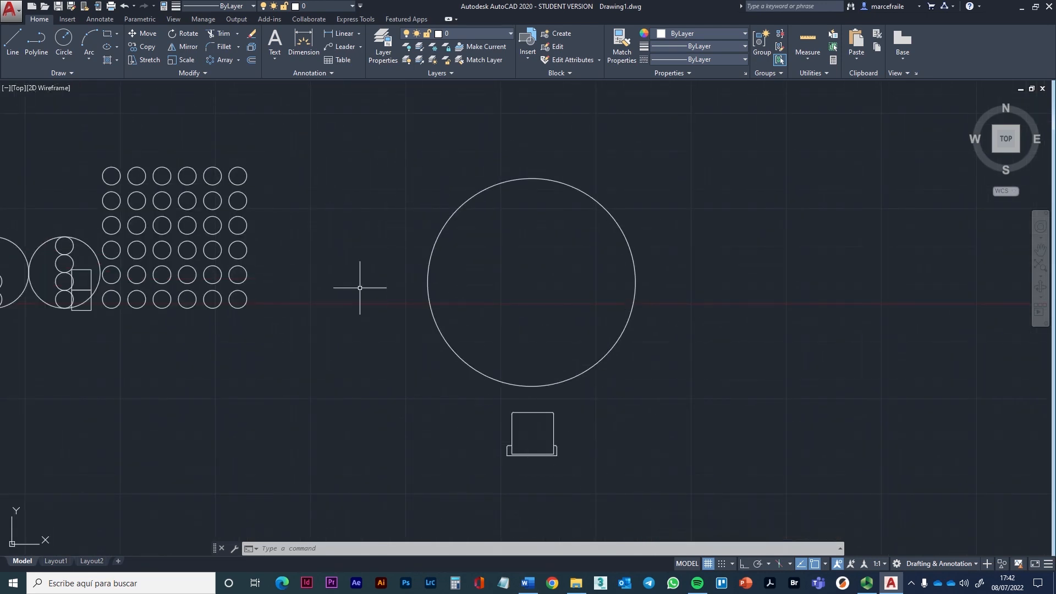
pyautogui.click(239, 58)
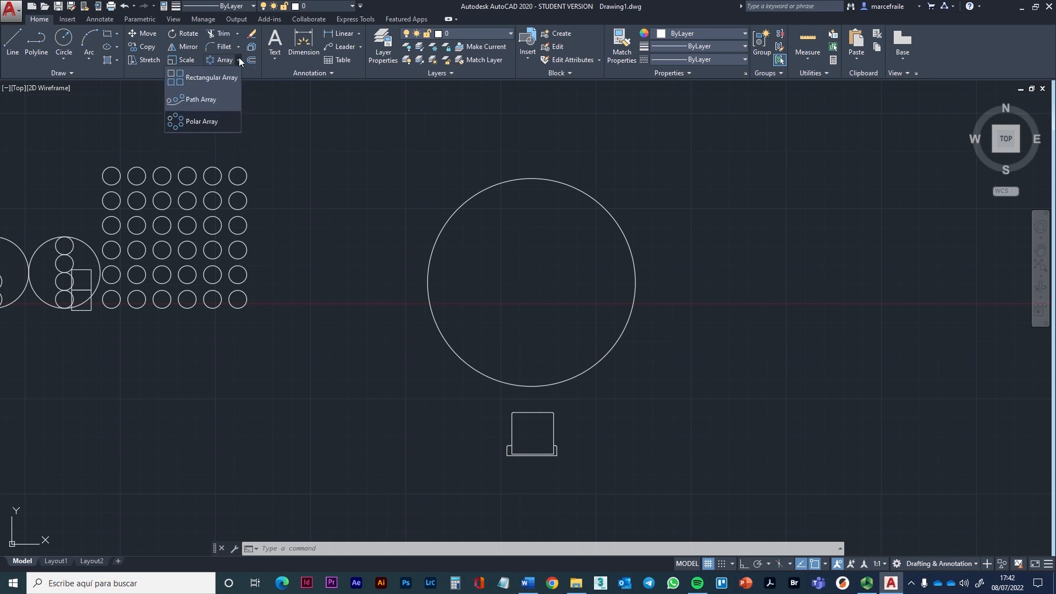
pyautogui.click(213, 122)
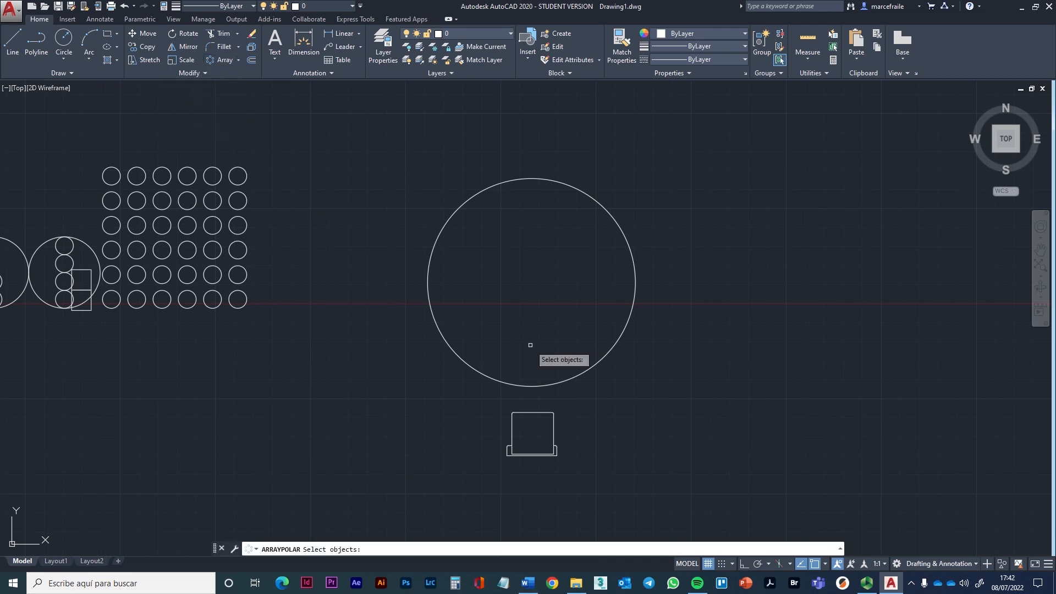
pyautogui.click(465, 401)
pyautogui.click(597, 468)
pyautogui.click(633, 494)
pyautogui.click(588, 484)
pyautogui.press('Return')
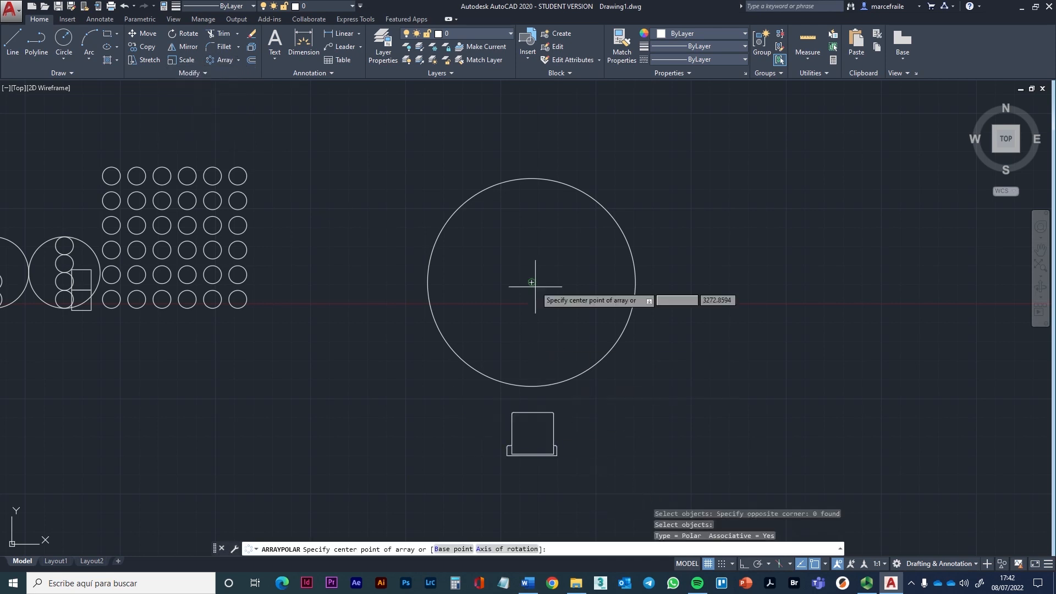
pyautogui.click(532, 283)
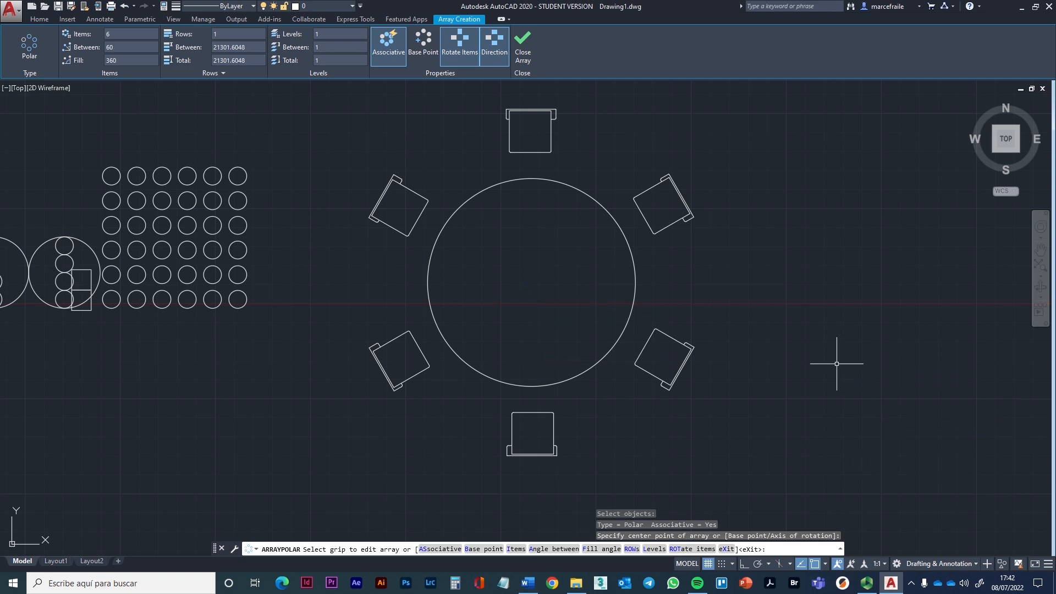
pyautogui.press('Return')
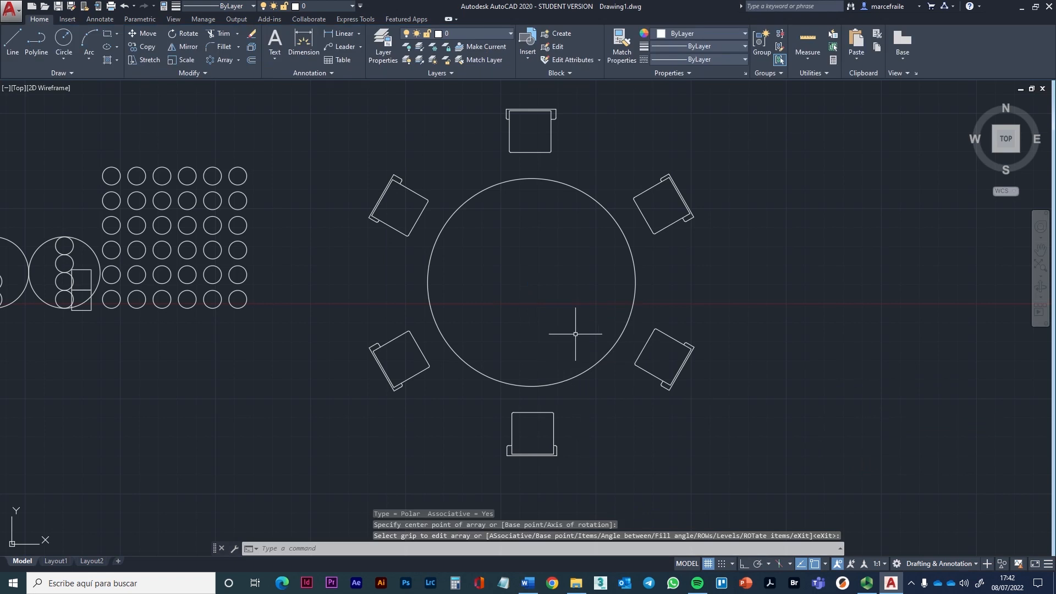
pyautogui.scroll(1, 575, 333)
pyautogui.scroll(-3, 561, 288)
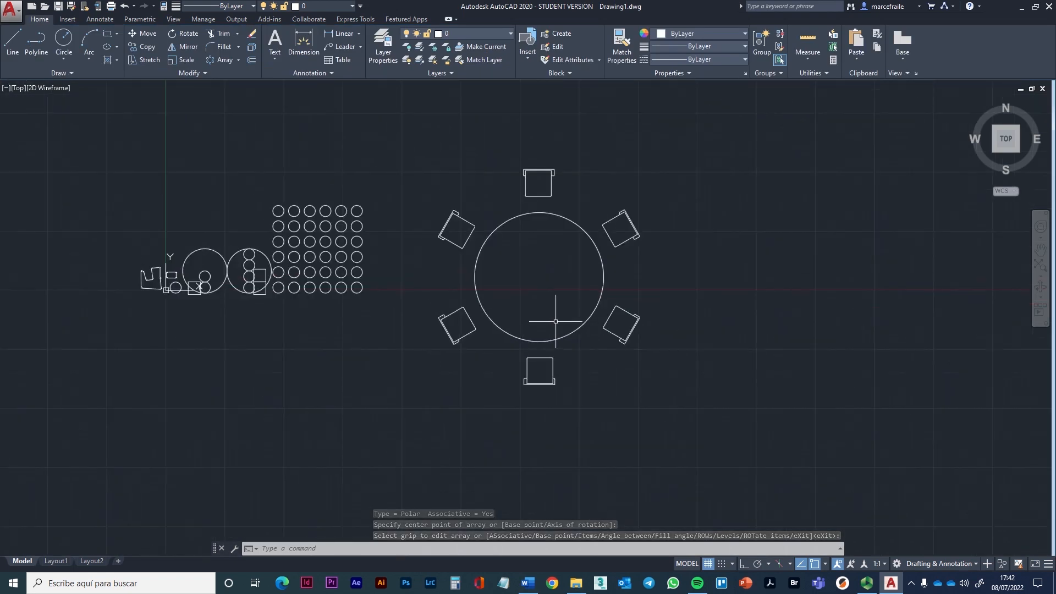
pyautogui.moveTo(564, 306)
pyautogui.mouseDown(button='middle')
pyautogui.moveTo(451, 271)
pyautogui.moveTo(482, 314)
pyautogui.mouseUp(button='middle')
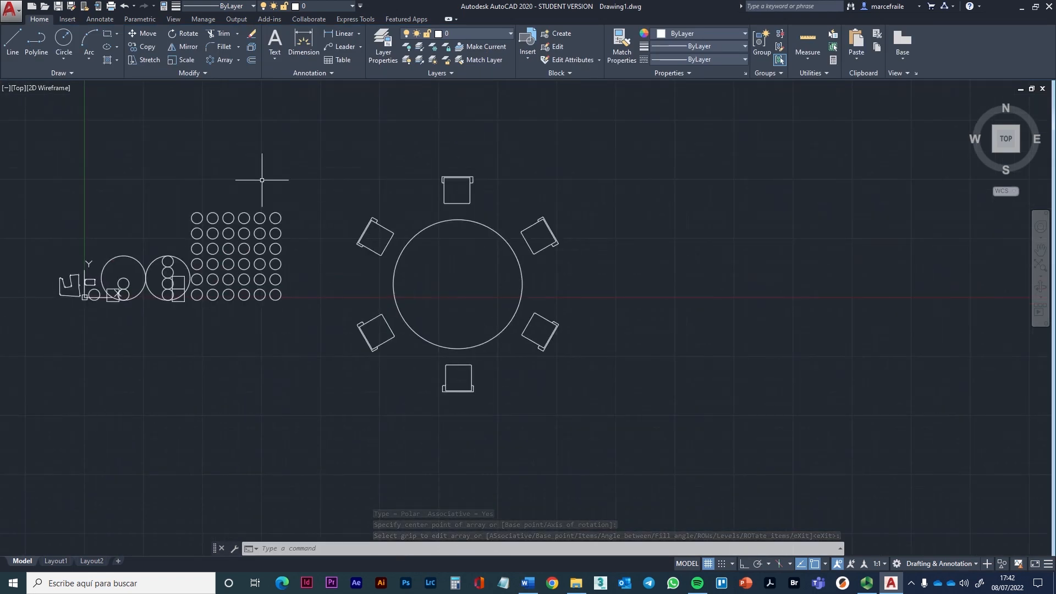
pyautogui.click(238, 58)
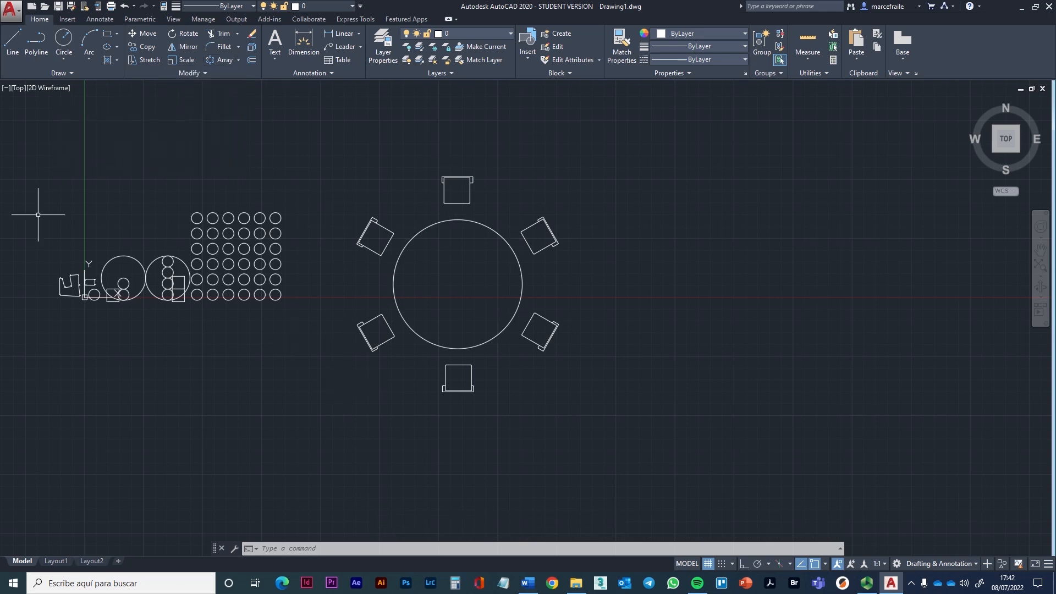
# Draw an open zigzag polyline of six segments below the circle grid and the round table with chairs
pyautogui.click(7, 44)
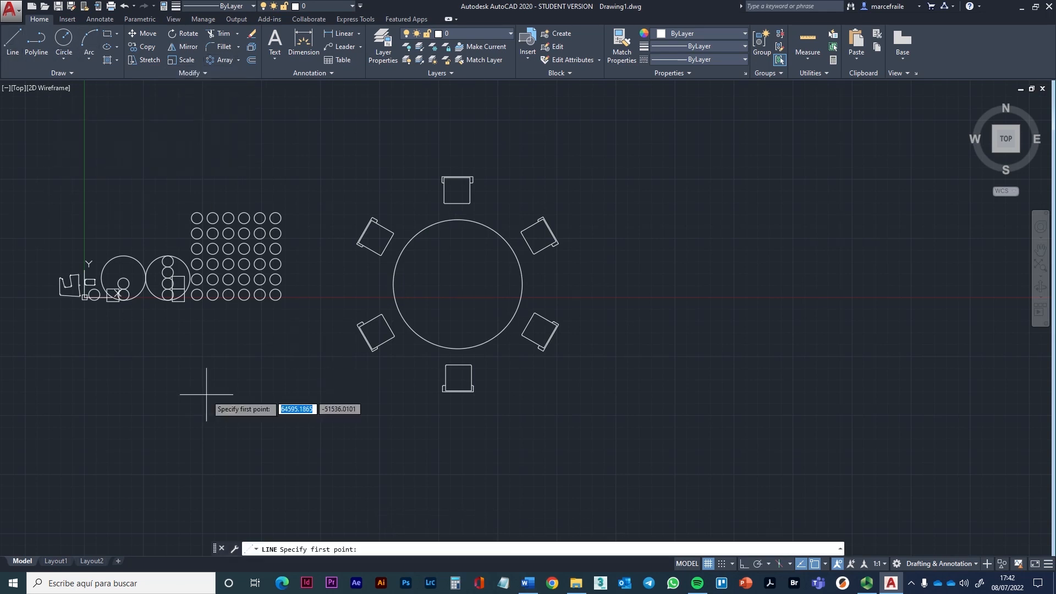
pyautogui.click(36, 44)
pyautogui.click(229, 421)
pyautogui.click(333, 399)
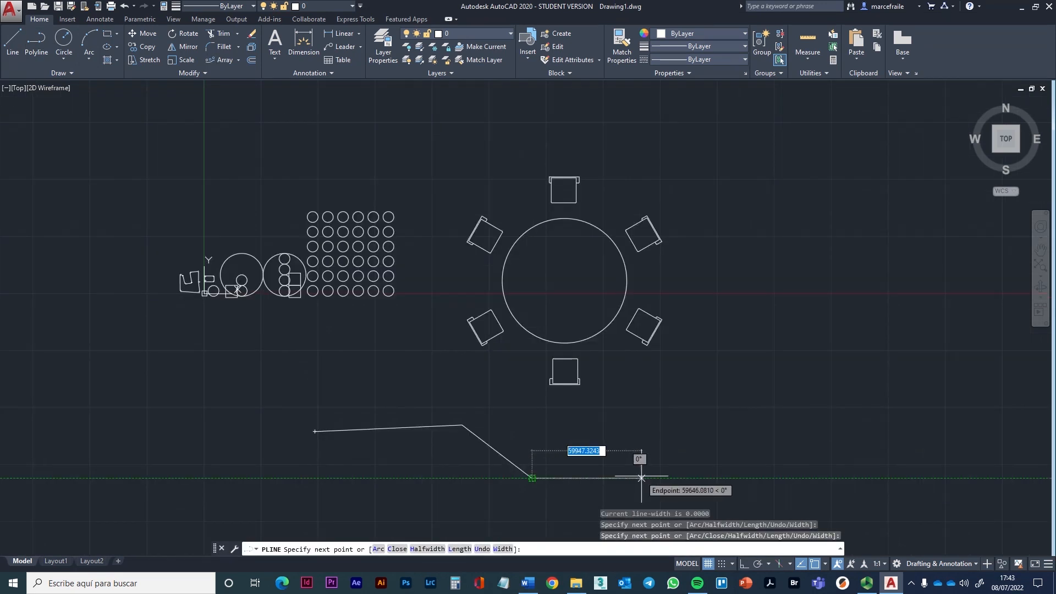
pyautogui.click(641, 478)
pyautogui.click(726, 428)
pyautogui.click(818, 374)
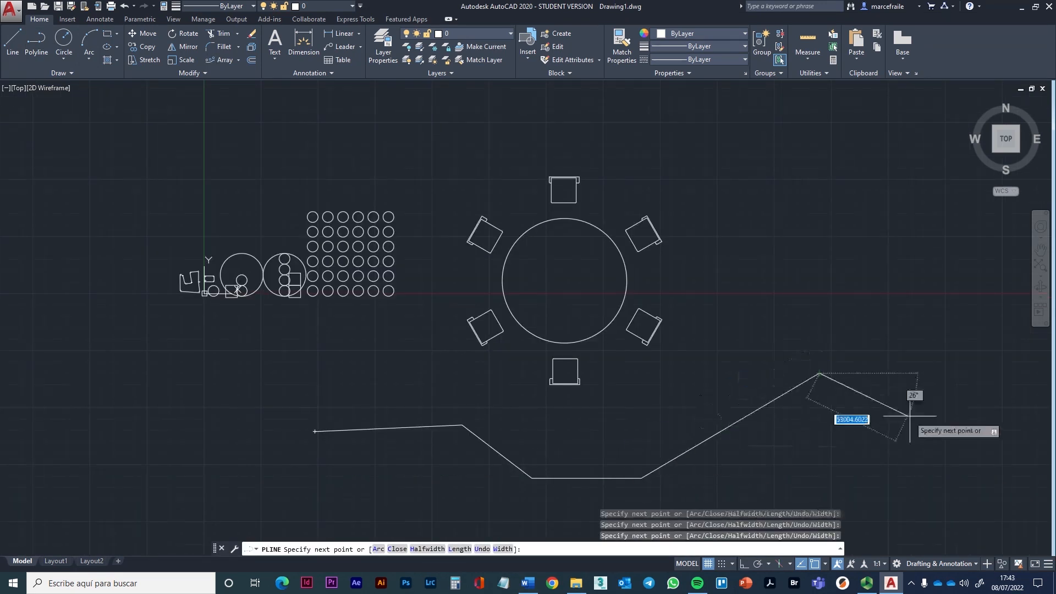
pyautogui.click(916, 421)
pyautogui.press('Return')
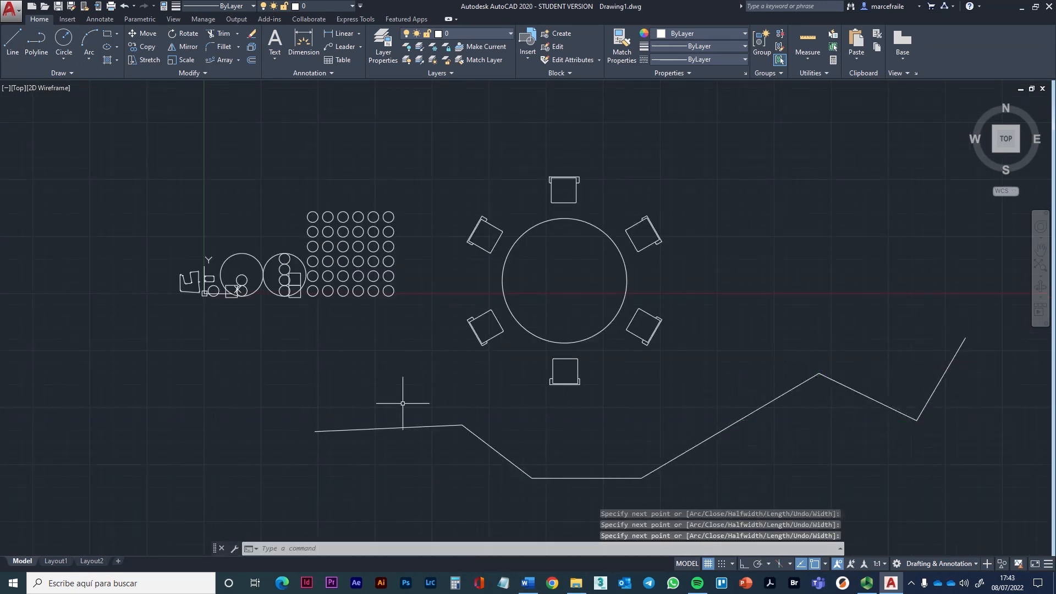
pyautogui.moveTo(398, 388); pyautogui.dragTo(385, 356, button='middle')
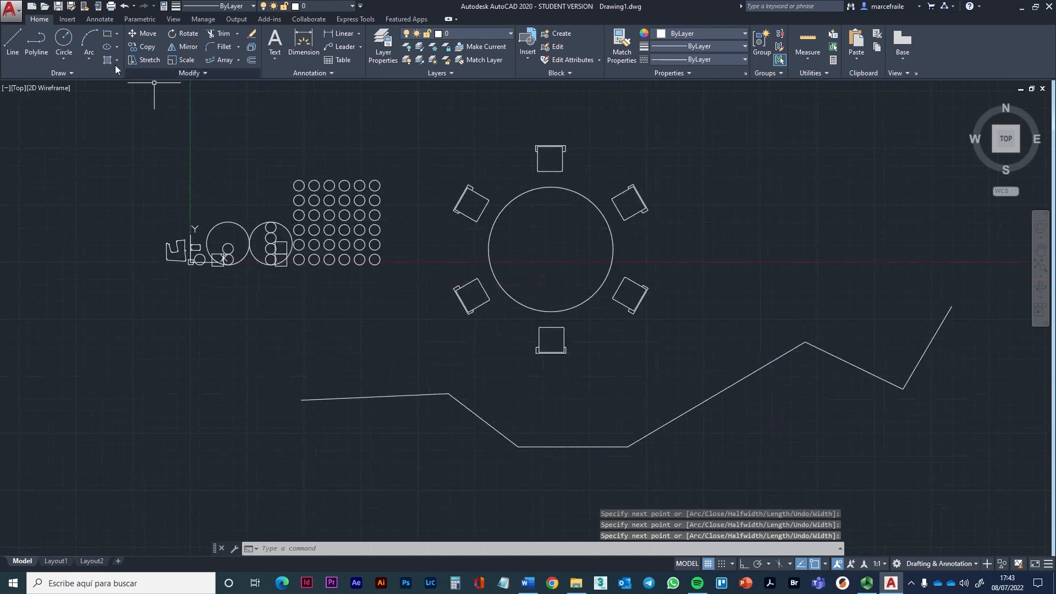
# Draw a small circle just above the first segment of the zigzag polyline, near its left end
pyautogui.click(67, 41)
pyautogui.click(332, 377)
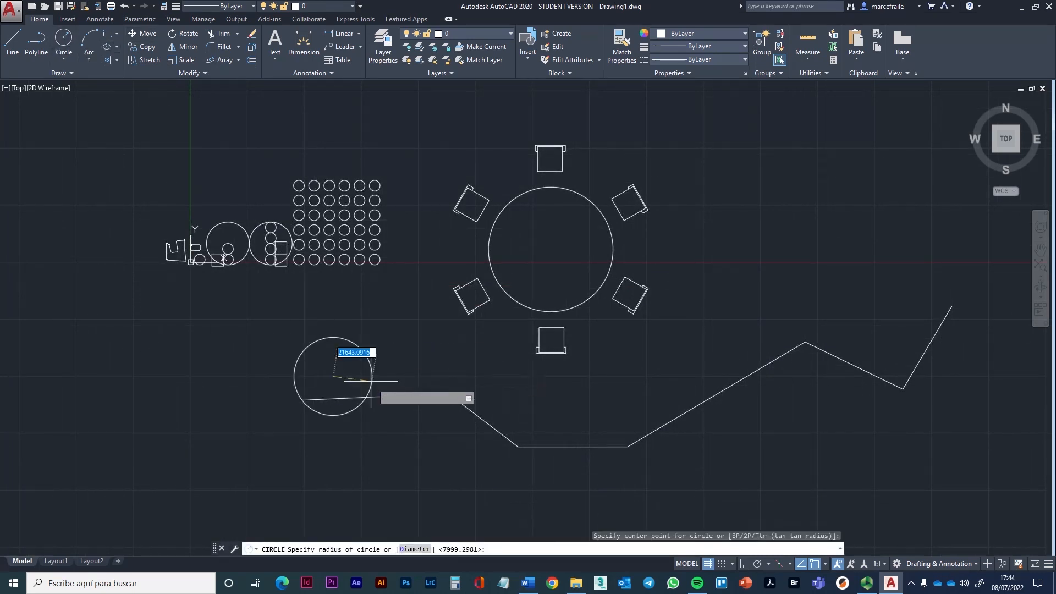
pyautogui.click(341, 387)
pyautogui.scroll(2, 381, 431)
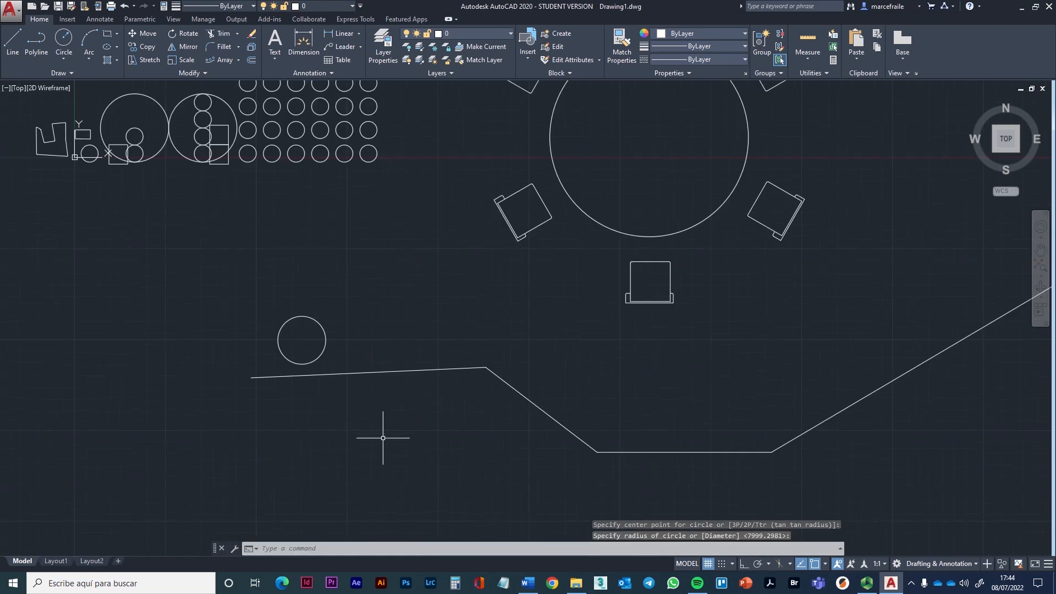
pyautogui.moveTo(382, 431); pyautogui.dragTo(303, 429, button='middle')
pyautogui.scroll(-2, 303, 429)
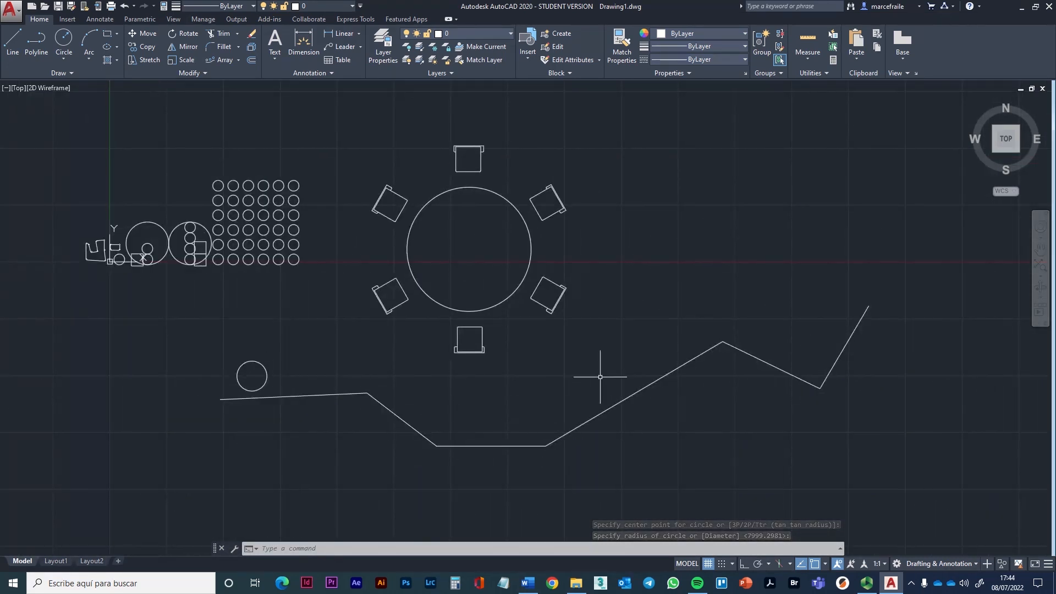
# Create a path array of the small circle using the zigzag polyline as the path curve
pyautogui.click(239, 59)
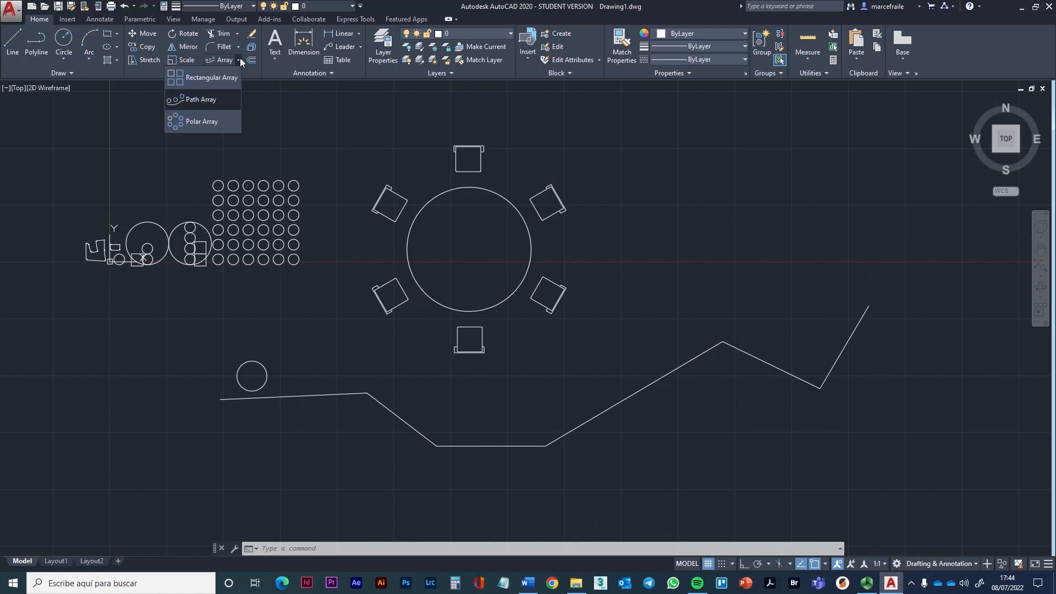
pyautogui.click(217, 99)
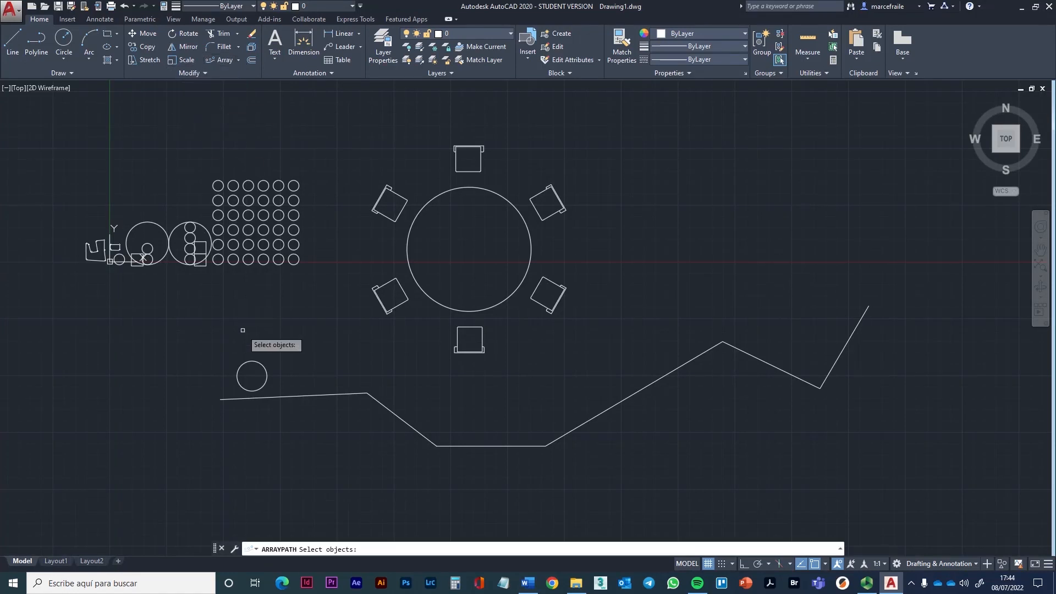
pyautogui.click(265, 367)
pyautogui.press('Return')
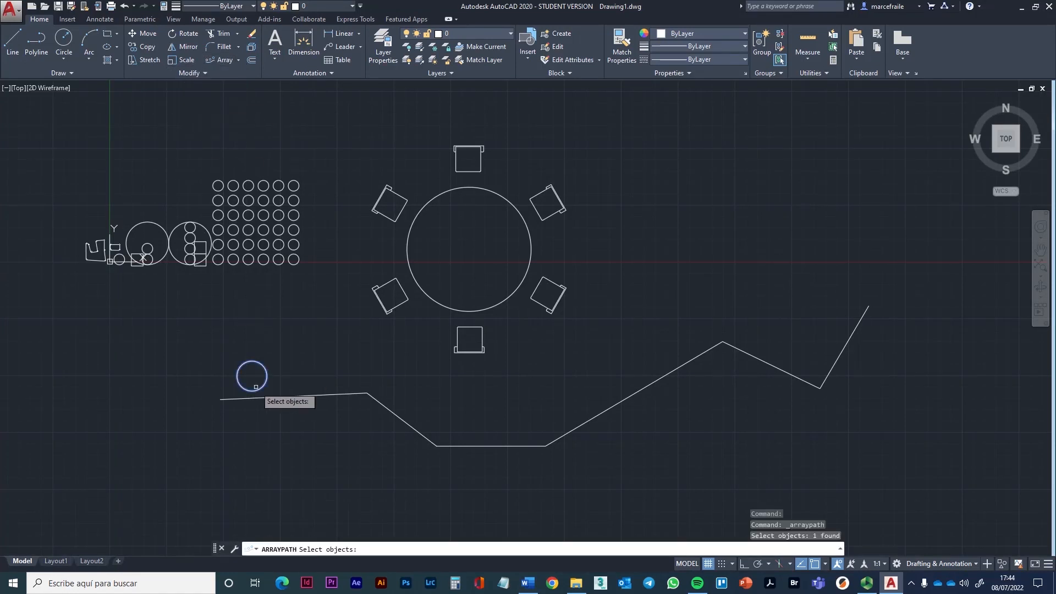
pyautogui.press('alt')
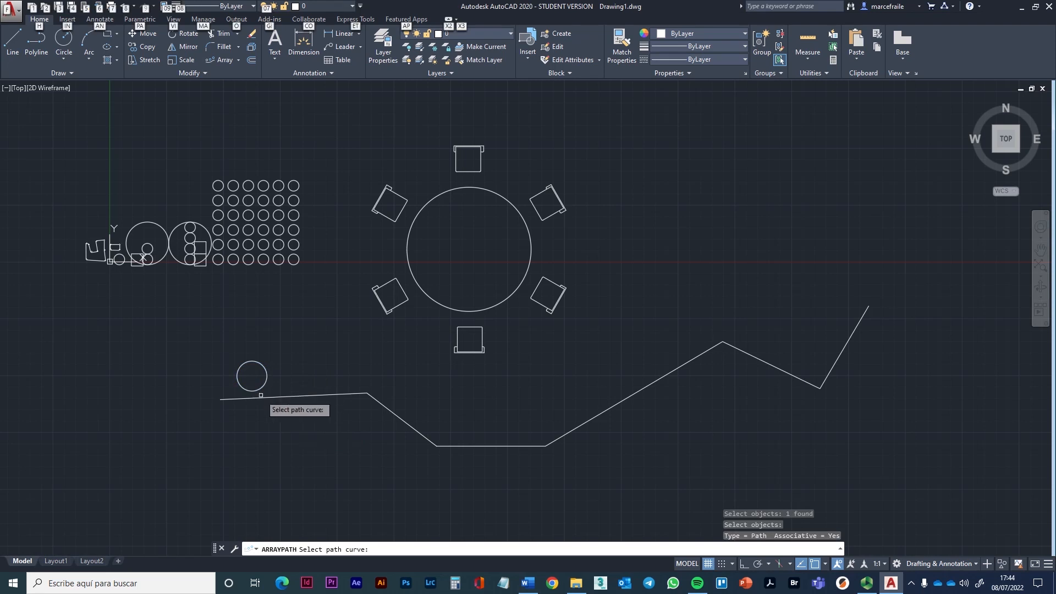
pyautogui.click(313, 396)
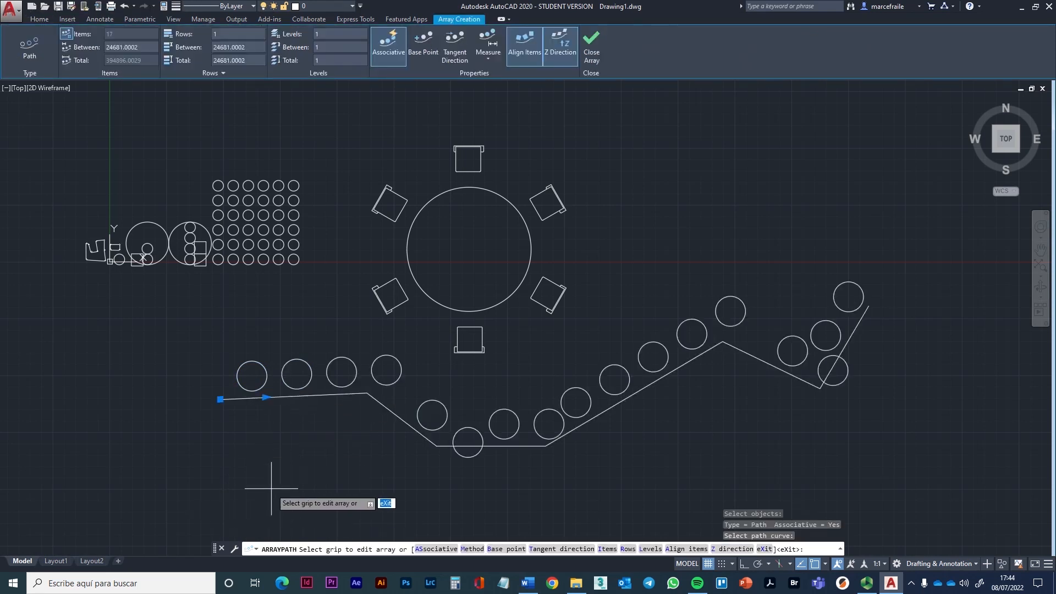
# Set the distance between the path array's items to 30000 and finish the array with Z Direction turned off
pyautogui.scroll(2, 256, 483)
pyautogui.moveTo(256, 483); pyautogui.dragTo(128, 498, button='middle')
pyautogui.scroll(-2, 217, 460)
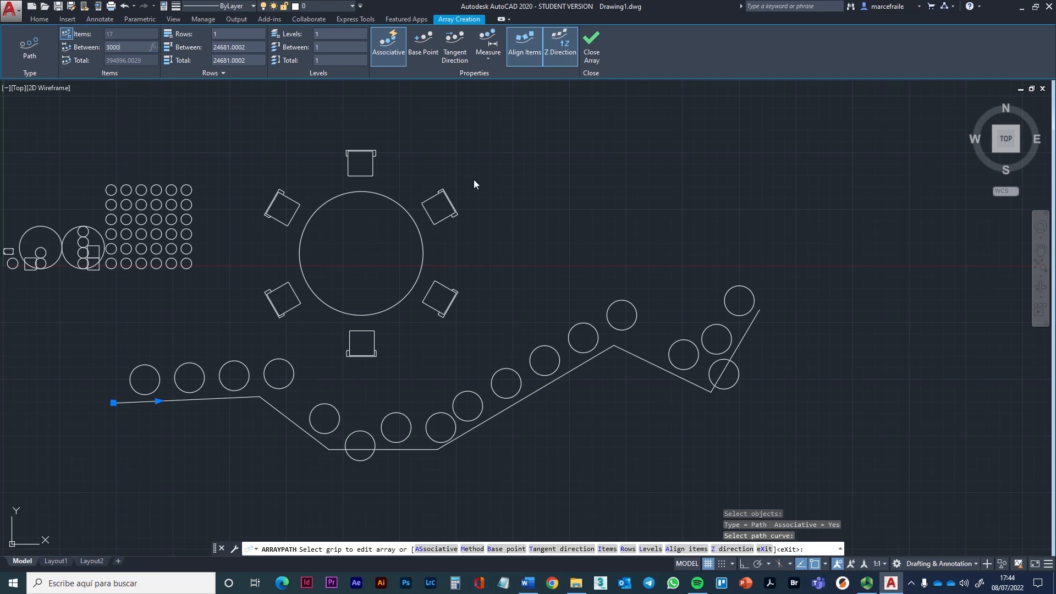
pyautogui.press('Return')
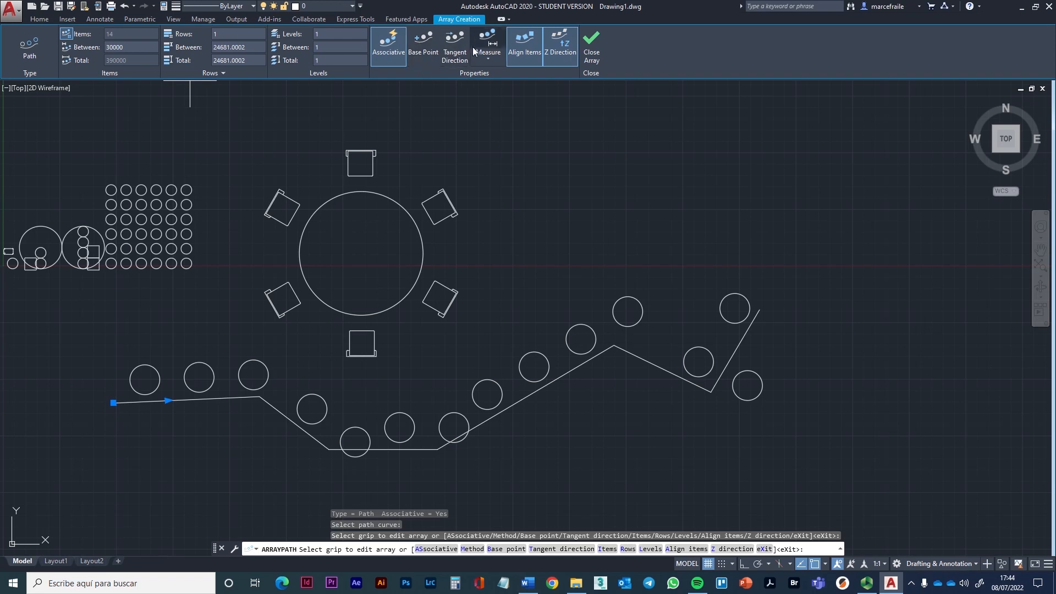
pyautogui.click(560, 50)
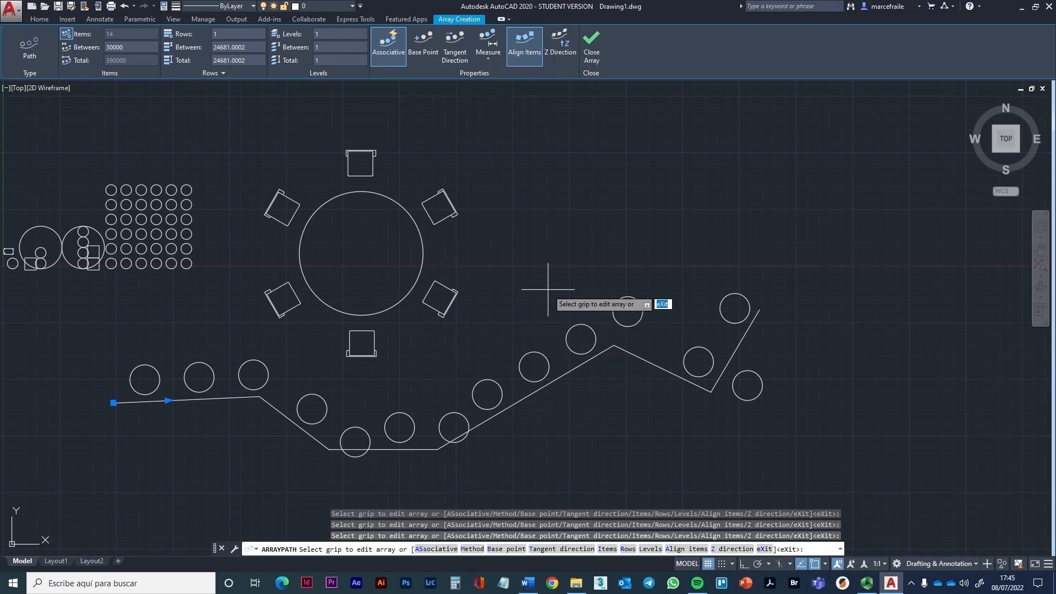
pyautogui.press('Return')
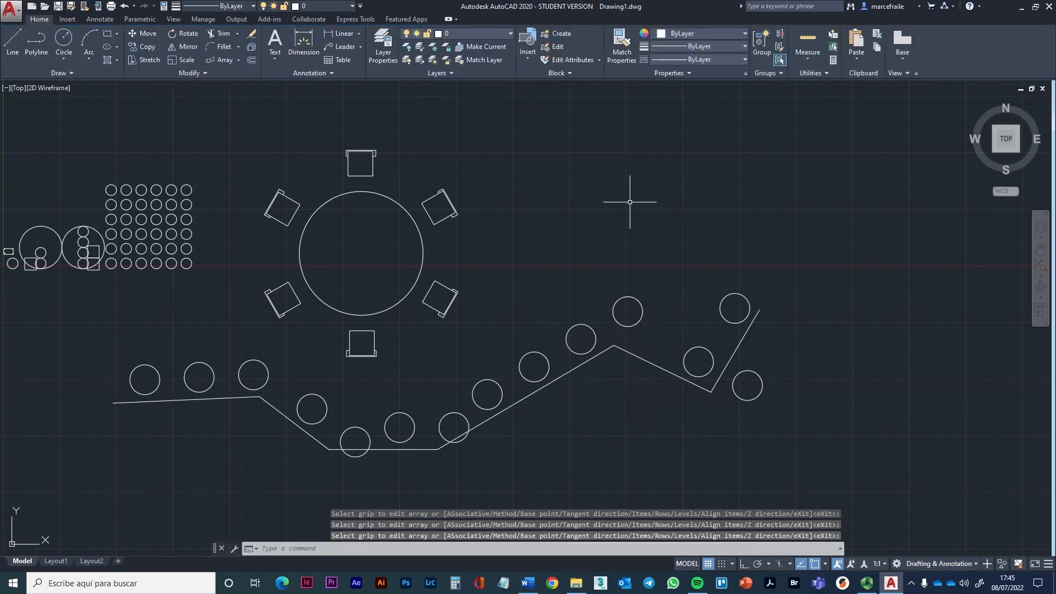
# Try a tighter item spacing on the path array of circles by adjusting it directly in the drawing
pyautogui.moveTo(582, 397); pyautogui.dragTo(627, 337, button='middle')
pyautogui.click(414, 369)
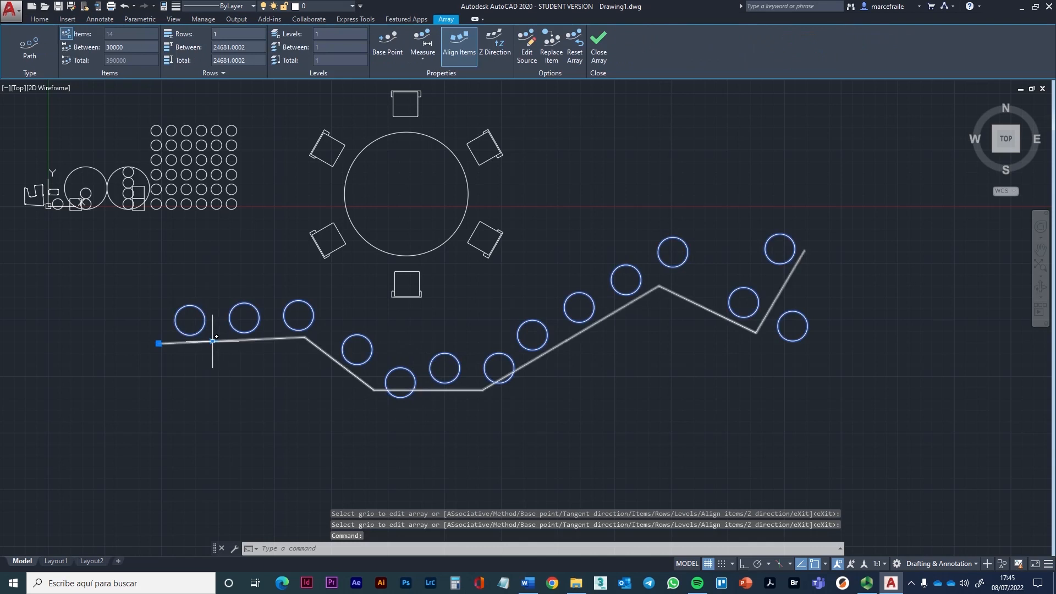
pyautogui.click(214, 341)
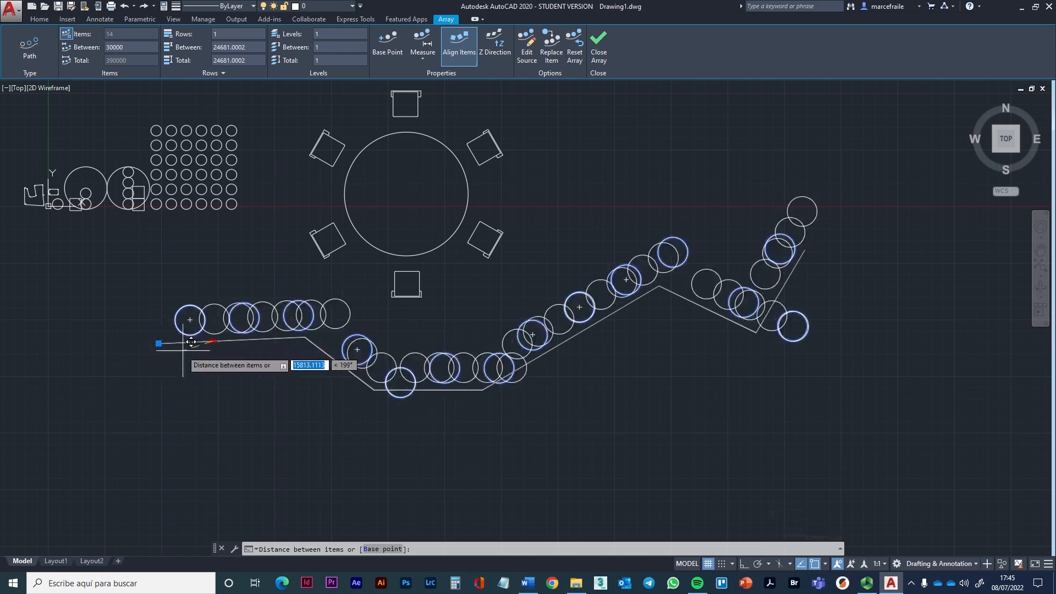
pyautogui.press('Escape')
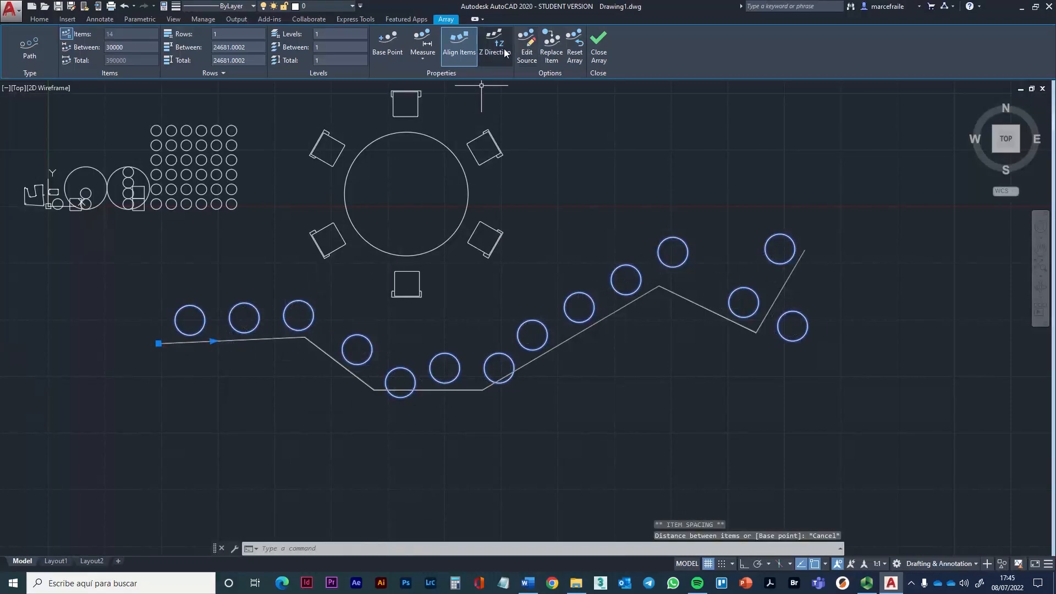
# Try the Measure method and Reset Array on the path array, and undo the reset
pyautogui.click(426, 56)
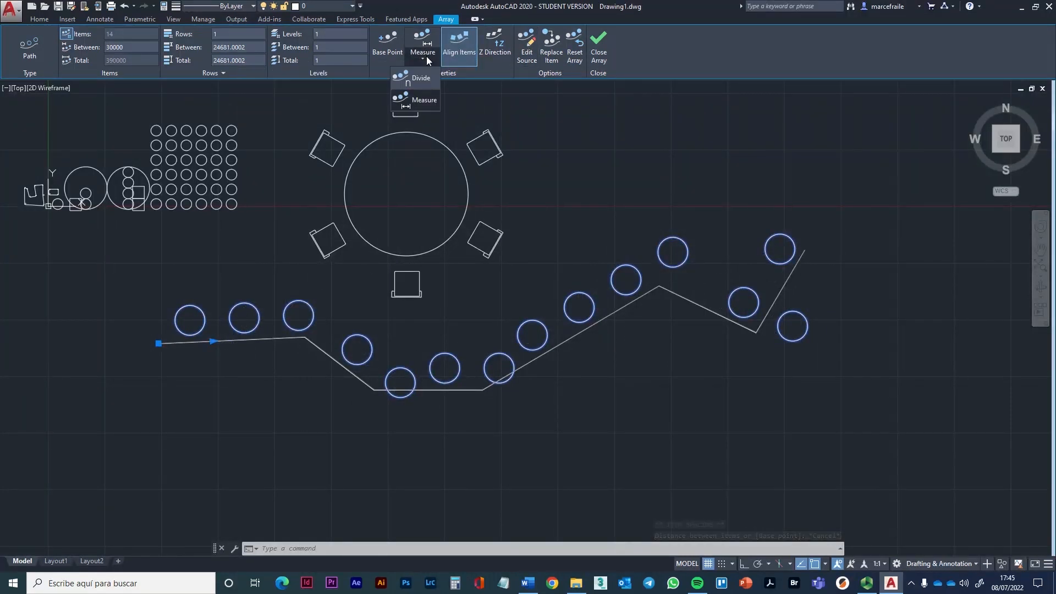
pyautogui.click(422, 106)
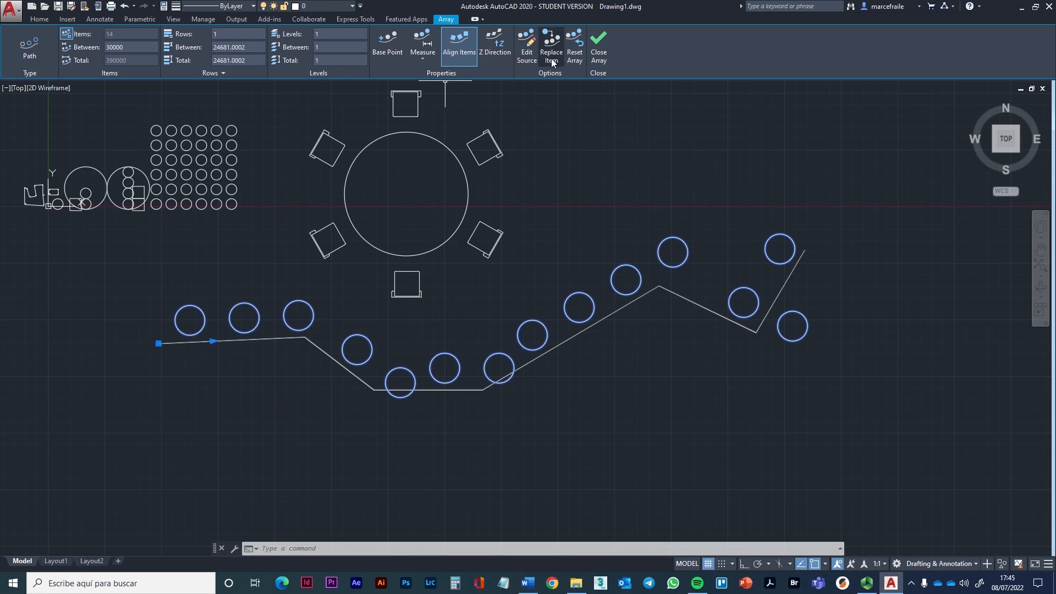
pyautogui.click(577, 58)
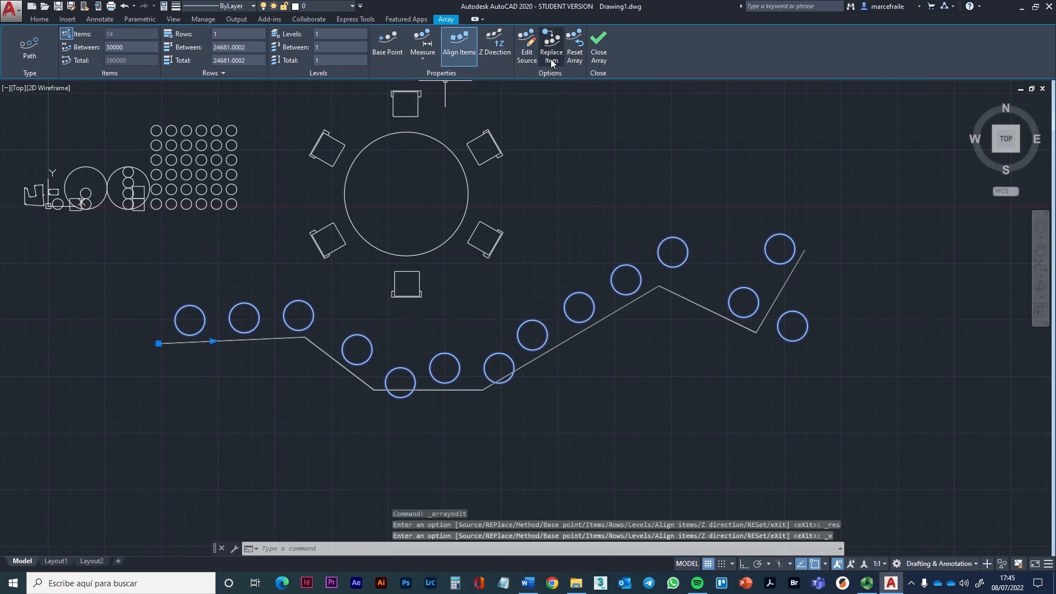
pyautogui.hotkey('ctrl', 'z')
pyautogui.hotkey('ctrl', 'z')
# Try a wider item spacing on the path array of circles, and leave the array deselected
pyautogui.click(339, 397)
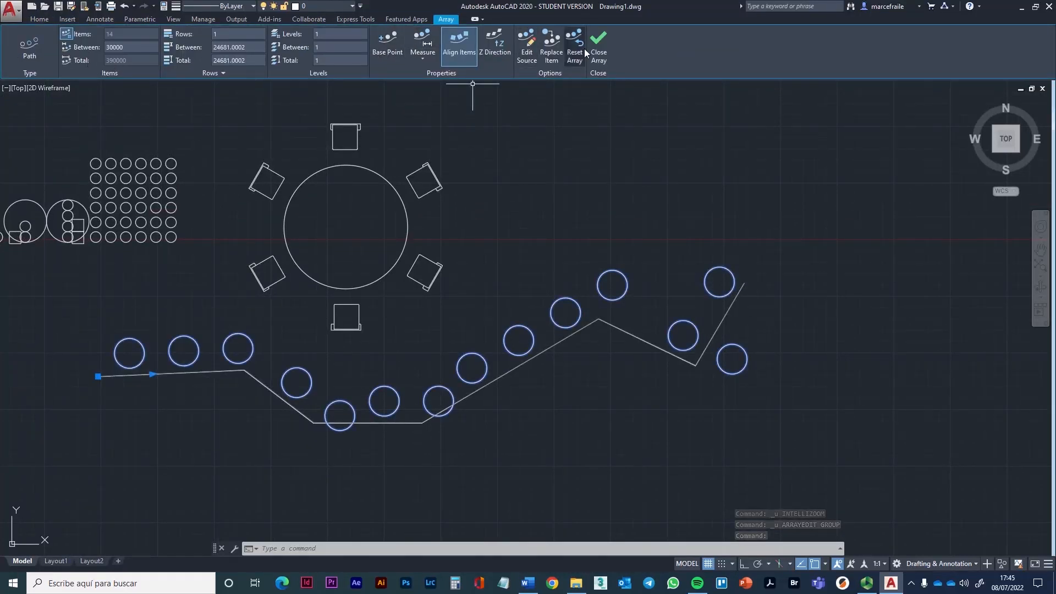
pyautogui.click(598, 43)
pyautogui.click(353, 412)
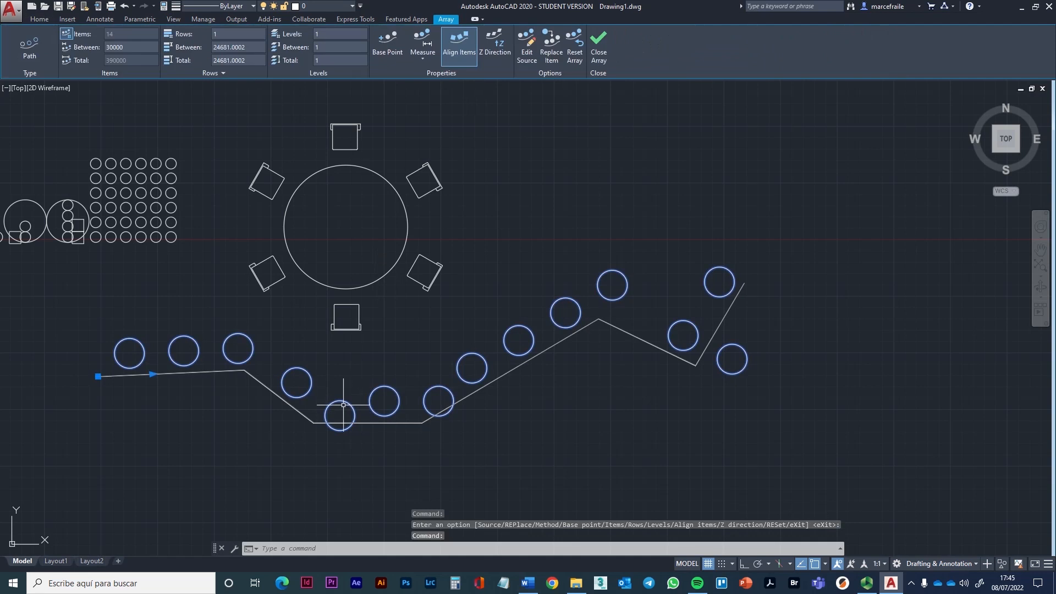
pyautogui.click(343, 403)
pyautogui.click(326, 383)
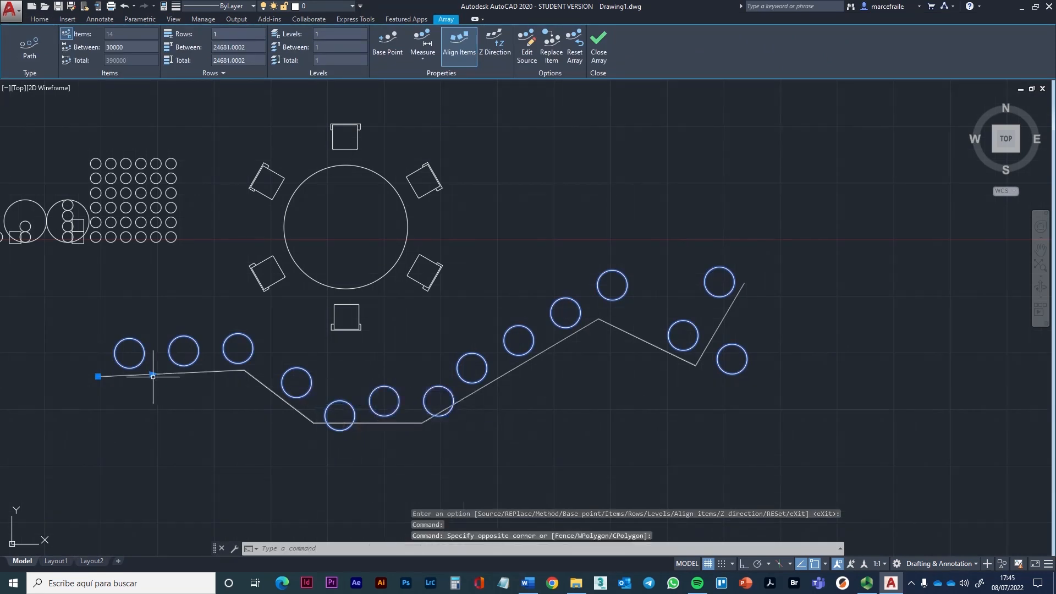
pyautogui.click(152, 375)
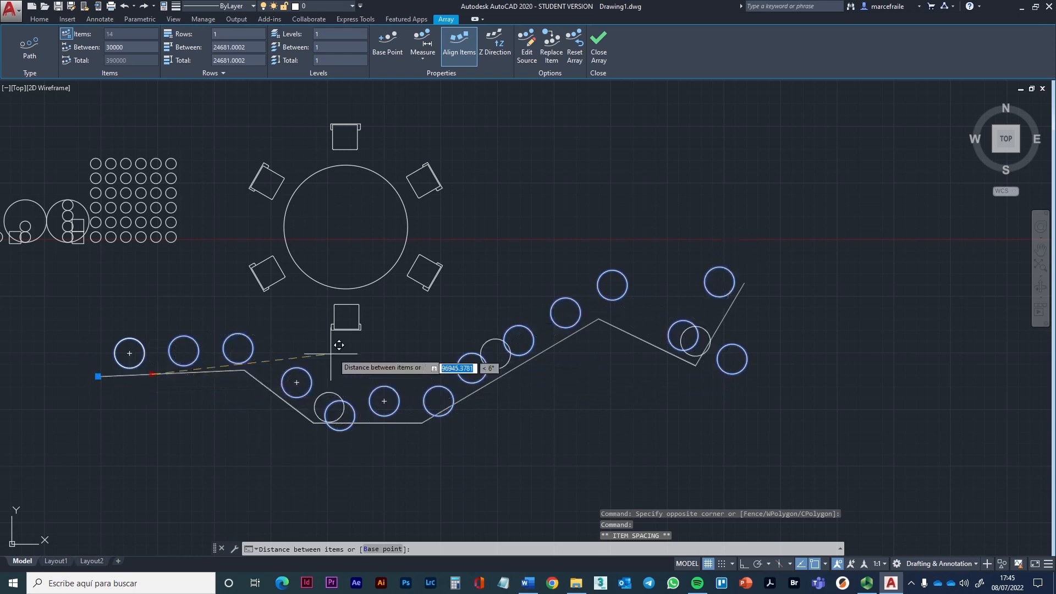
pyautogui.press('Escape')
pyautogui.scroll(-4, 495, 365)
pyautogui.press('Escape')
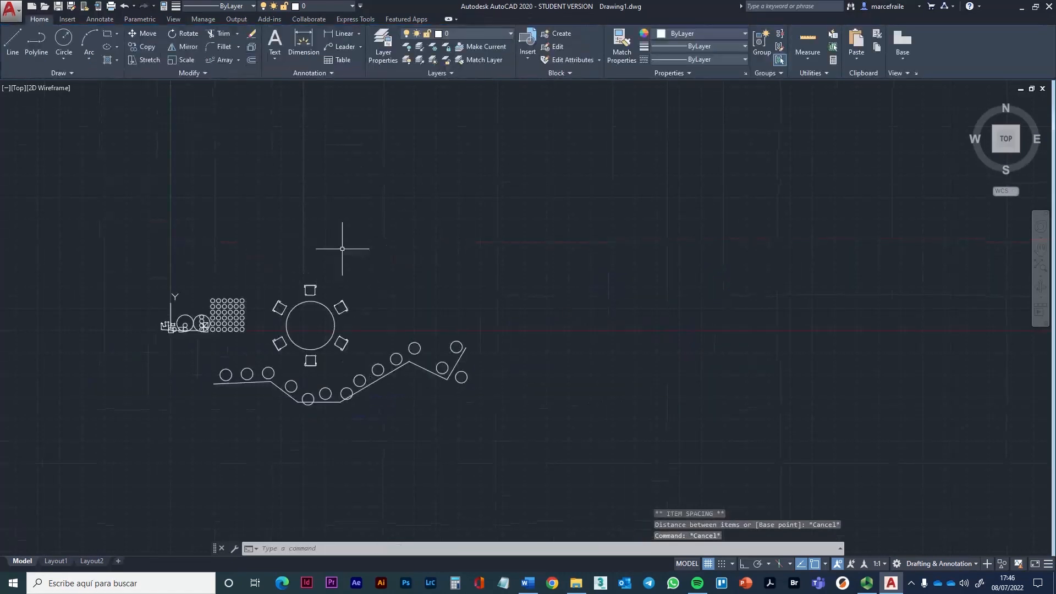